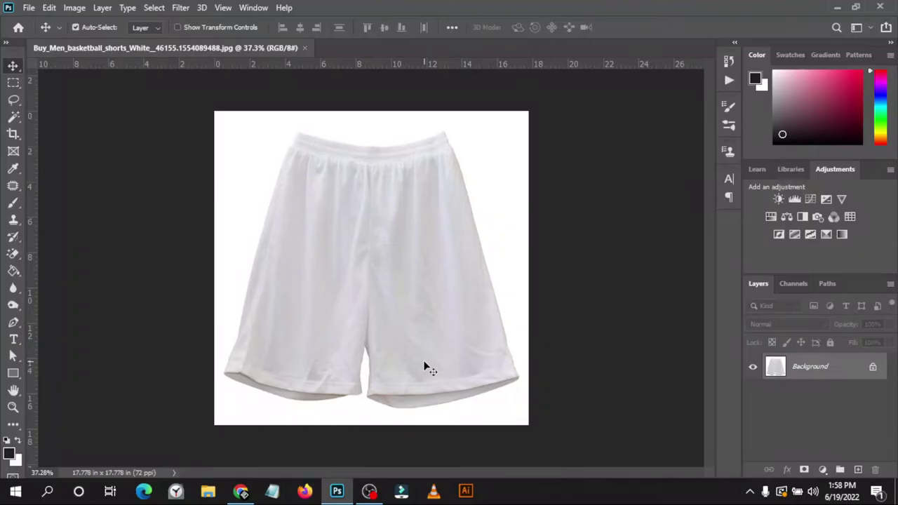
# Duplicate the Background layer as Layer 1 and hide the original Background
pyautogui.hotkey('ctrl', 'j')
pyautogui.click(753, 394)
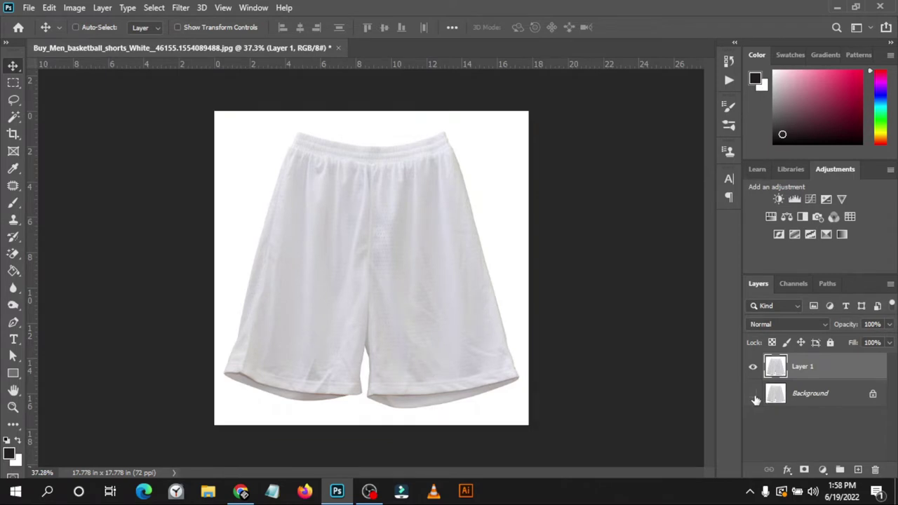
# Run Select > Subject to select the white shorts
pyautogui.click(154, 8)
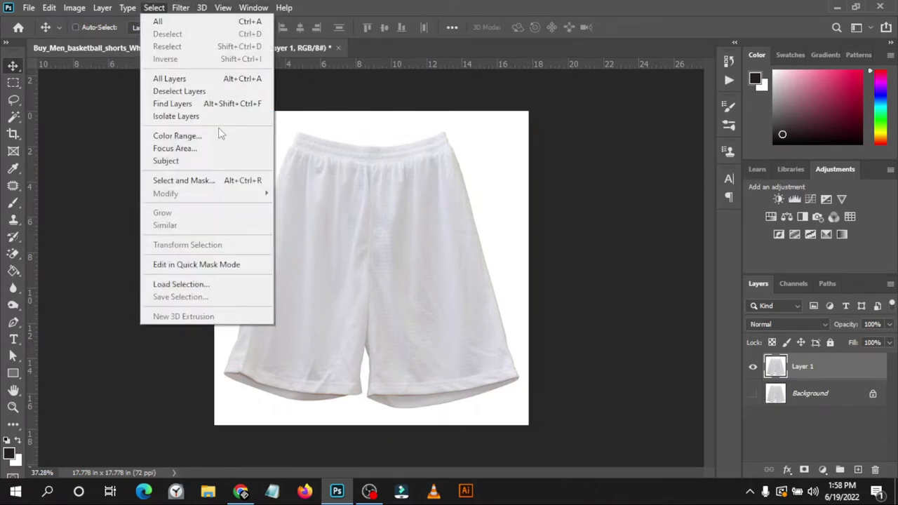
pyautogui.click(205, 162)
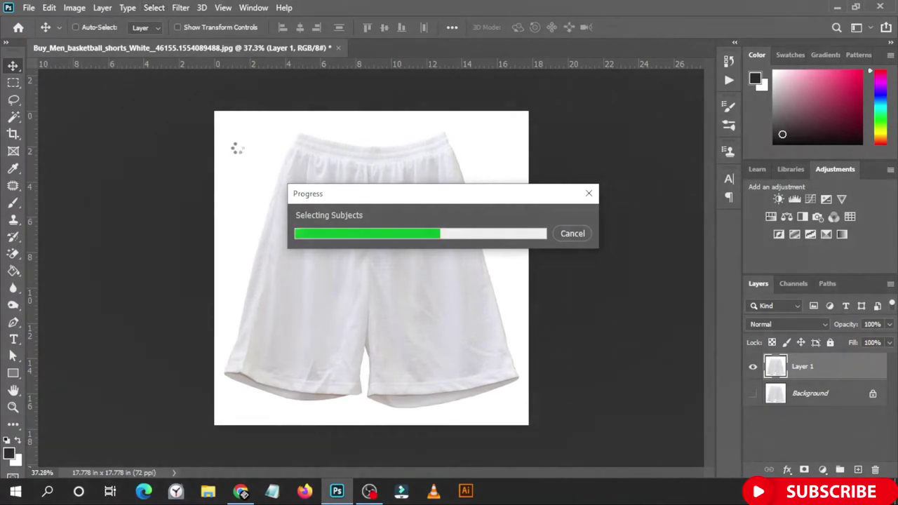
pyautogui.scroll(3, 249, 144)
pyautogui.scroll(2, 249, 146)
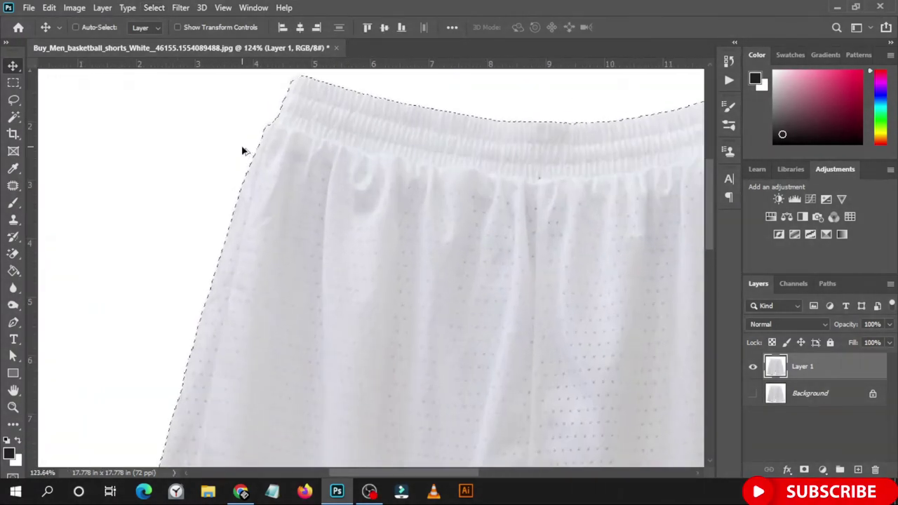
pyautogui.scroll(-1, 241, 151)
pyautogui.scroll(-2, 242, 153)
pyautogui.scroll(-1, 358, 132)
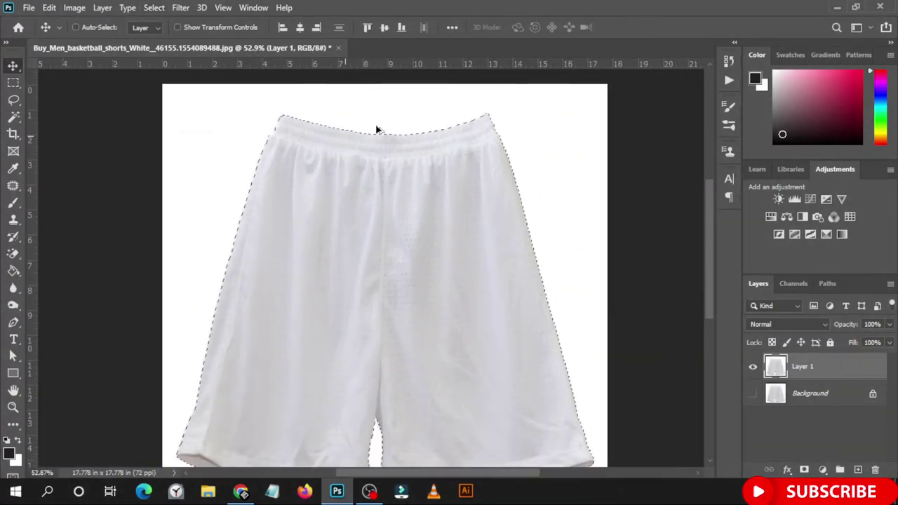
# Zoom around the shorts to inspect the selection's edges
pyautogui.scroll(1, 404, 258)
pyautogui.scroll(1, 425, 336)
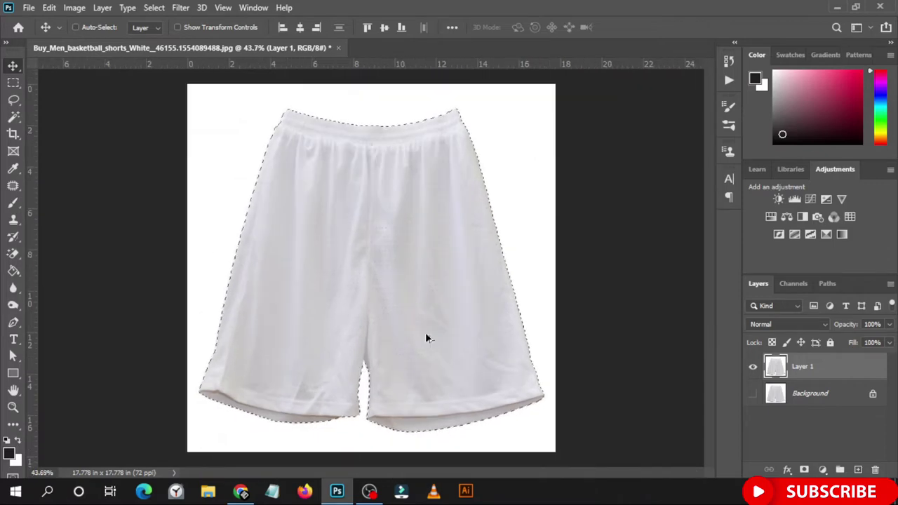
pyautogui.scroll(1, 361, 379)
pyautogui.scroll(1, 357, 347)
pyautogui.scroll(2, 354, 341)
pyautogui.scroll(2, 350, 334)
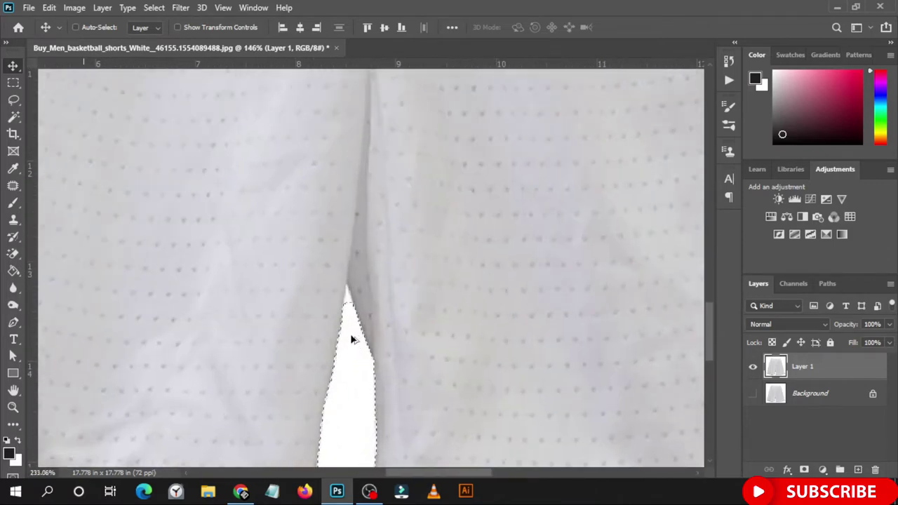
pyautogui.scroll(2, 350, 309)
pyautogui.scroll(2, 347, 281)
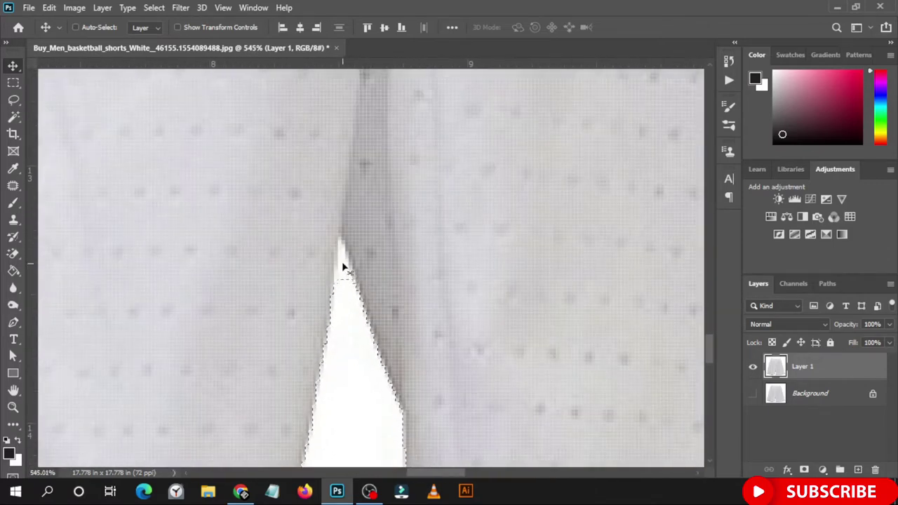
pyautogui.scroll(-2, 340, 262)
pyautogui.scroll(-2, 331, 271)
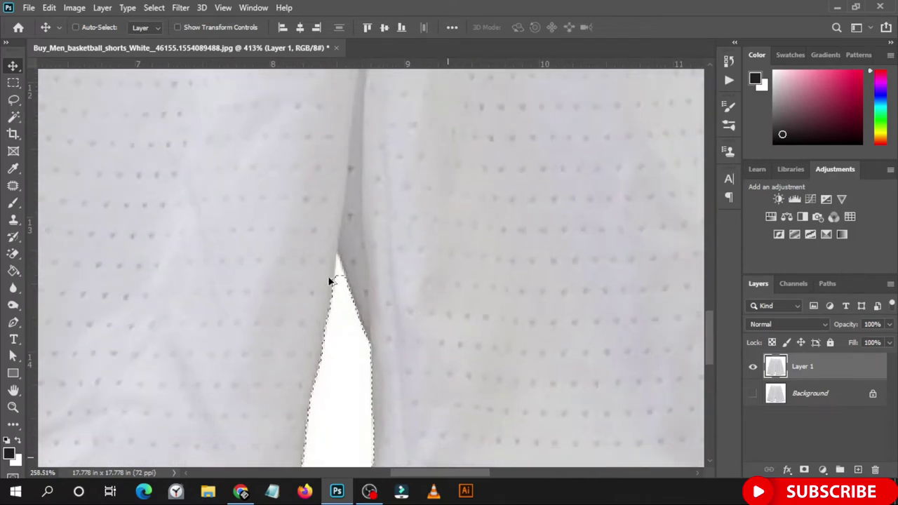
pyautogui.scroll(-2, 319, 287)
pyautogui.scroll(-1, 315, 299)
pyautogui.scroll(3, 260, 449)
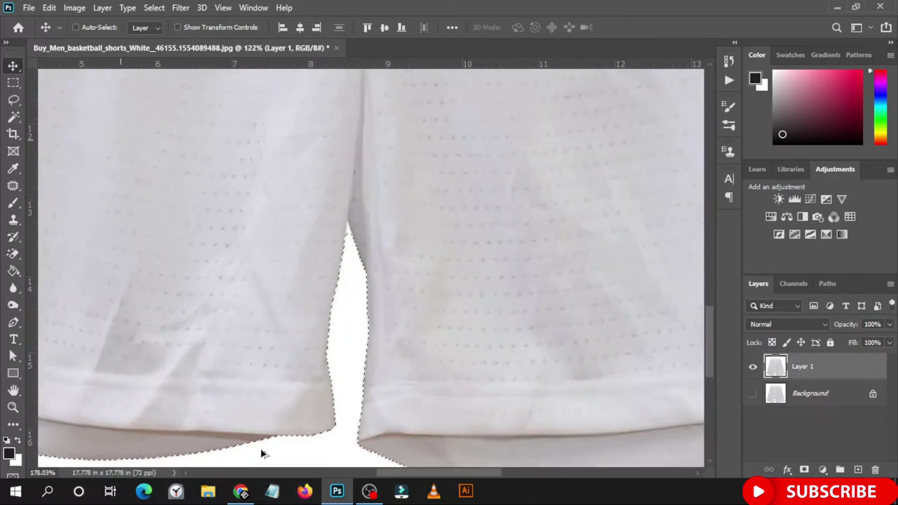
pyautogui.scroll(-3, 337, 391)
pyautogui.scroll(-1, 341, 393)
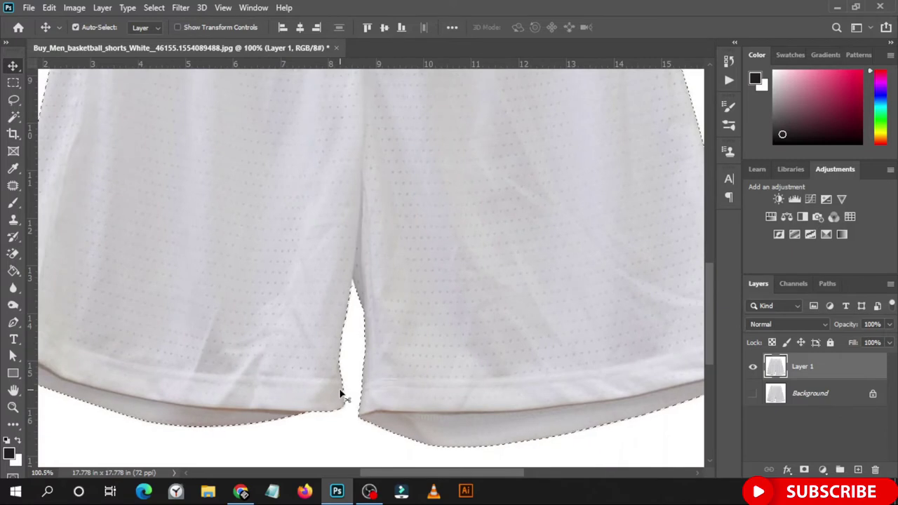
# Copy the selected shorts to Layer 2 and hide Layer 1
pyautogui.hotkey('ctrl', 'j')
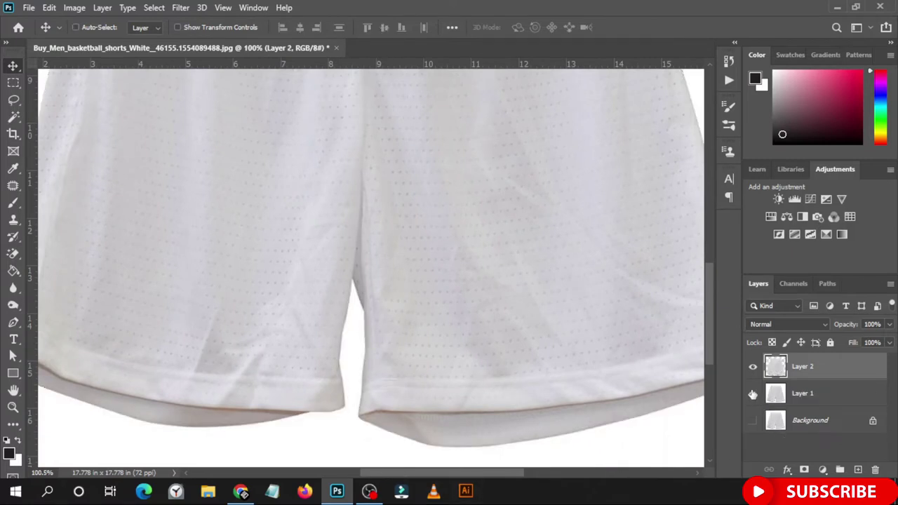
pyautogui.click(752, 395)
pyautogui.scroll(-2, 415, 375)
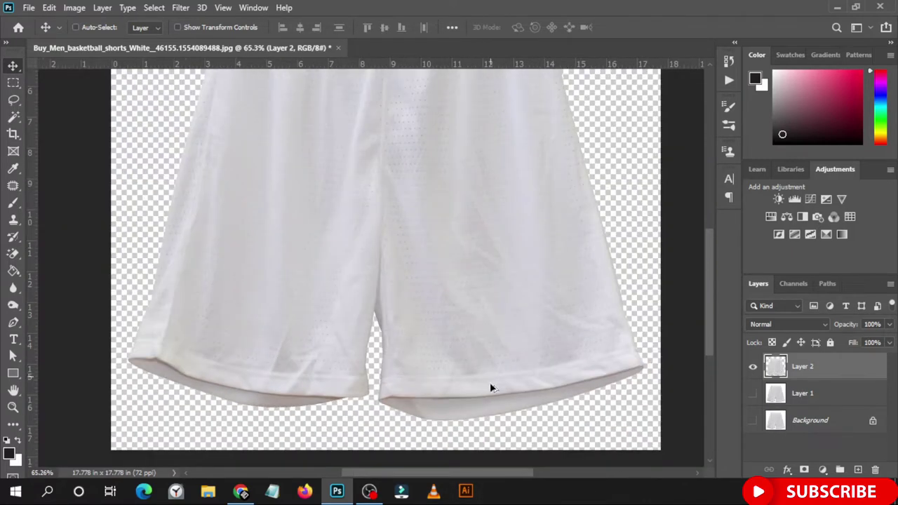
pyautogui.scroll(-1, 437, 394)
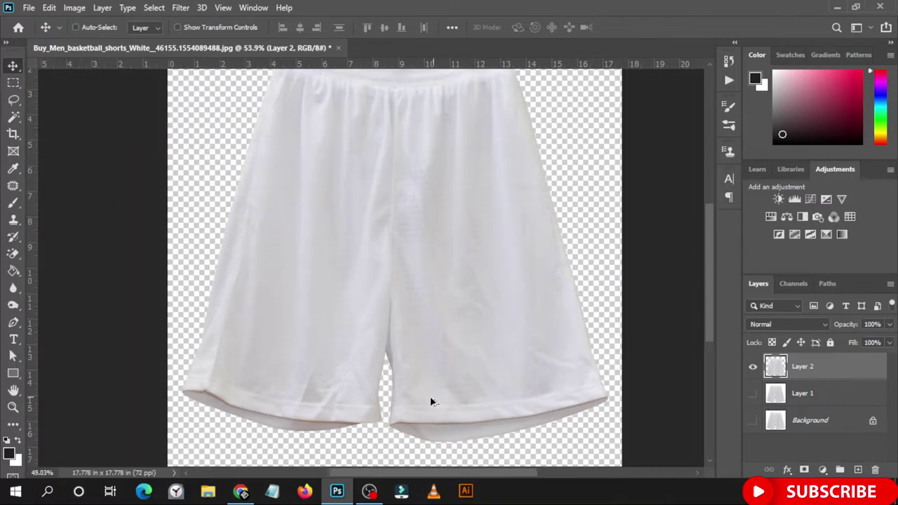
pyautogui.scroll(-1, 431, 399)
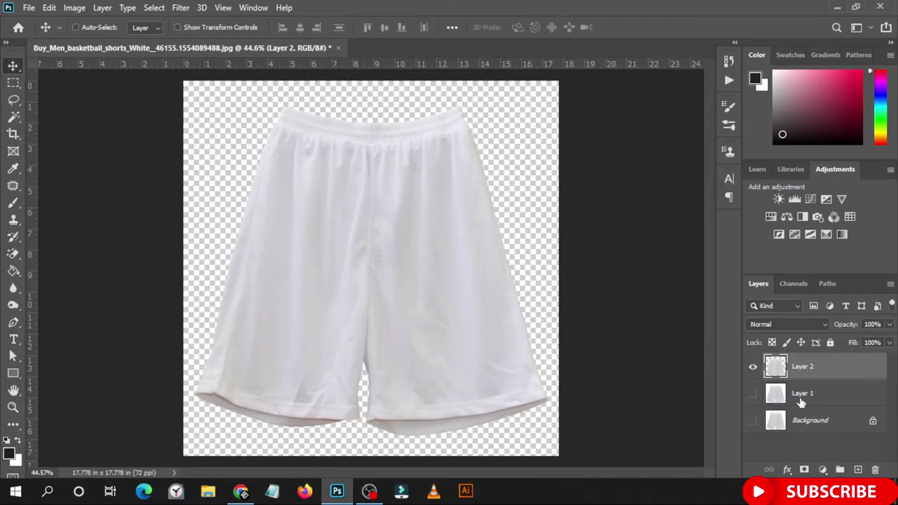
pyautogui.scroll(1, 509, 399)
pyautogui.scroll(1, 381, 375)
pyautogui.scroll(1, 344, 369)
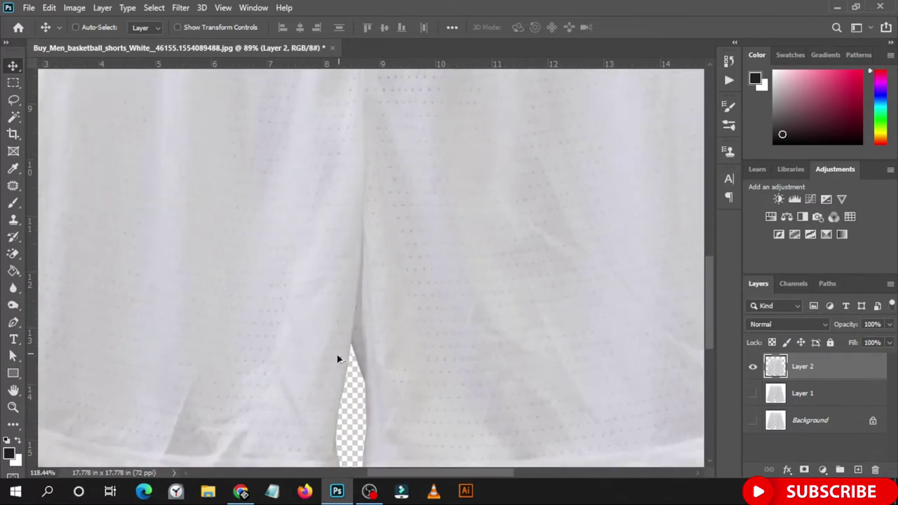
pyautogui.scroll(2, 345, 355)
pyautogui.scroll(2, 351, 361)
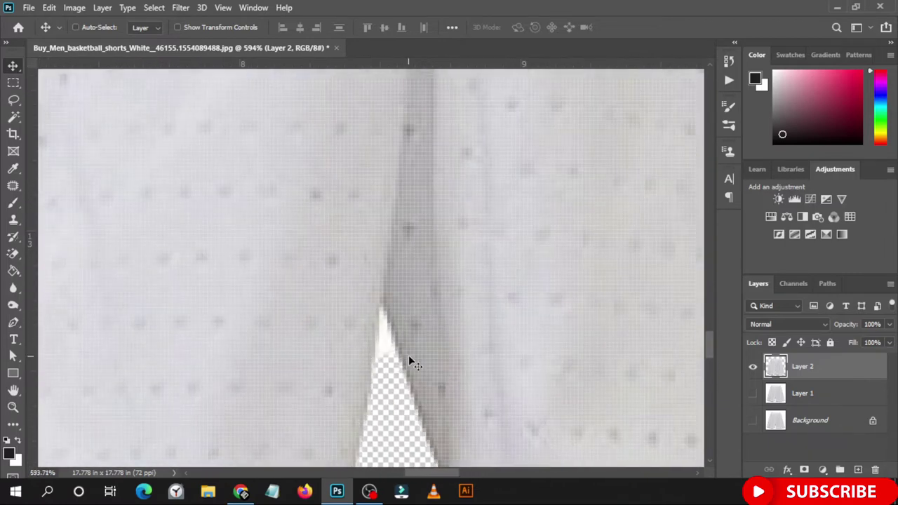
# Trace the white sliver between the legs with a Pen path and delete it
pyautogui.press('p')
pyautogui.scroll(2, 390, 350)
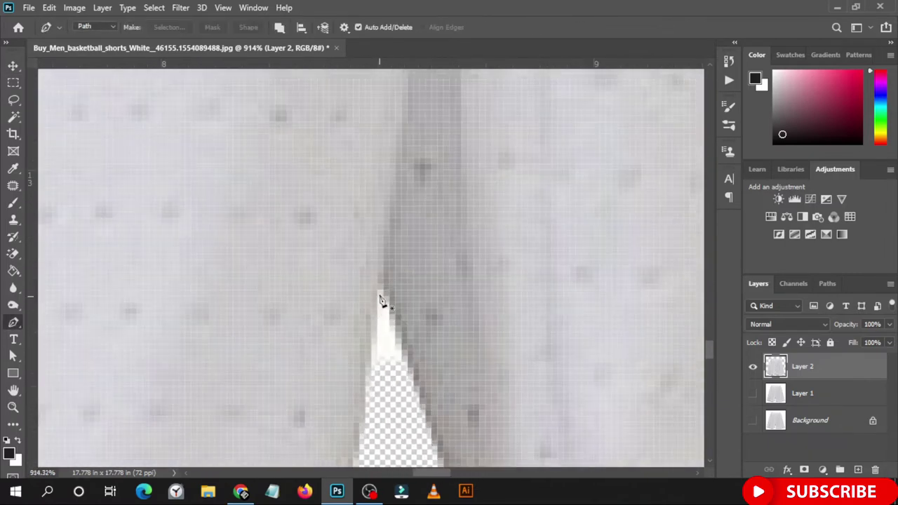
pyautogui.click(377, 290)
pyautogui.click(365, 387)
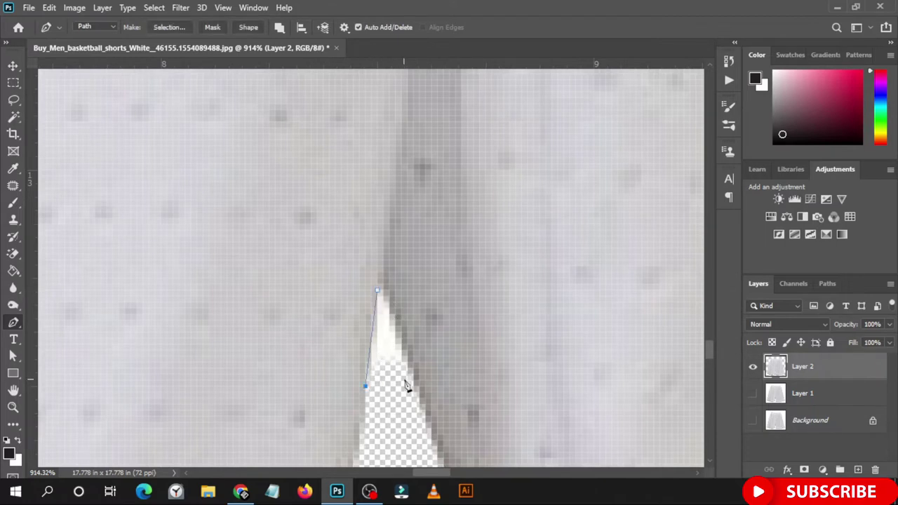
pyautogui.click(412, 380)
pyautogui.click(378, 290)
pyautogui.moveTo(370, 286); pyautogui.dragTo(360, 296)
pyautogui.press('Escape')
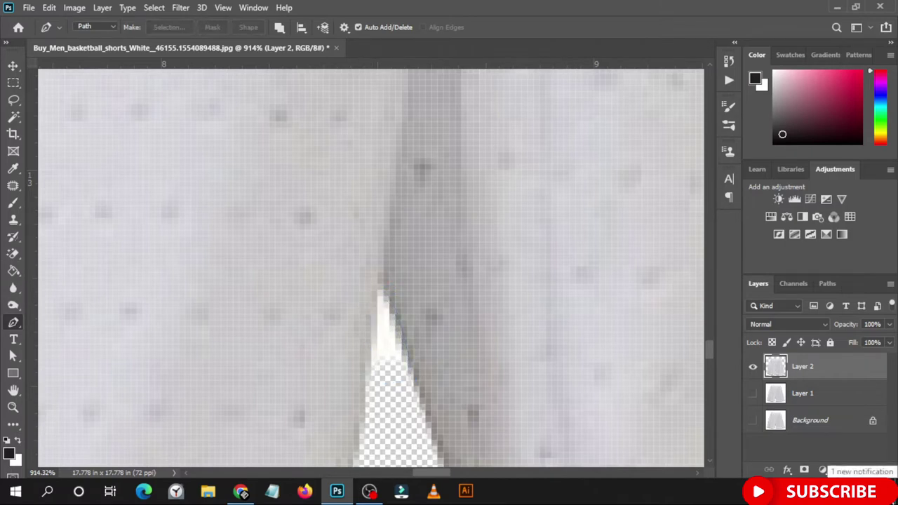
pyautogui.press('Delete')
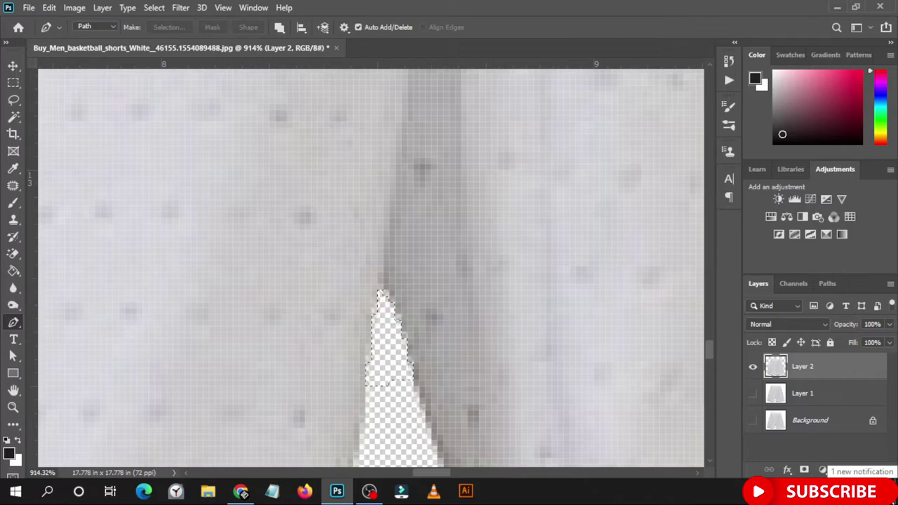
# Delete the unneeded Layer 1
pyautogui.scroll(-2, 607, 341)
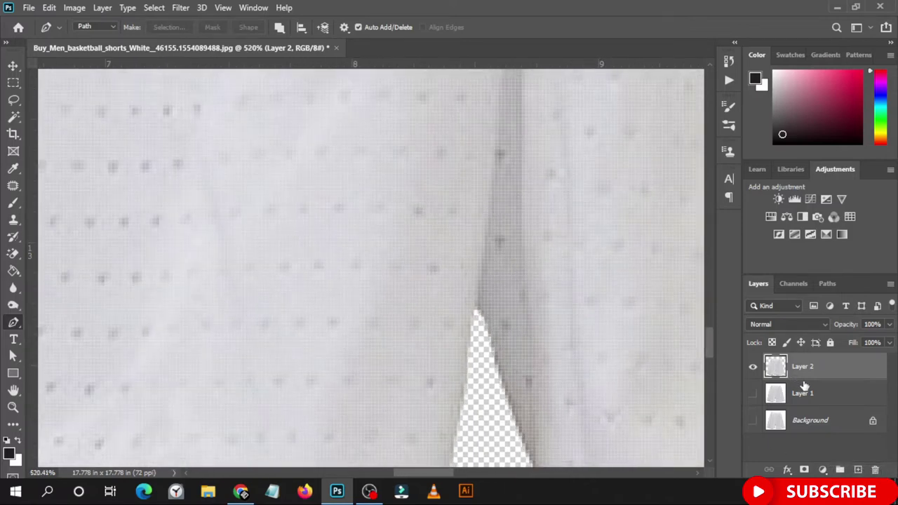
pyautogui.click(805, 393)
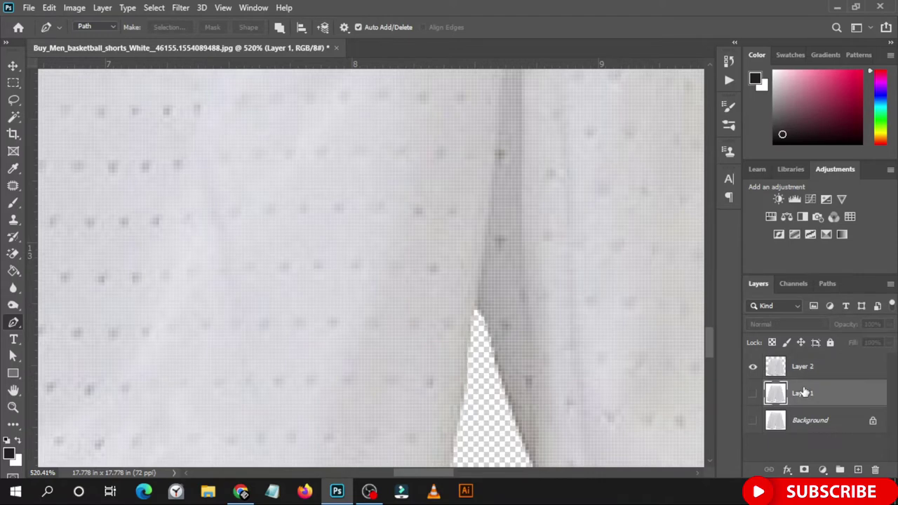
pyautogui.press('Delete')
pyautogui.scroll(-3, 597, 353)
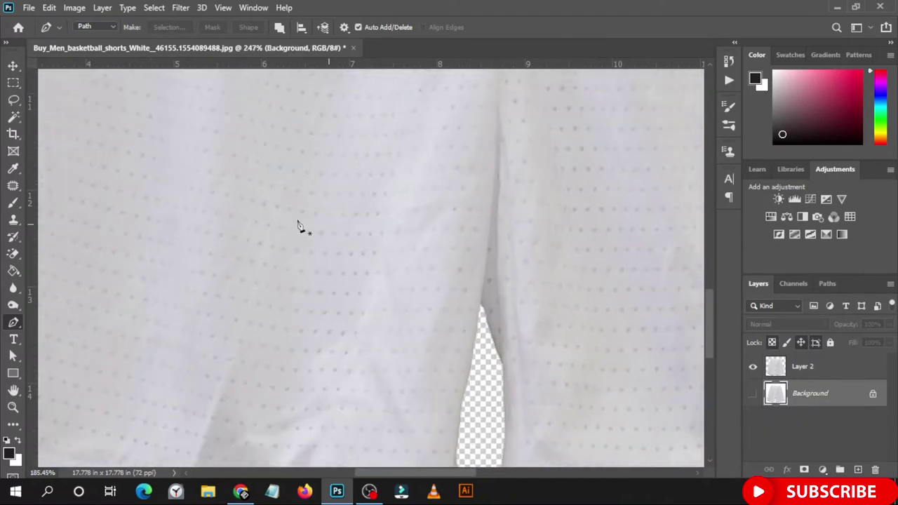
pyautogui.scroll(-4, 231, 279)
pyautogui.scroll(-2, 184, 277)
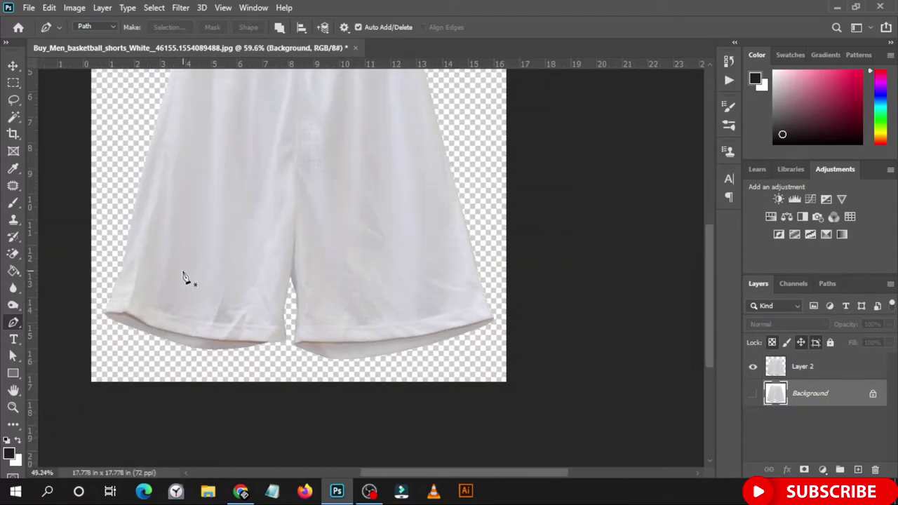
pyautogui.scroll(-2, 184, 277)
pyautogui.click(14, 66)
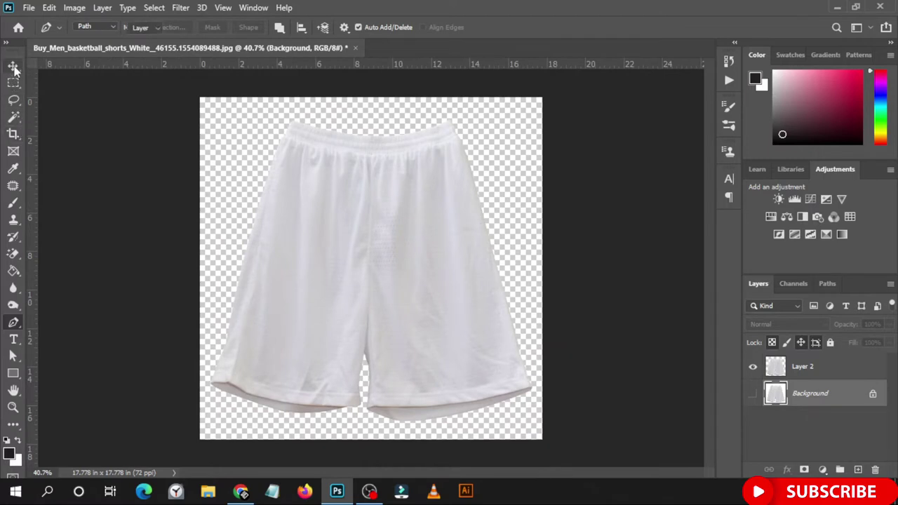
# Make two duplicate copies of the Layer 2 shorts cutout
pyautogui.scroll(1, 584, 339)
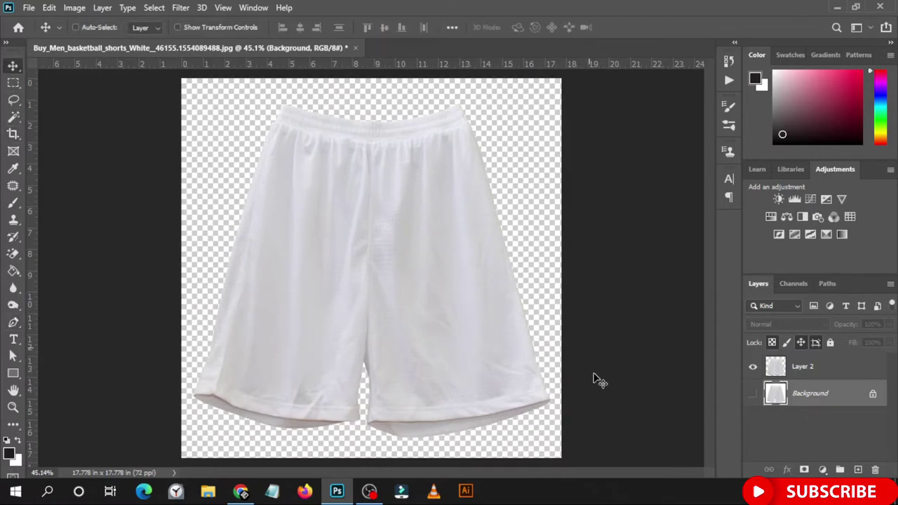
pyautogui.click(814, 370)
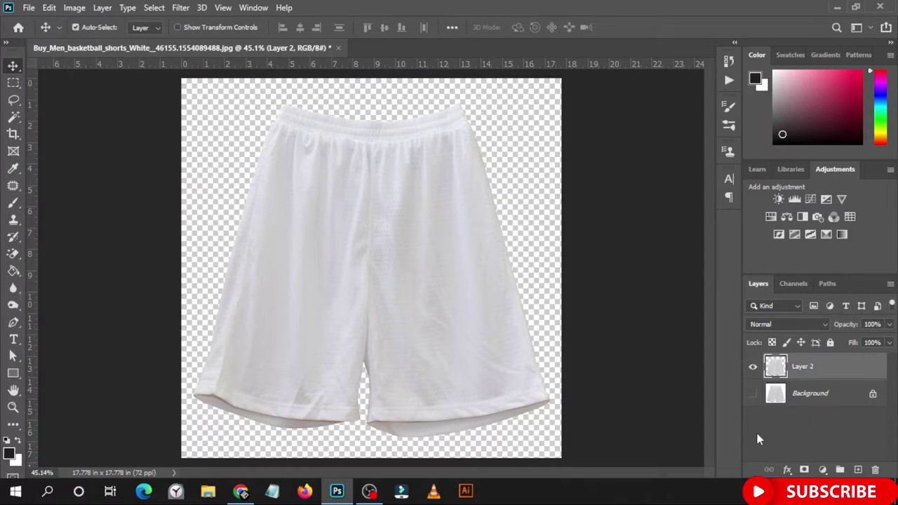
pyautogui.hotkey('ctrl', 'j')
pyautogui.press('j')
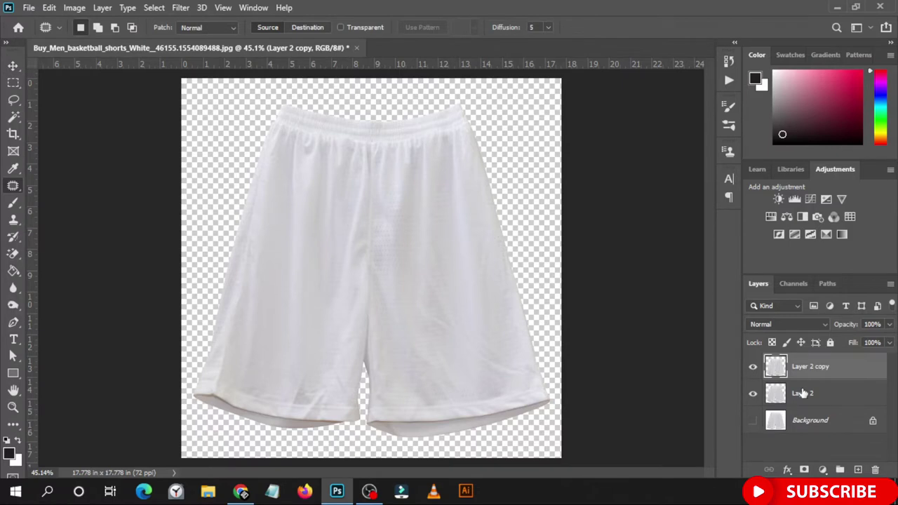
pyautogui.hotkey('ctrl', 'j')
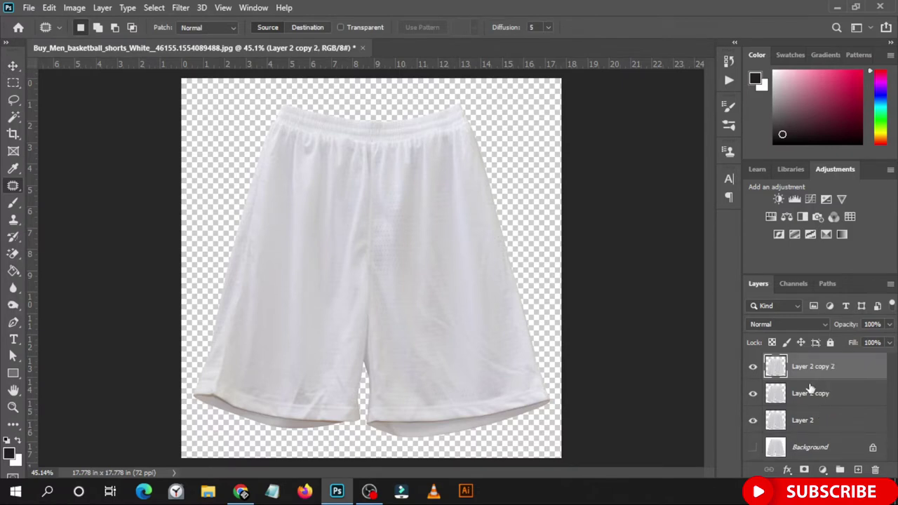
# Set the top copy's Brightness to -150, turning it flat grey
pyautogui.click(75, 9)
pyautogui.moveTo(95, 42)
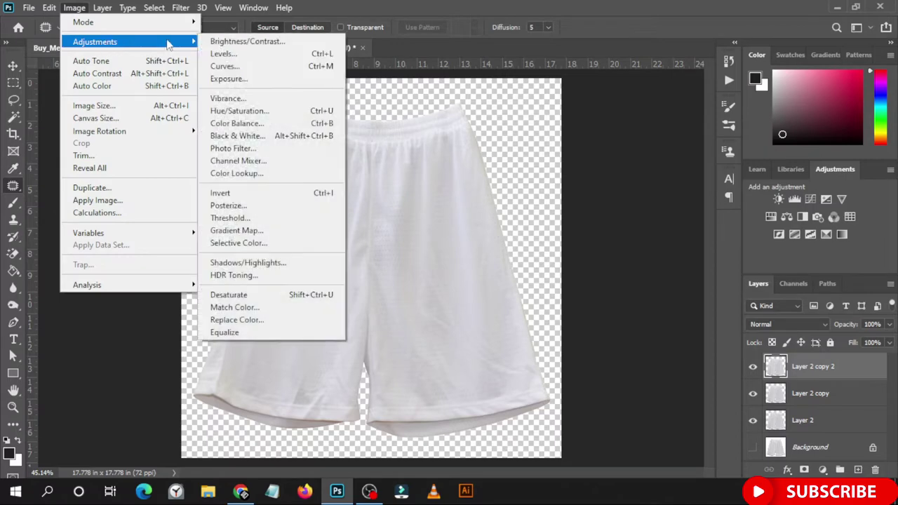
pyautogui.click(256, 41)
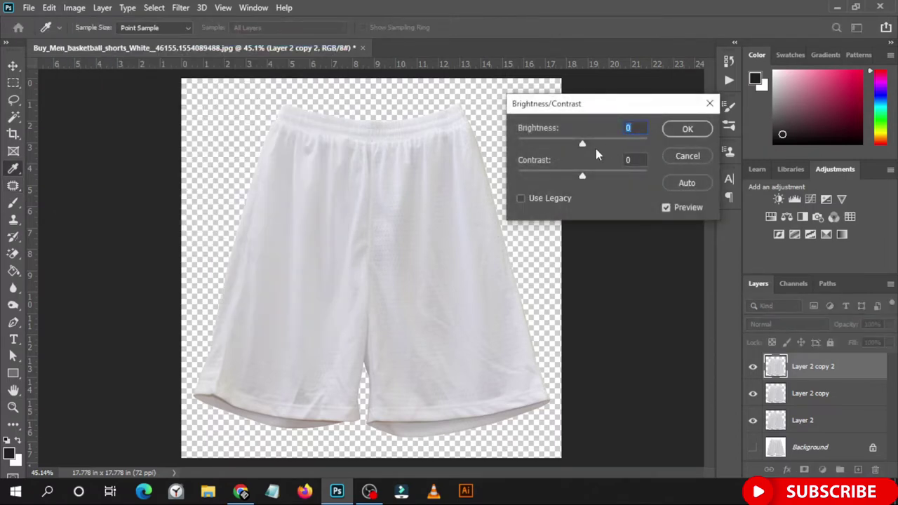
pyautogui.moveTo(582, 144); pyautogui.dragTo(456, 135)
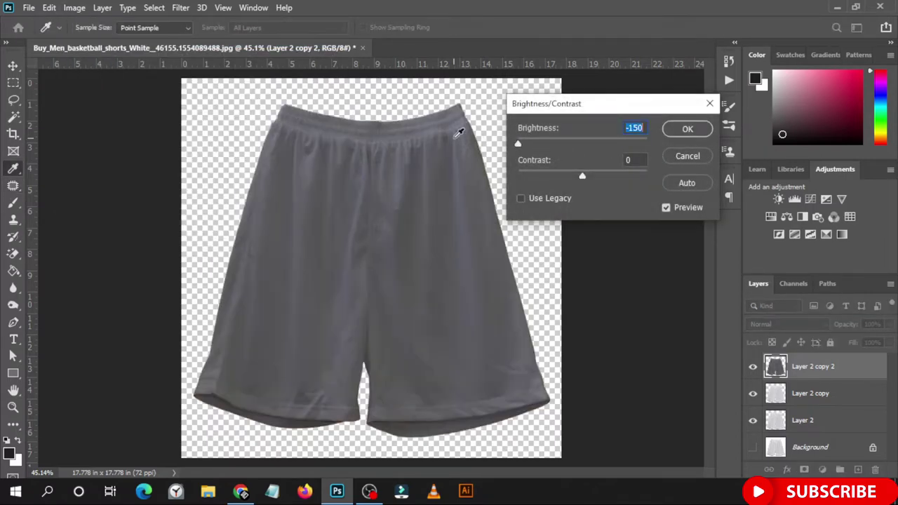
pyautogui.click(687, 135)
pyautogui.press('j')
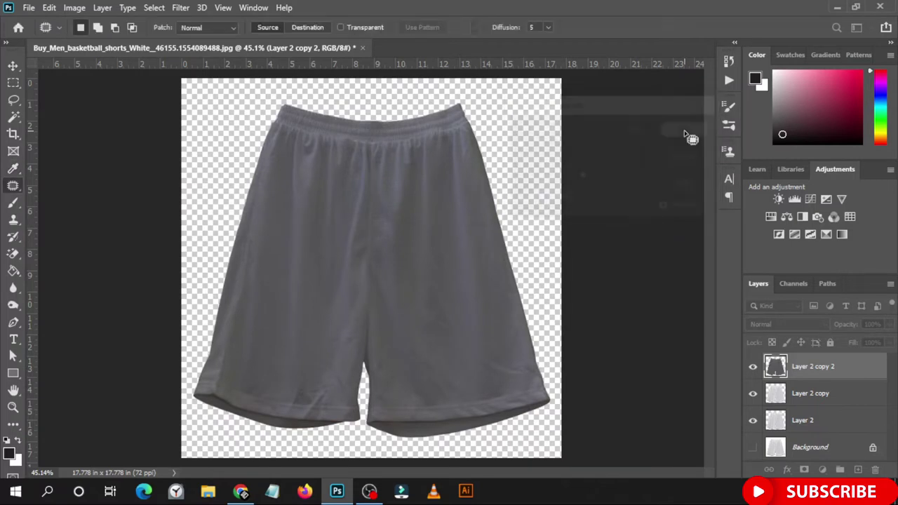
# Apply Curves with the black input point at 80 to make the grey copy near-black
pyautogui.click(73, 8)
pyautogui.moveTo(95, 41)
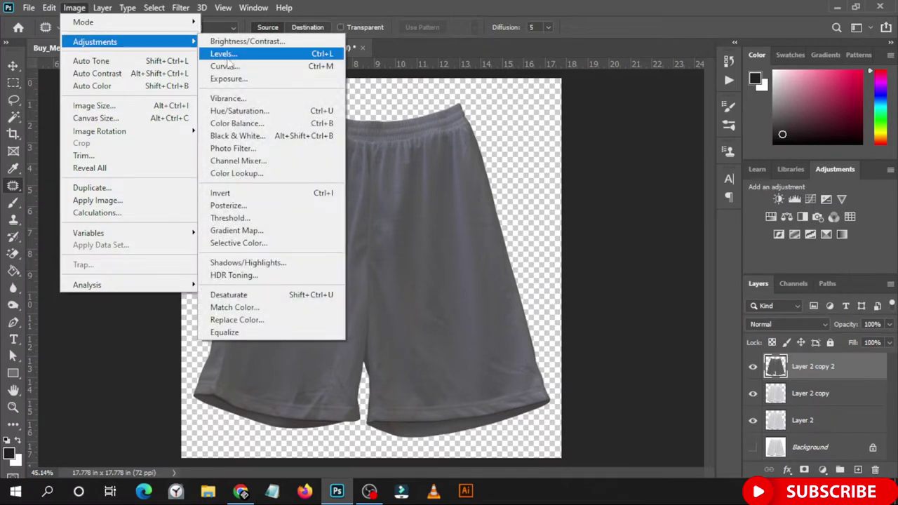
pyautogui.click(224, 66)
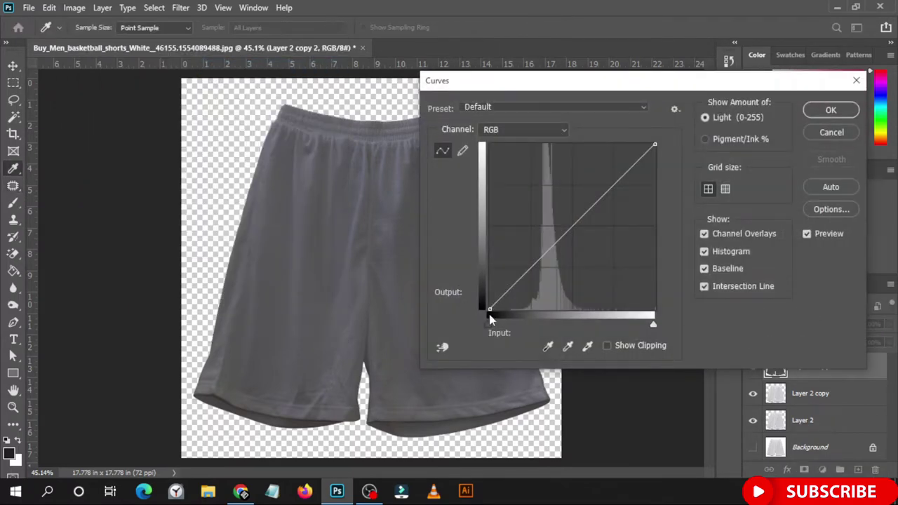
pyautogui.moveTo(490, 325); pyautogui.dragTo(540, 324)
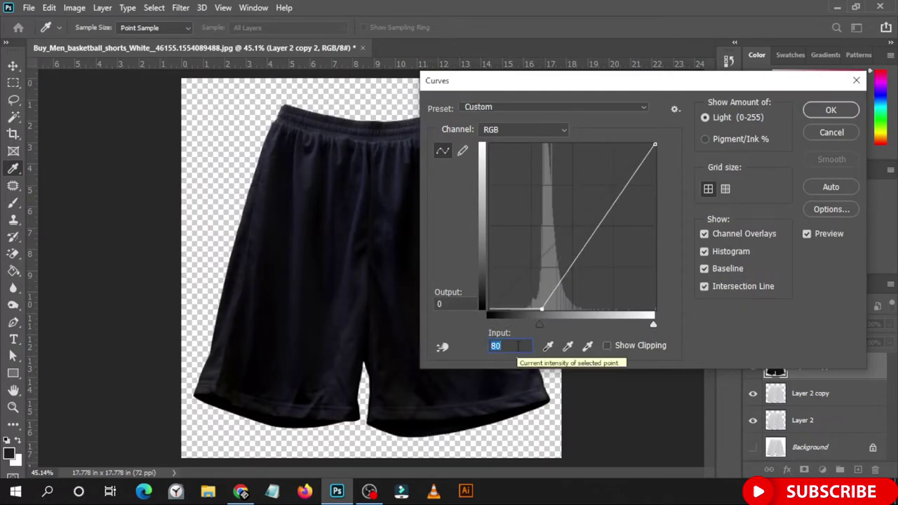
pyautogui.click(815, 111)
pyautogui.press('j')
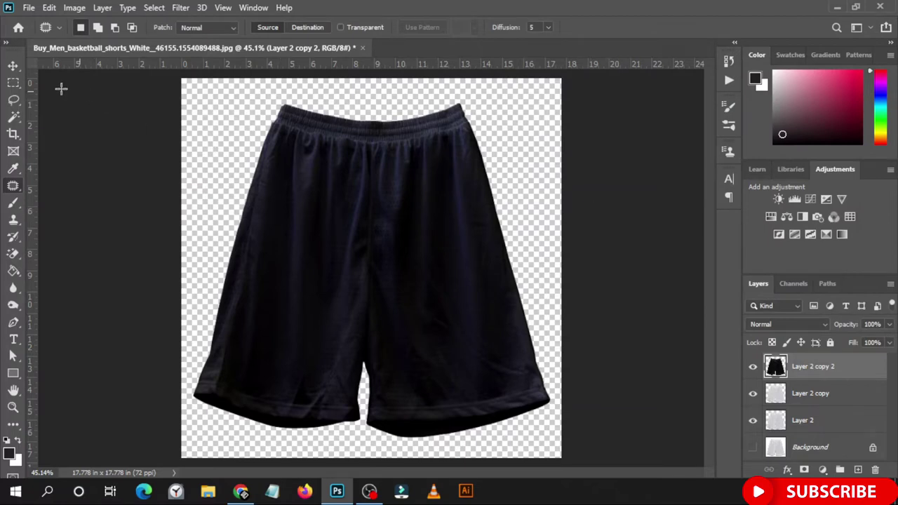
pyautogui.click(12, 66)
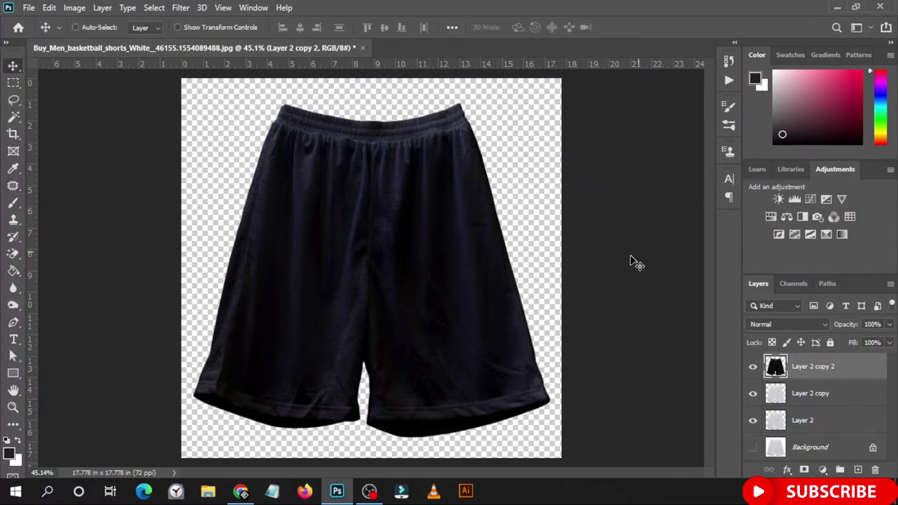
# Set Layer 2 copy 2's blend mode to Lighten
pyautogui.scroll(3, 468, 286)
pyautogui.scroll(-3, 516, 279)
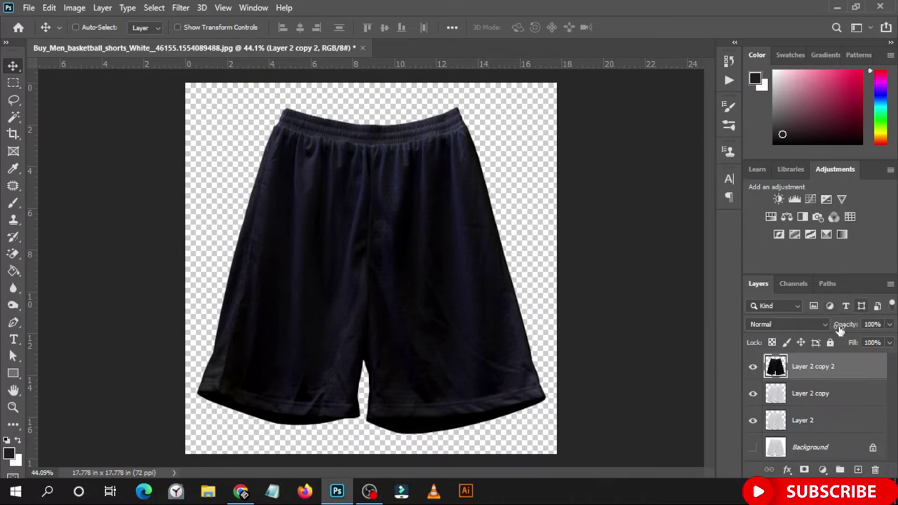
pyautogui.click(821, 323)
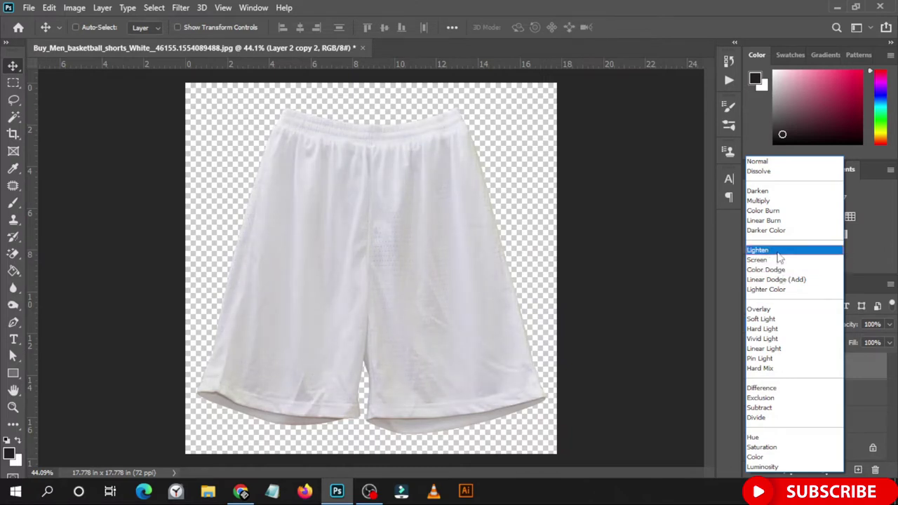
pyautogui.click(776, 250)
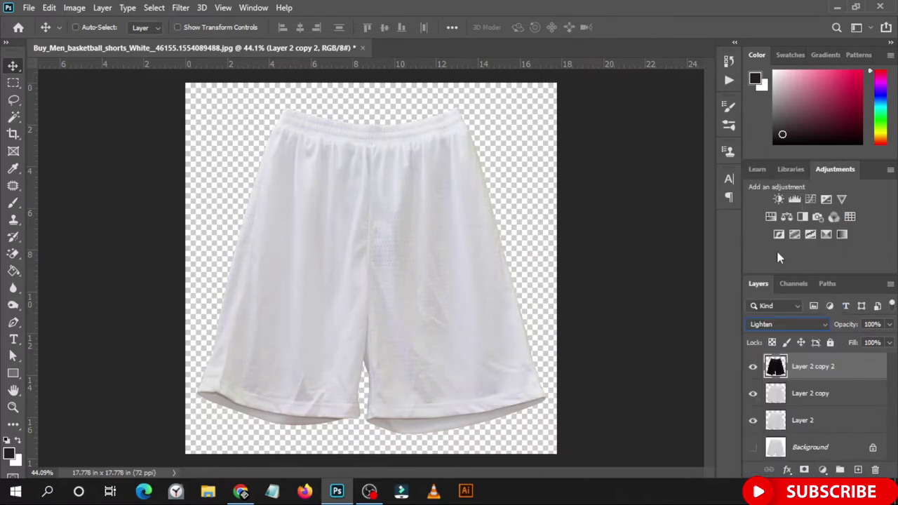
# Set Layer 2 copy's blend mode to Multiply
pyautogui.click(805, 394)
pyautogui.click(822, 324)
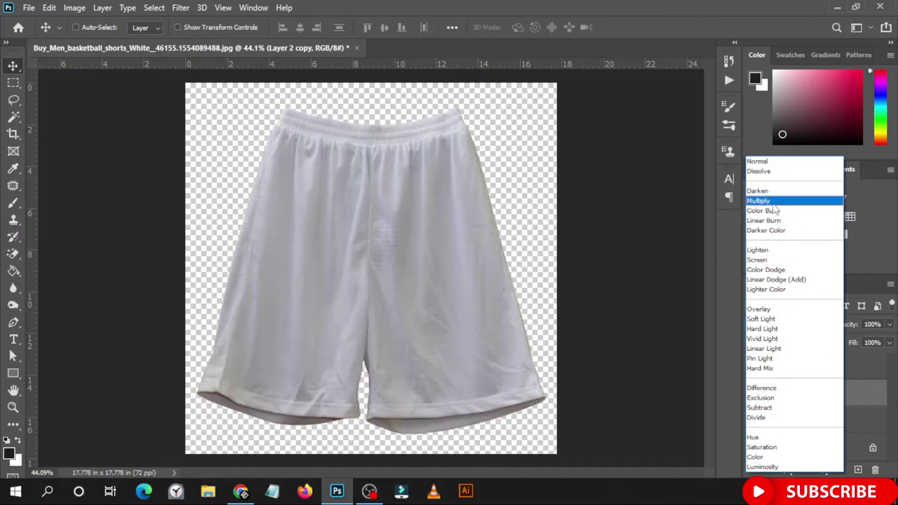
pyautogui.click(772, 203)
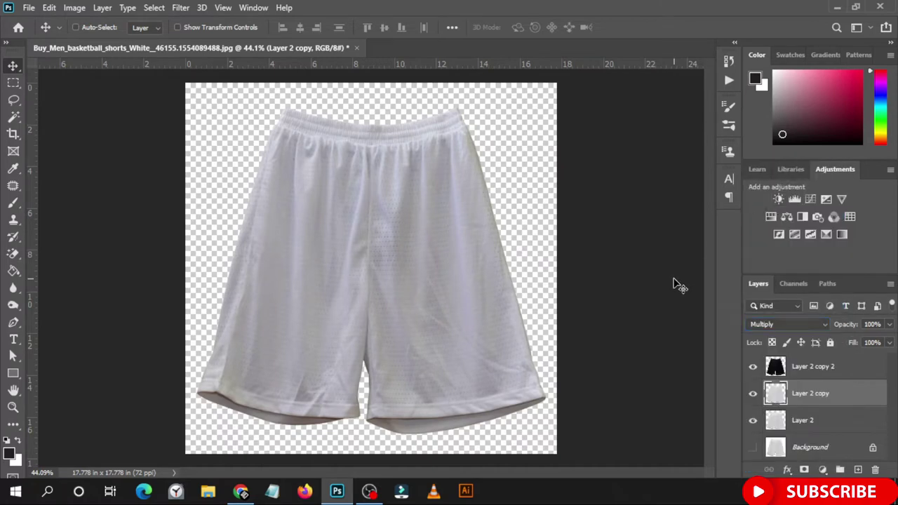
# Group Layer 2 copy and copy 2 into a hidden group named PLEATS
pyautogui.press('ctrl')
pyautogui.keyDown('ctrl'); pyautogui.click(826, 371); pyautogui.keyUp('ctrl')
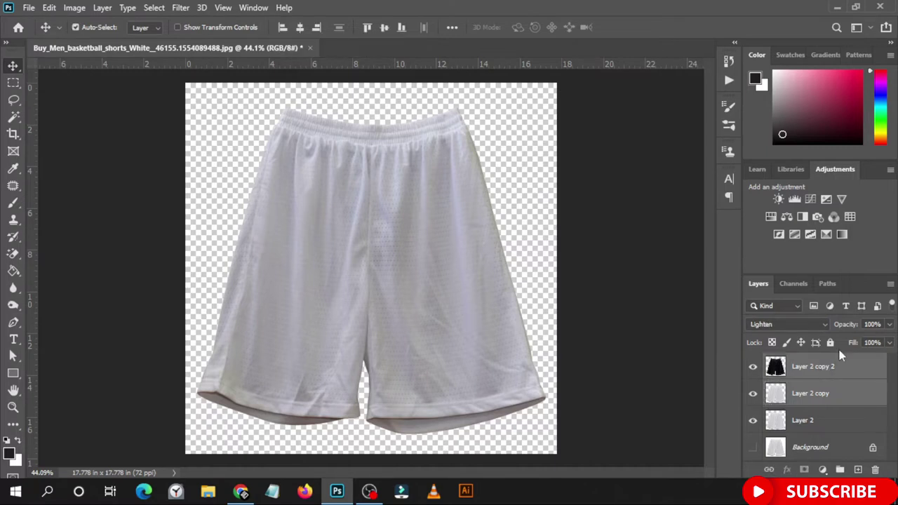
pyautogui.hotkey('ctrl', 'g')
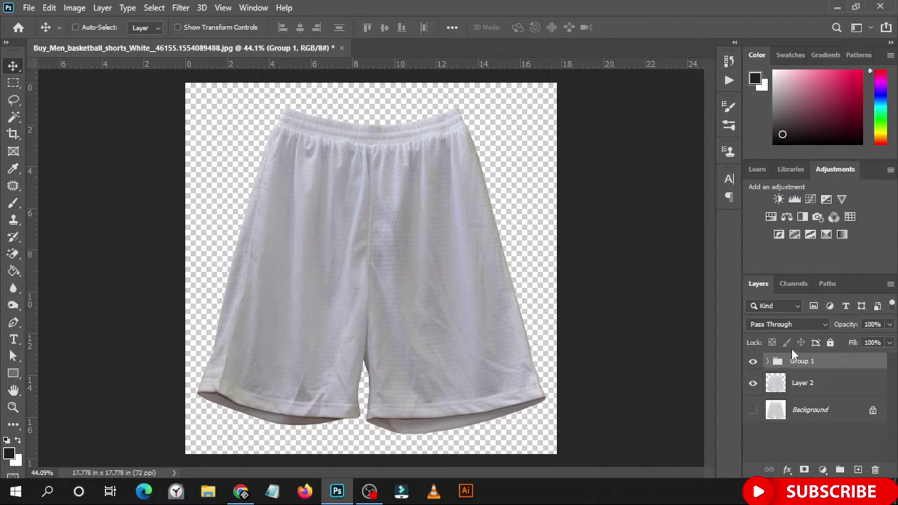
pyautogui.doubleClick(800, 361)
pyautogui.write('c')
pyautogui.press('Return')
pyautogui.click(753, 361)
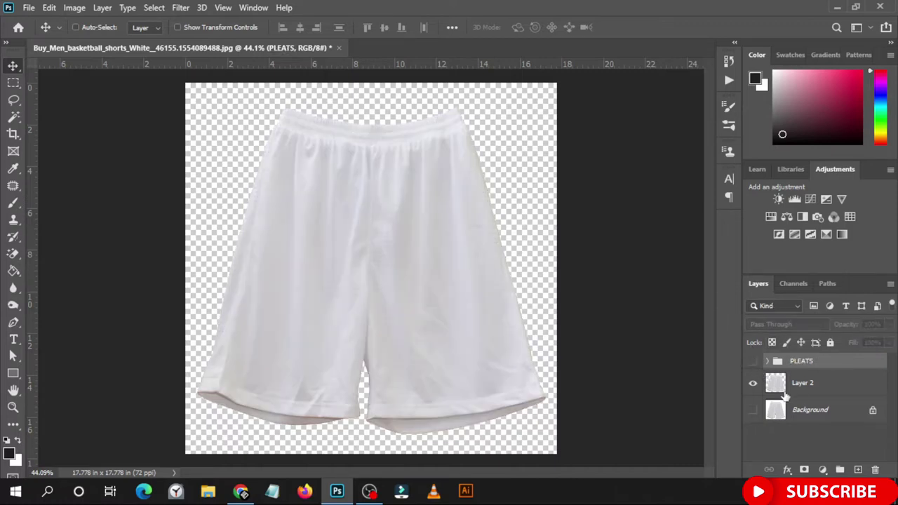
# Select Layer 2 and zoom in on the shorts' hem
pyautogui.click(807, 387)
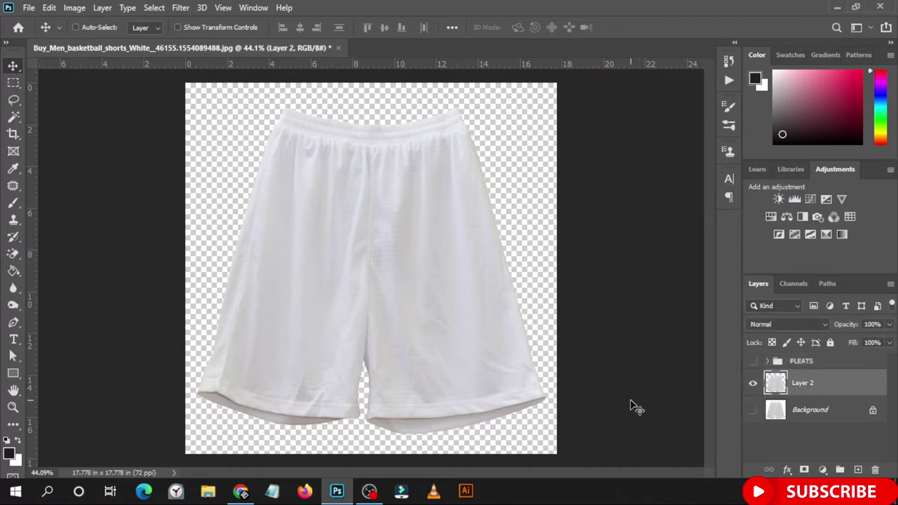
pyautogui.scroll(1, 206, 435)
pyautogui.scroll(1, 207, 435)
pyautogui.scroll(-2, 208, 427)
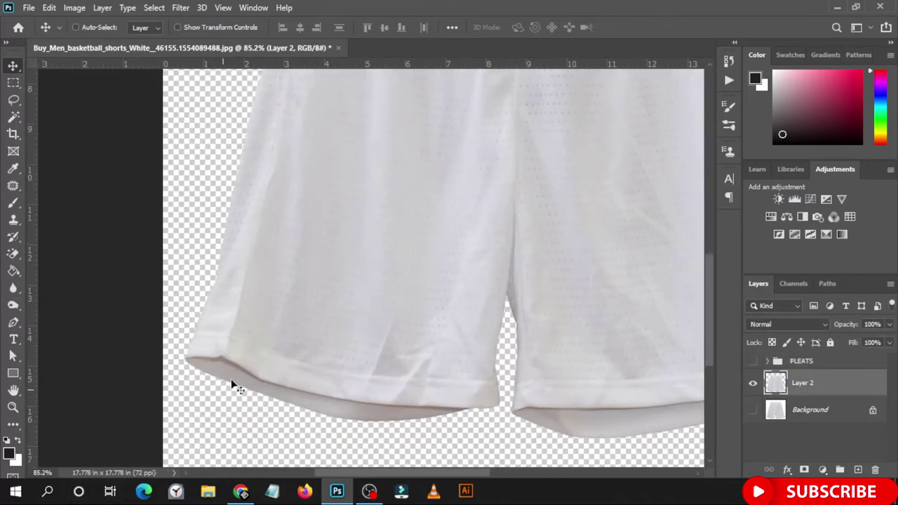
pyautogui.scroll(-1, 311, 355)
pyautogui.scroll(1, 285, 355)
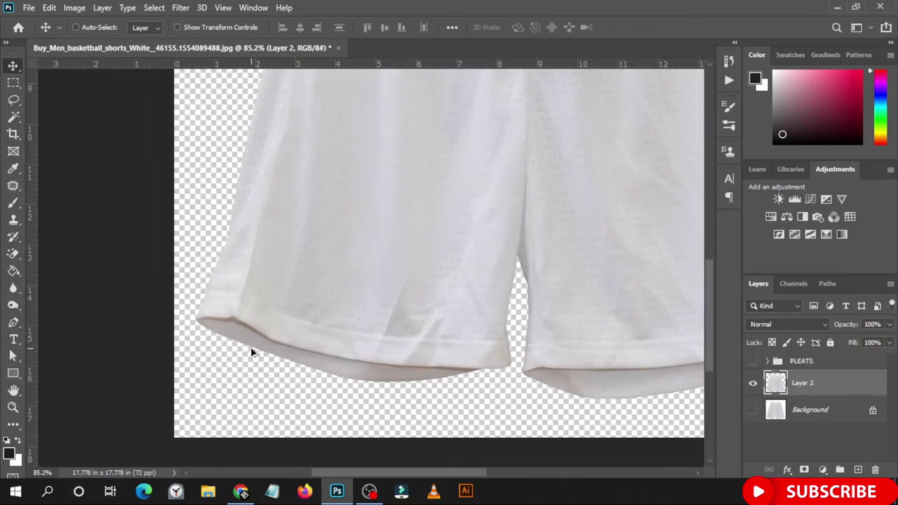
pyautogui.scroll(1, 229, 339)
pyautogui.scroll(1, 225, 331)
pyautogui.scroll(1, 224, 331)
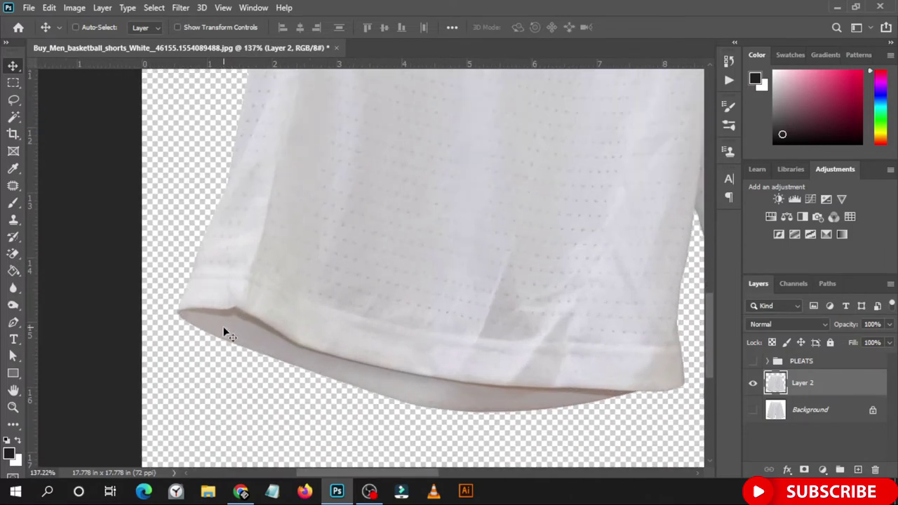
pyautogui.scroll(1, 229, 333)
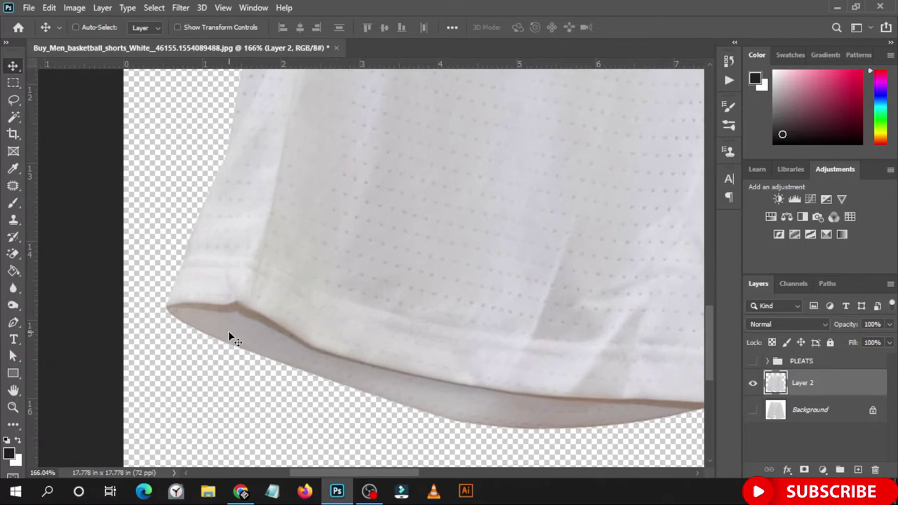
pyautogui.scroll(2, 201, 329)
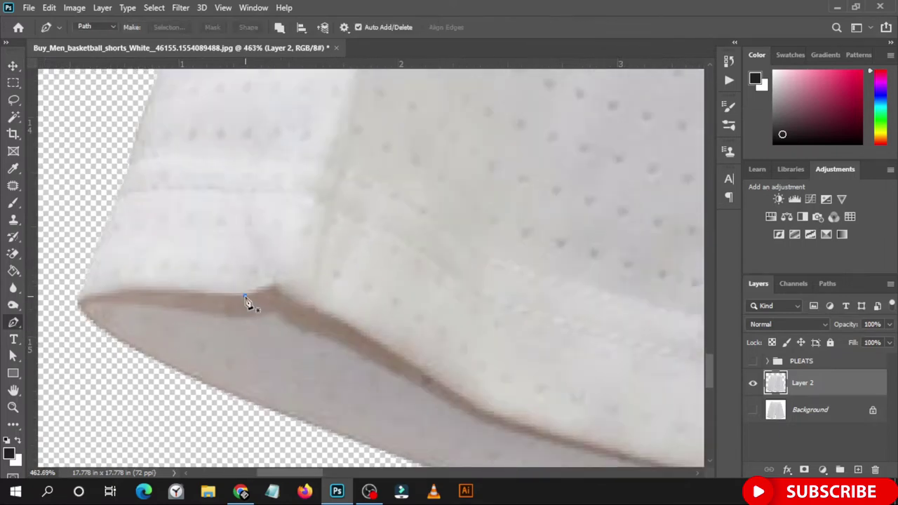
# Trace the grey inner hem band with a Pen path and load it as a selection
pyautogui.press('p')
pyautogui.hscroll(5, 248, 305)
pyautogui.click(474, 378)
pyautogui.scroll(-2, 156, 361)
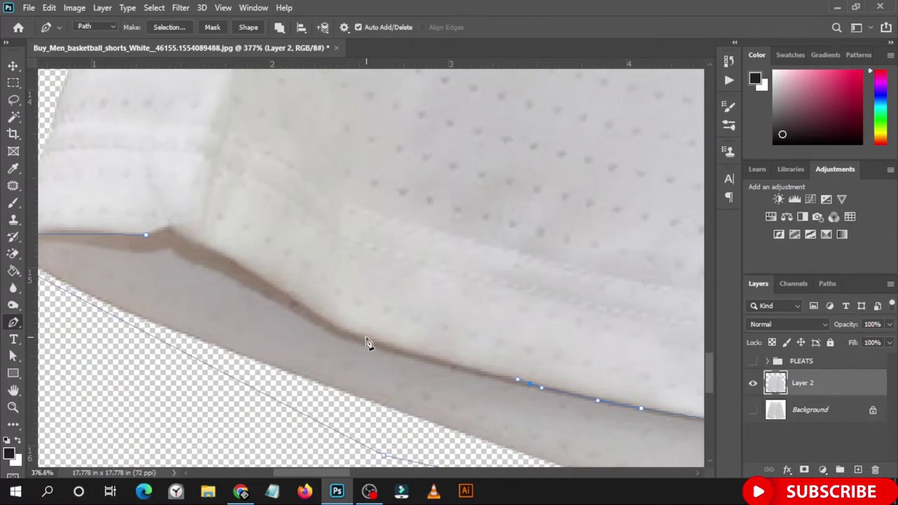
pyautogui.scroll(-1, 369, 345)
pyautogui.hotkey('ctrl', 'Return')
pyautogui.press('w')
pyautogui.scroll(-2, 275, 235)
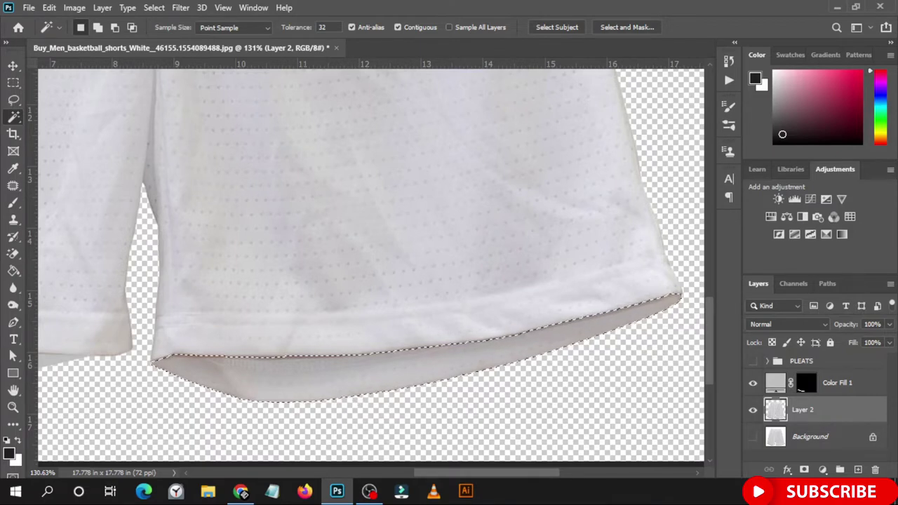
# Add a Solid Color fill layer over the hem selection in light grey #bfbfbf
pyautogui.click(824, 470)
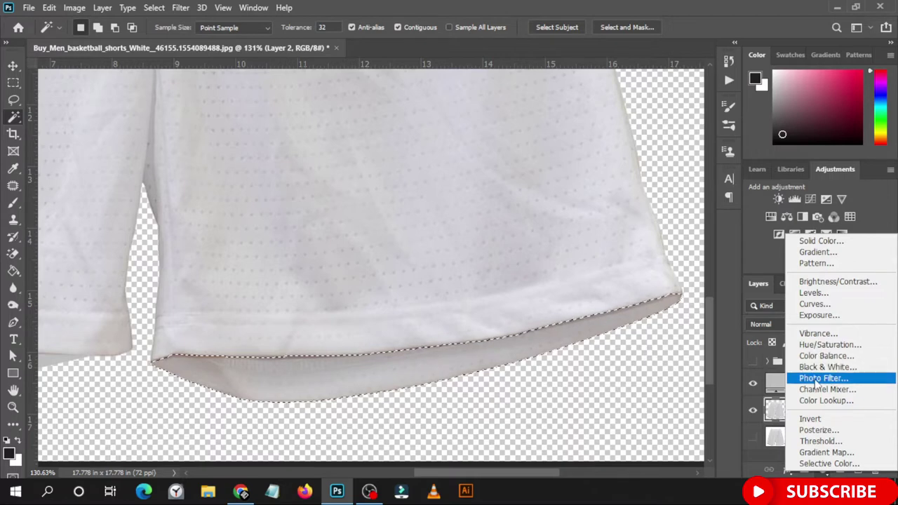
pyautogui.click(817, 241)
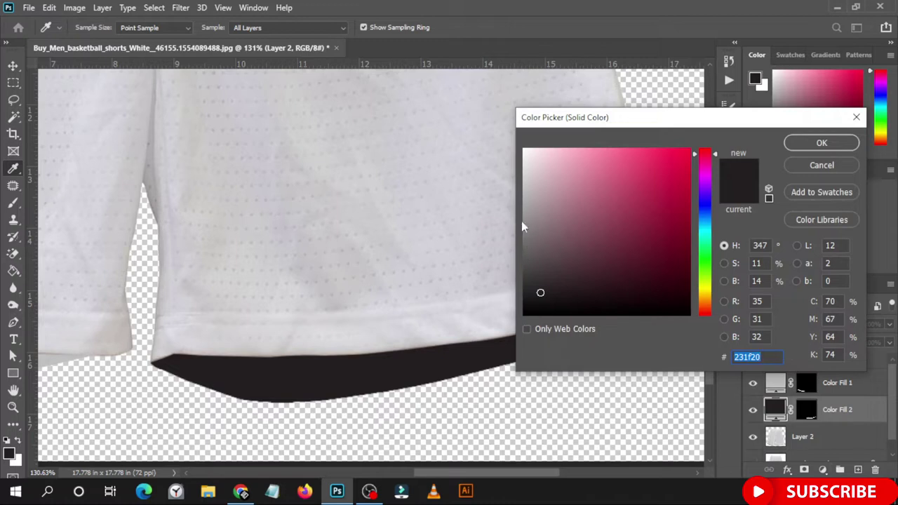
pyautogui.click(513, 197)
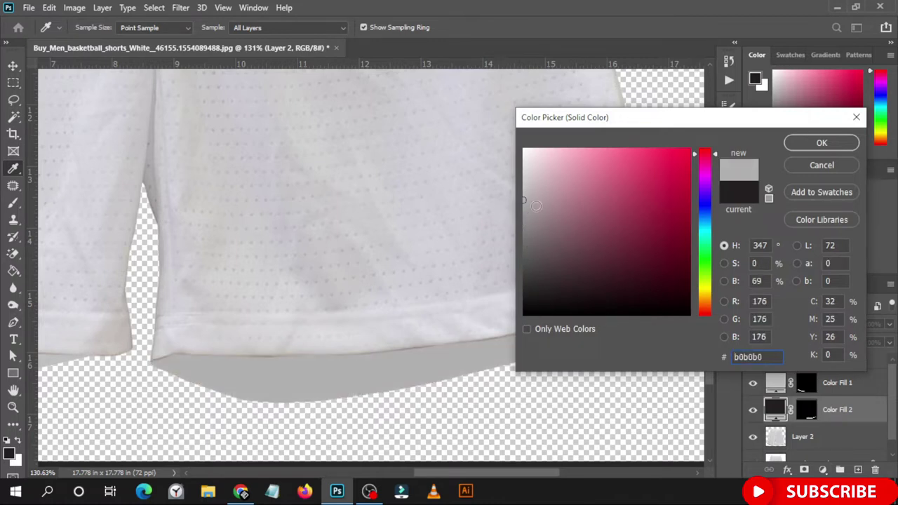
pyautogui.click(265, 339)
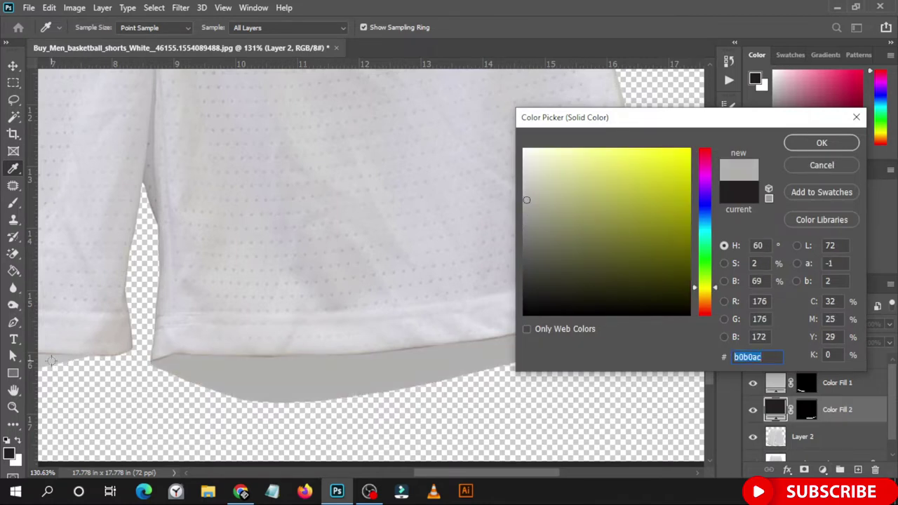
pyautogui.click(74, 352)
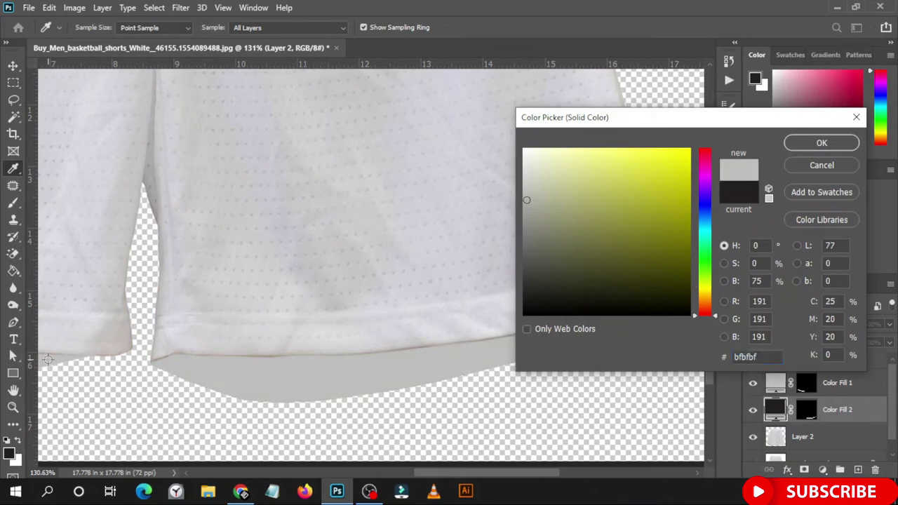
pyautogui.click(792, 144)
# Make Layer 2 the active layer
pyautogui.press('w')
pyautogui.scroll(-2, 479, 203)
pyautogui.scroll(-1, 479, 202)
pyautogui.scroll(-1, 480, 203)
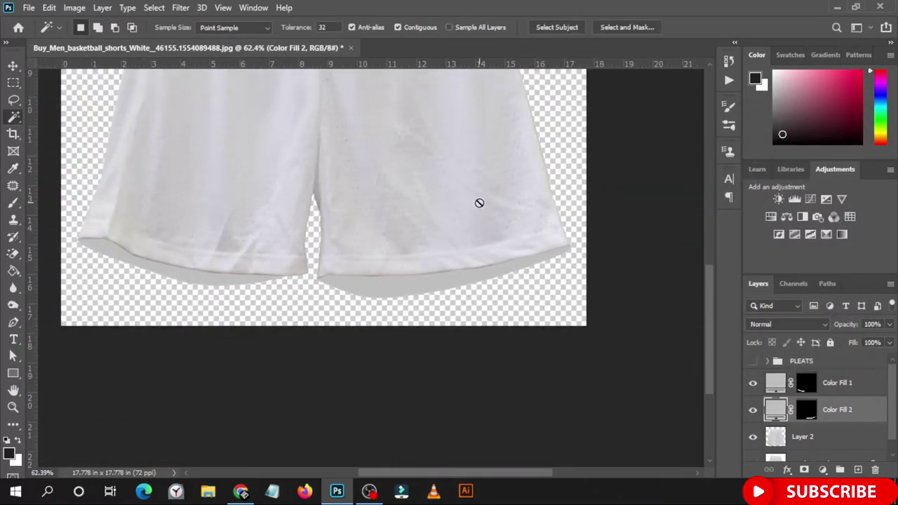
pyautogui.scroll(2, 479, 202)
pyautogui.scroll(2, 470, 200)
pyautogui.scroll(-1, 455, 203)
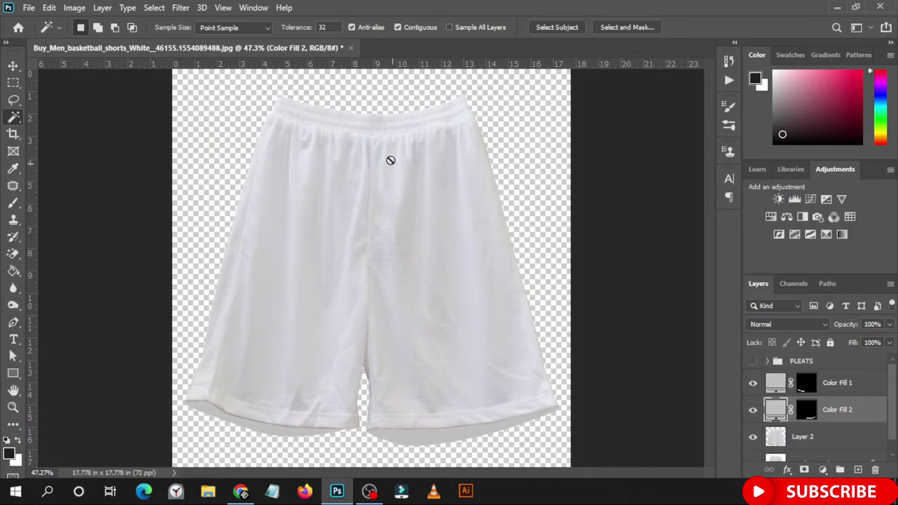
pyautogui.scroll(1, 363, 136)
pyautogui.scroll(1, 319, 175)
pyautogui.scroll(1, 327, 137)
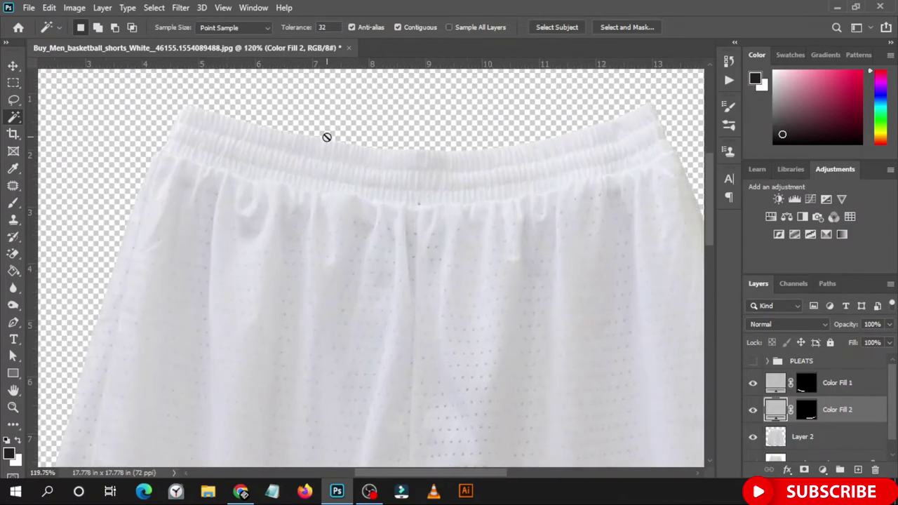
pyautogui.scroll(1, 283, 152)
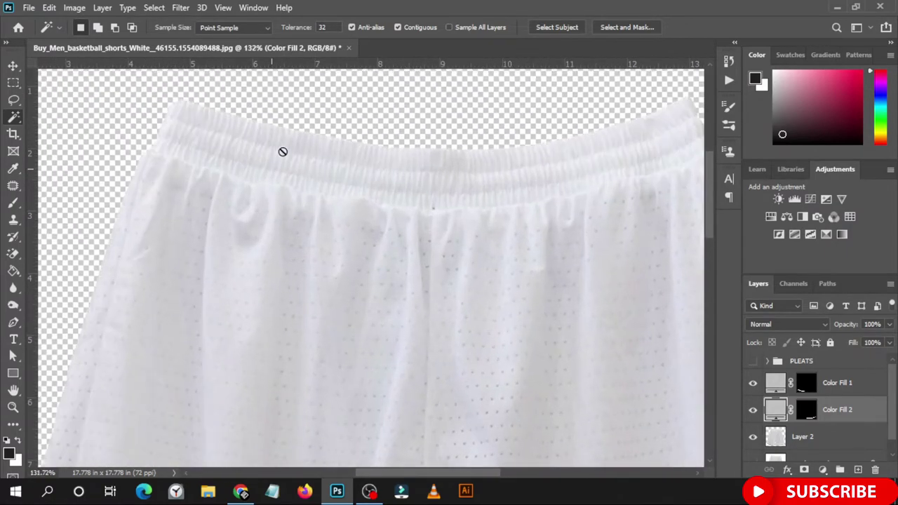
pyautogui.click(817, 437)
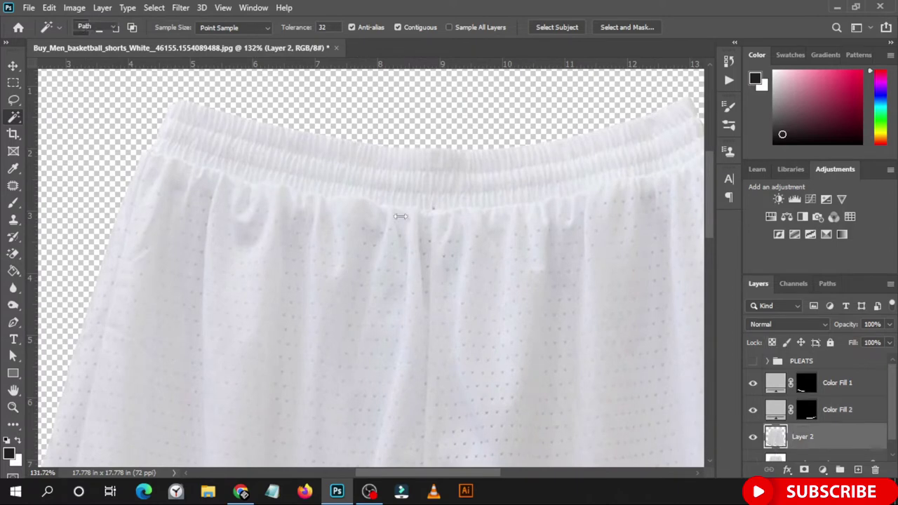
# Start a Pen path at the waistband's left edge, undoing a misplaced curve
pyautogui.press('p')
pyautogui.scroll(3, 140, 148)
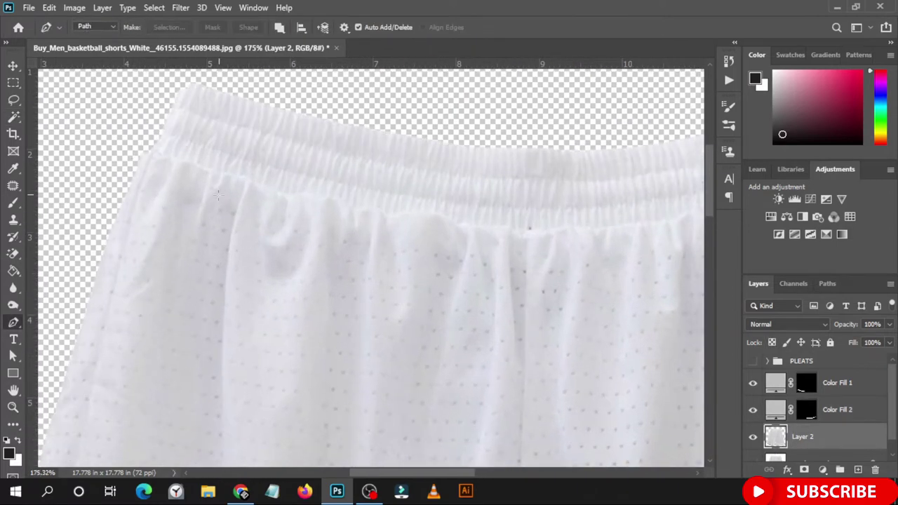
pyautogui.scroll(2, 165, 156)
pyautogui.scroll(2, 148, 158)
pyautogui.scroll(2, 134, 160)
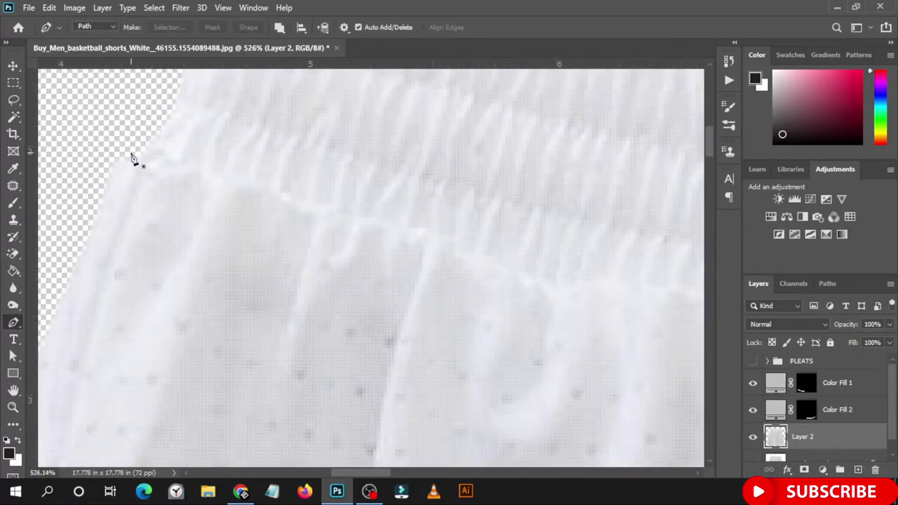
pyautogui.scroll(1, 133, 160)
pyautogui.click(117, 156)
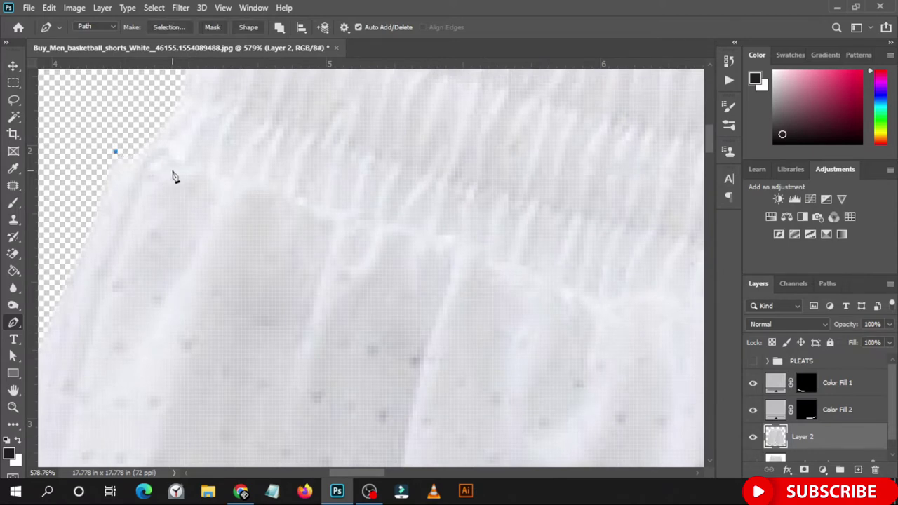
pyautogui.scroll(-2, 176, 179)
pyautogui.scroll(-2, 185, 188)
pyautogui.scroll(-1, 186, 184)
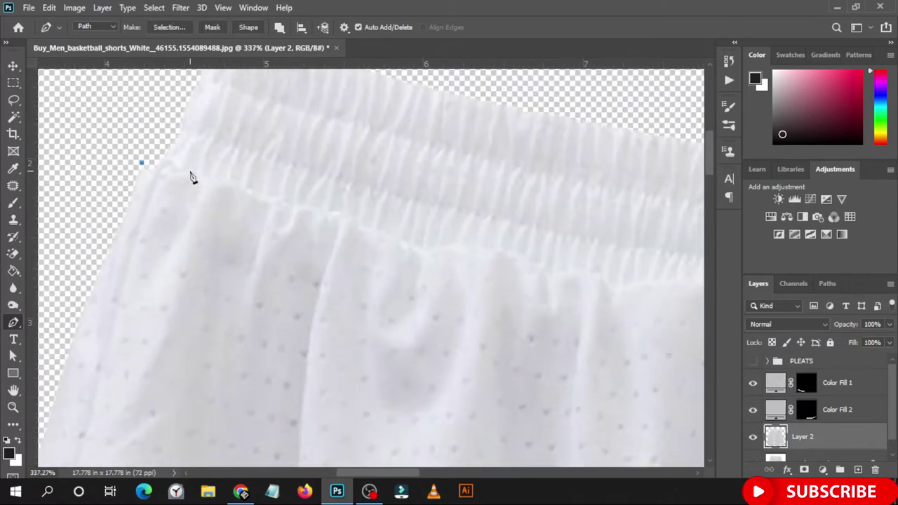
pyautogui.moveTo(190, 171); pyautogui.dragTo(199, 173)
pyautogui.moveTo(142, 164); pyautogui.dragTo(141, 150)
pyautogui.hotkey('ctrl', 'z')
pyautogui.hotkey('ctrl', 'z')
# Restart the Pen path and trace the first stretch of the waistband's gathered lower edge
pyautogui.click(151, 154)
pyautogui.click(193, 171)
pyautogui.moveTo(275, 198); pyautogui.dragTo(284, 202)
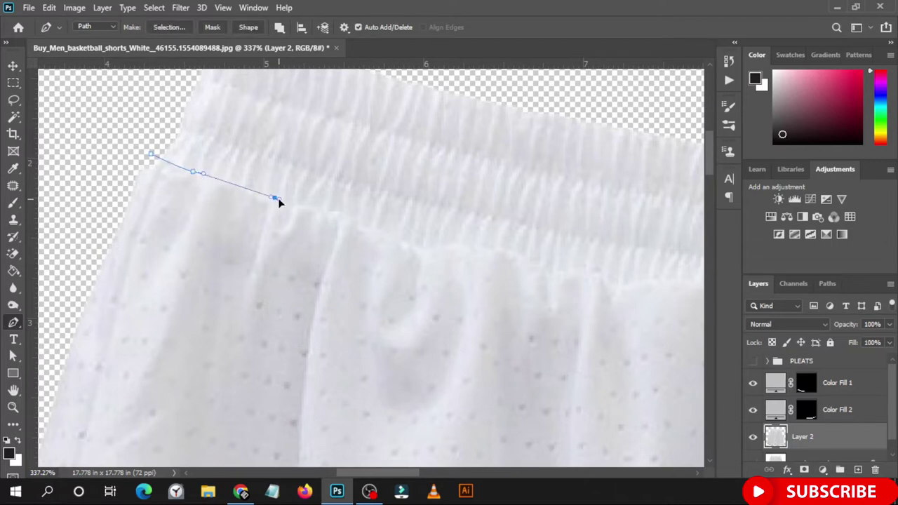
pyautogui.click(364, 216)
pyautogui.click(365, 216)
pyautogui.moveTo(457, 244)
pyautogui.mouseDown()
pyautogui.moveTo(509, 243)
pyautogui.moveTo(547, 270)
pyautogui.mouseUp()
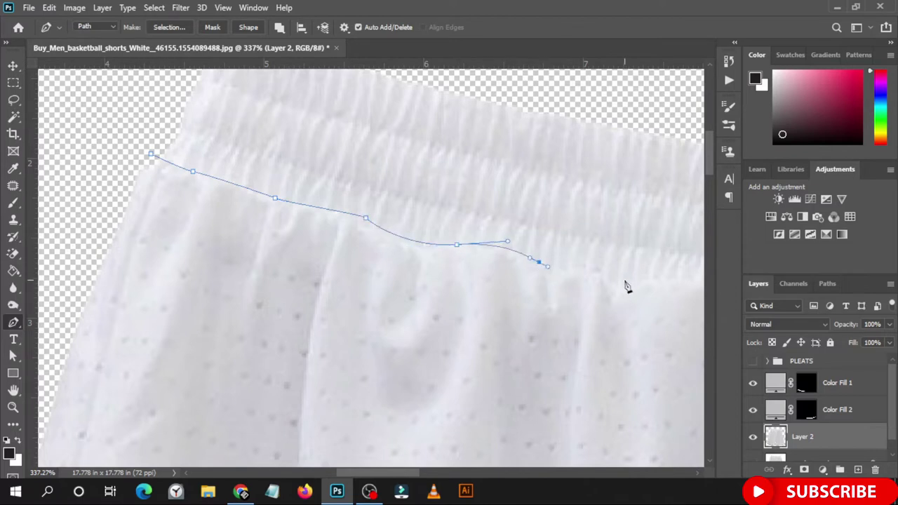
pyautogui.scroll(-5, 310, 255)
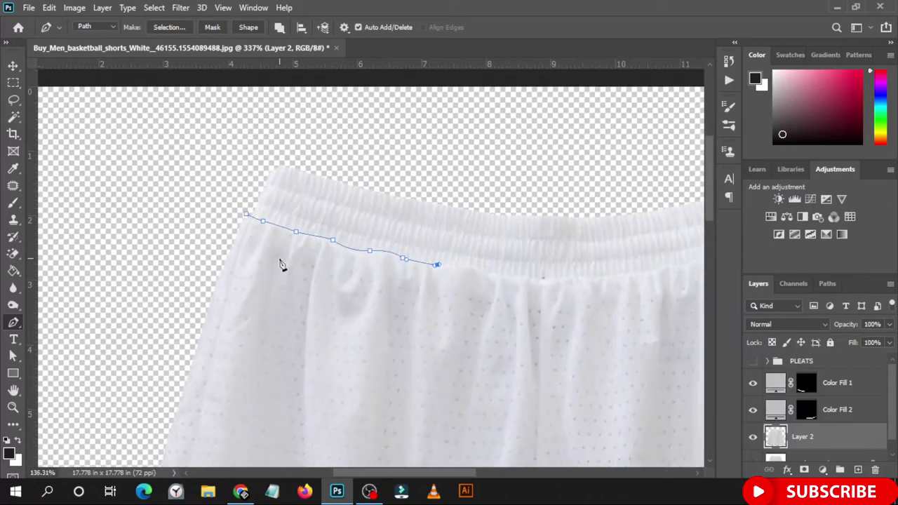
pyautogui.scroll(3, 496, 278)
pyautogui.scroll(2, 474, 275)
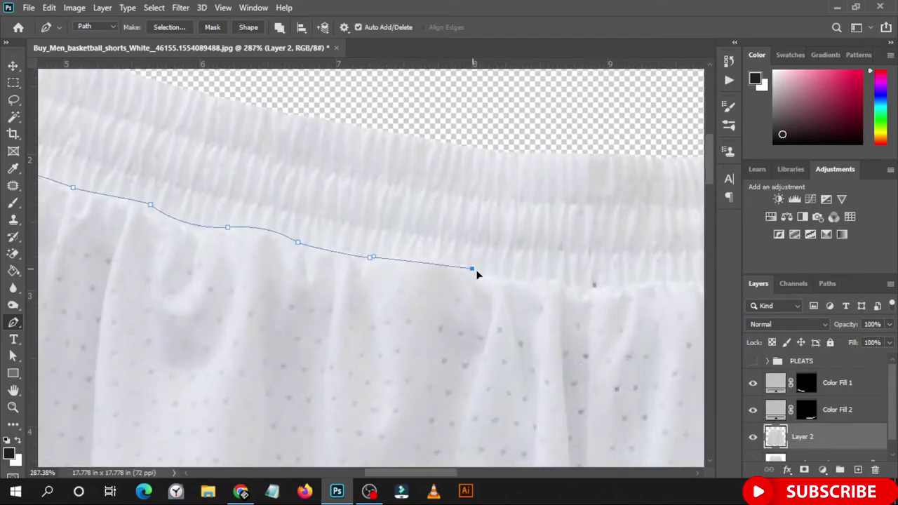
pyautogui.moveTo(477, 274); pyautogui.dragTo(494, 280)
pyautogui.click(553, 278)
pyautogui.click(591, 287)
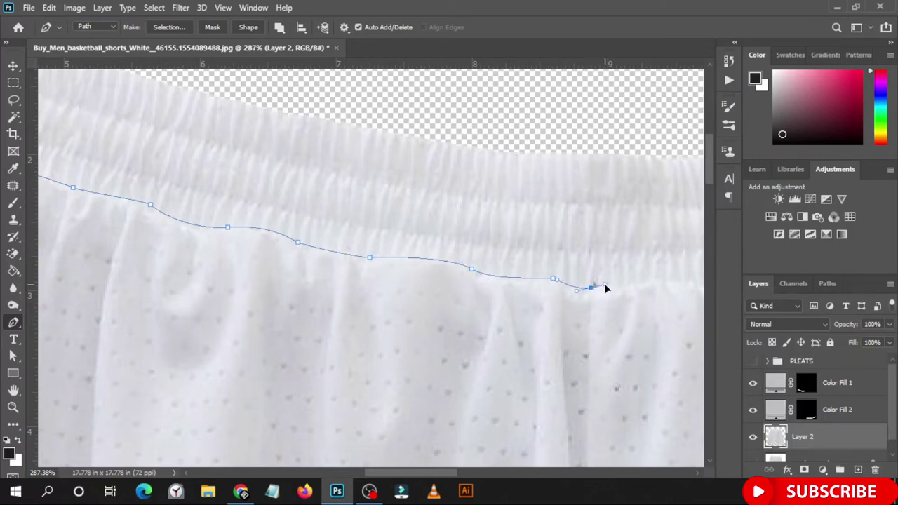
pyautogui.click(656, 281)
# Continue the path along the waistband's lower edge to its right end
pyautogui.scroll(-2, 595, 287)
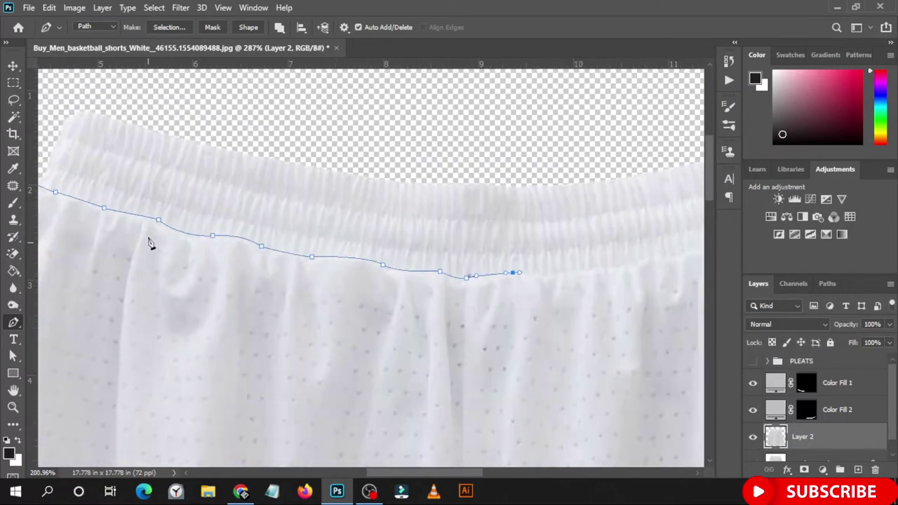
pyautogui.scroll(-1, 148, 241)
pyautogui.scroll(-1, 115, 274)
pyautogui.scroll(-1, 495, 271)
pyautogui.scroll(2, 412, 273)
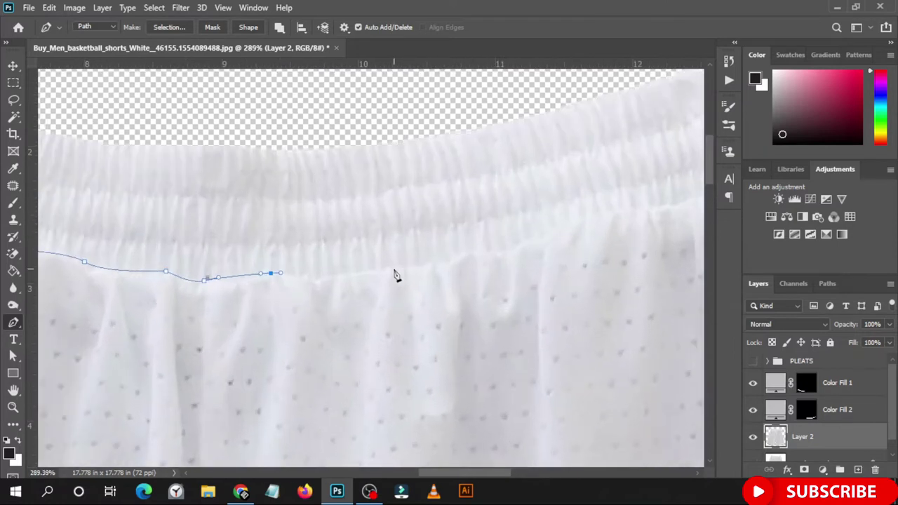
pyautogui.moveTo(394, 268); pyautogui.dragTo(474, 252)
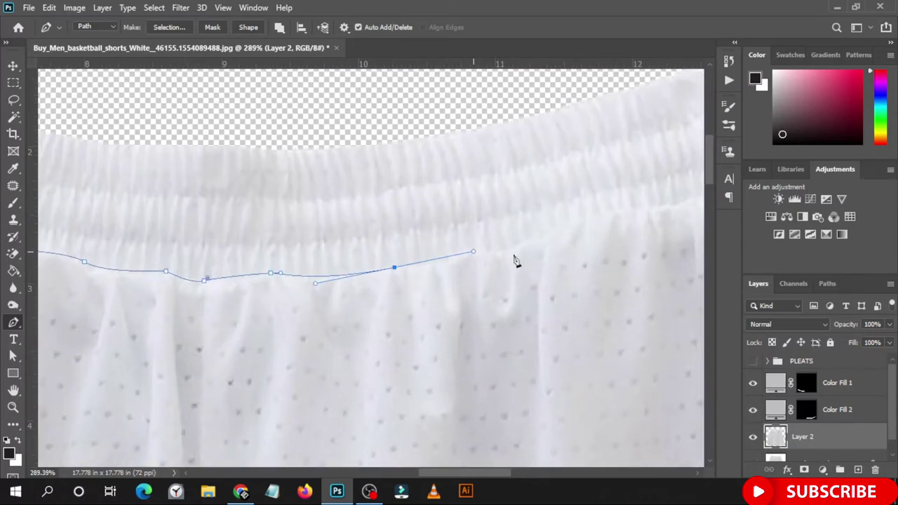
pyautogui.click(538, 243)
pyautogui.scroll(-1, 260, 309)
pyautogui.scroll(1, 485, 254)
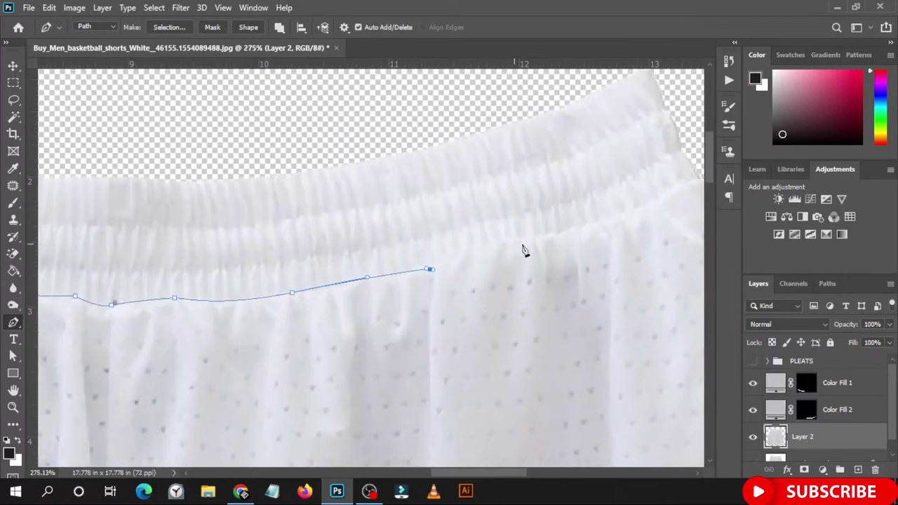
pyautogui.moveTo(545, 235); pyautogui.dragTo(607, 234)
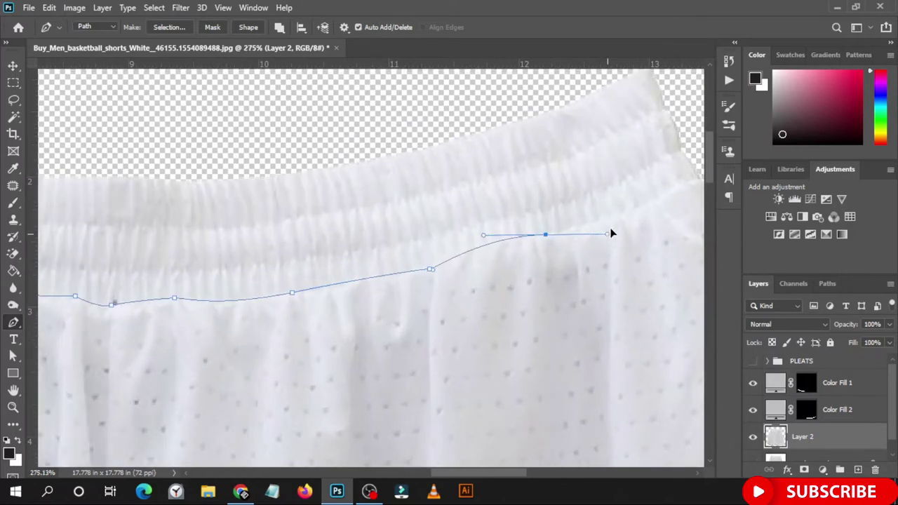
pyautogui.click(638, 214)
# Loop the path back above the waistband and convert it to a selection
pyautogui.scroll(-1, 617, 221)
pyautogui.scroll(-1, 576, 233)
pyautogui.scroll(-1, 520, 245)
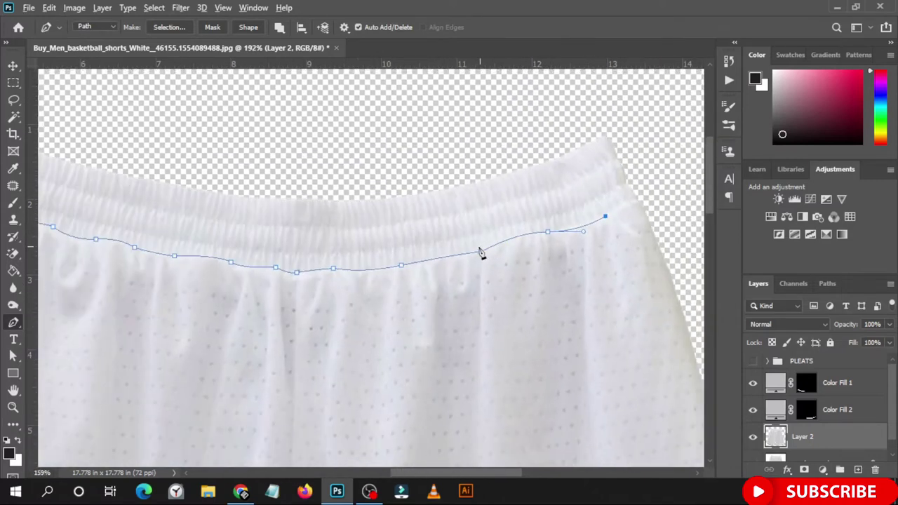
pyautogui.scroll(-1, 481, 253)
pyautogui.scroll(1, 577, 231)
pyautogui.scroll(2, 637, 213)
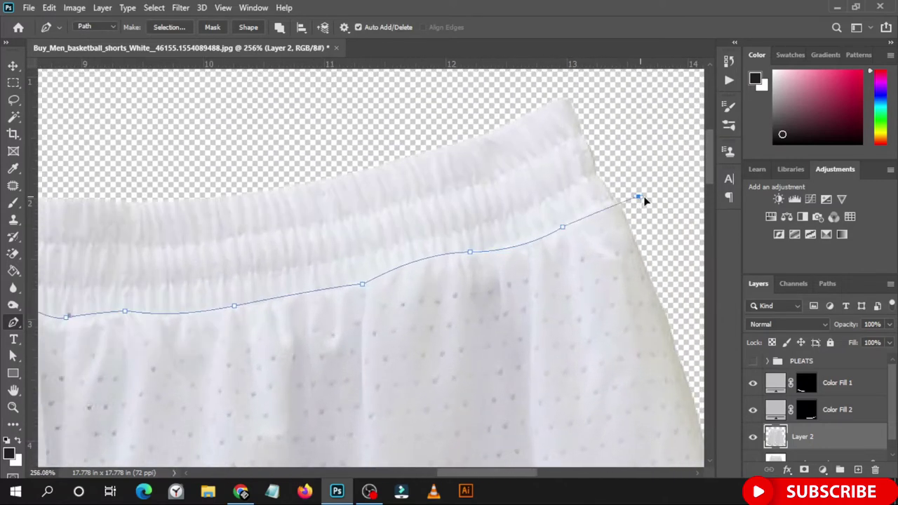
pyautogui.scroll(-2, 645, 201)
pyautogui.scroll(1, 667, 203)
pyautogui.scroll(1, 663, 211)
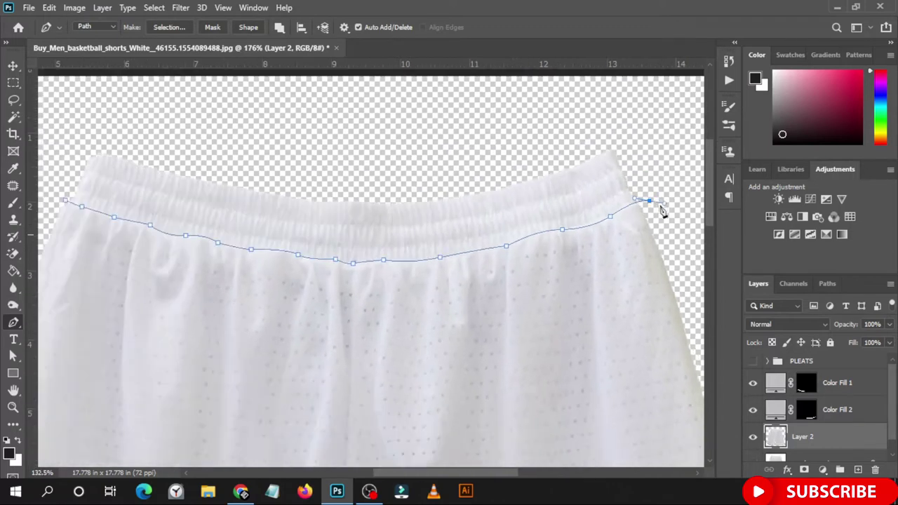
pyautogui.scroll(-2, 663, 211)
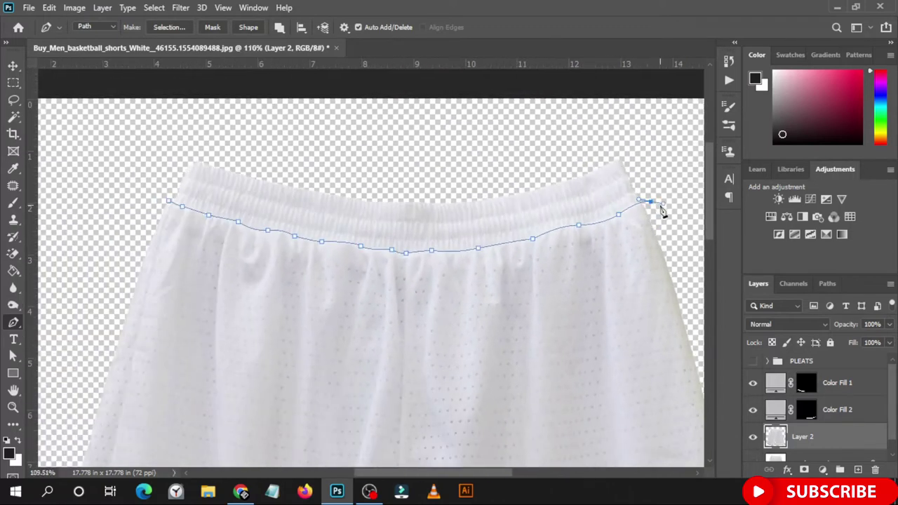
pyautogui.click(241, 132)
pyautogui.click(176, 154)
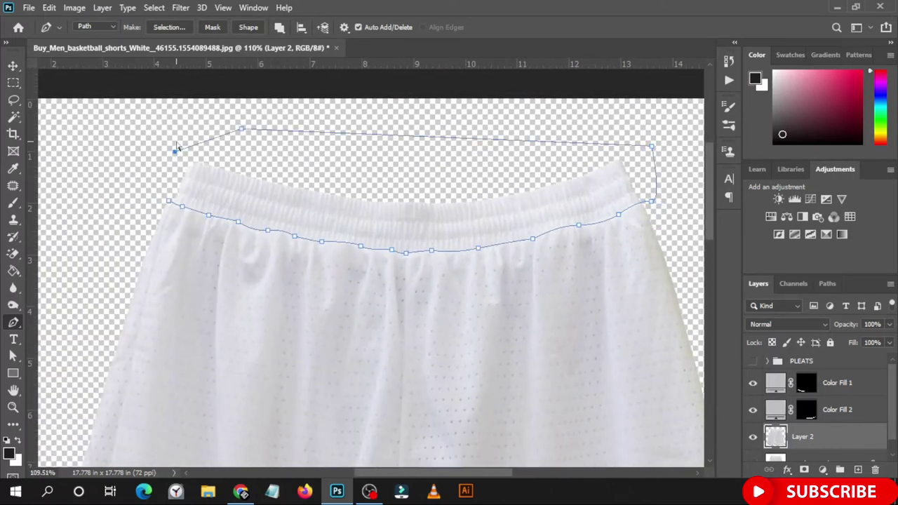
pyautogui.press('Return')
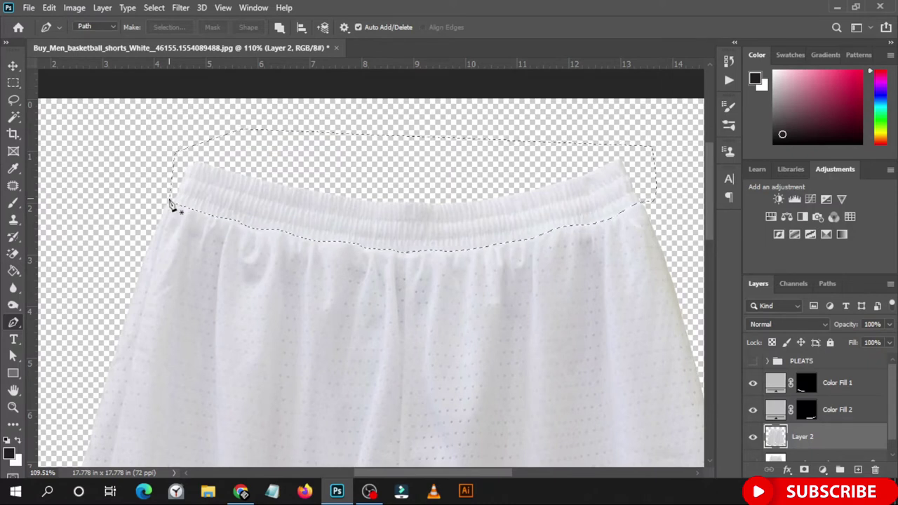
# Subtract the transparent area above the waistband from the selection with the Magic Wand
pyautogui.press('w')
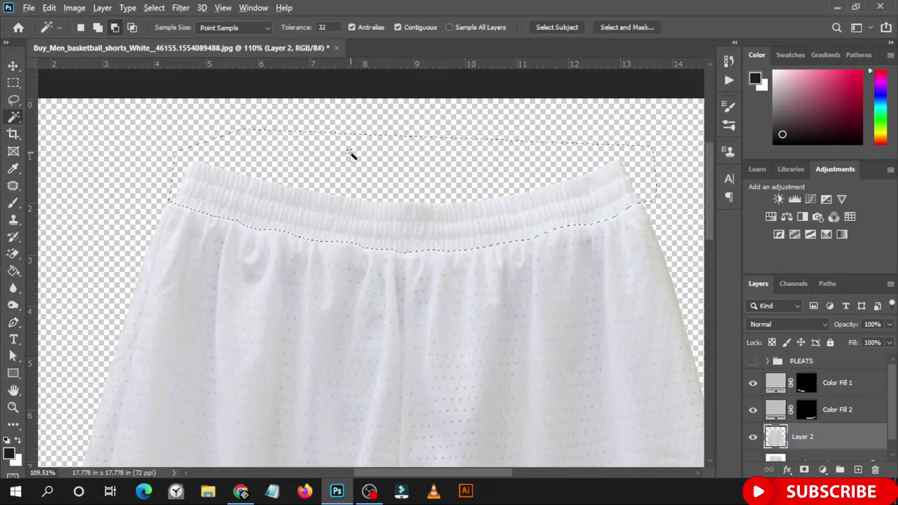
pyautogui.press('alt')
pyautogui.keyDown('alt'); pyautogui.click(353, 154); pyautogui.keyUp('alt')
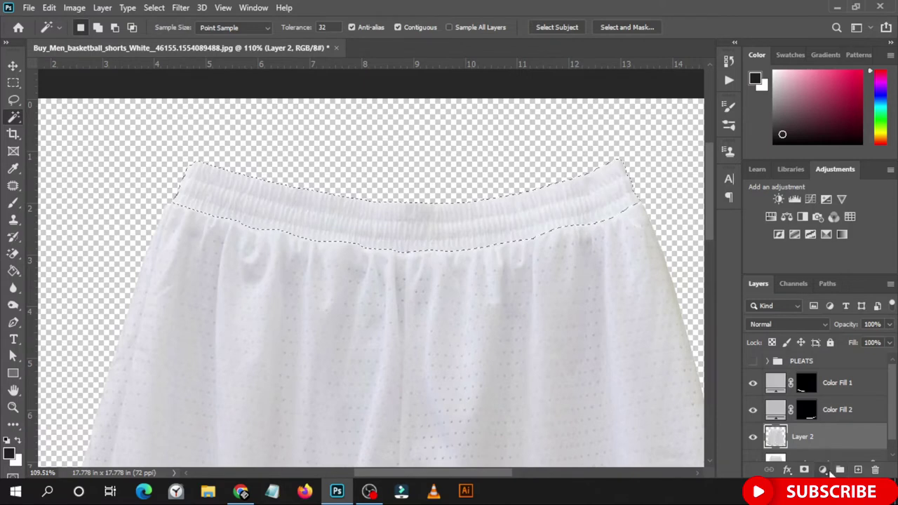
pyautogui.click(823, 469)
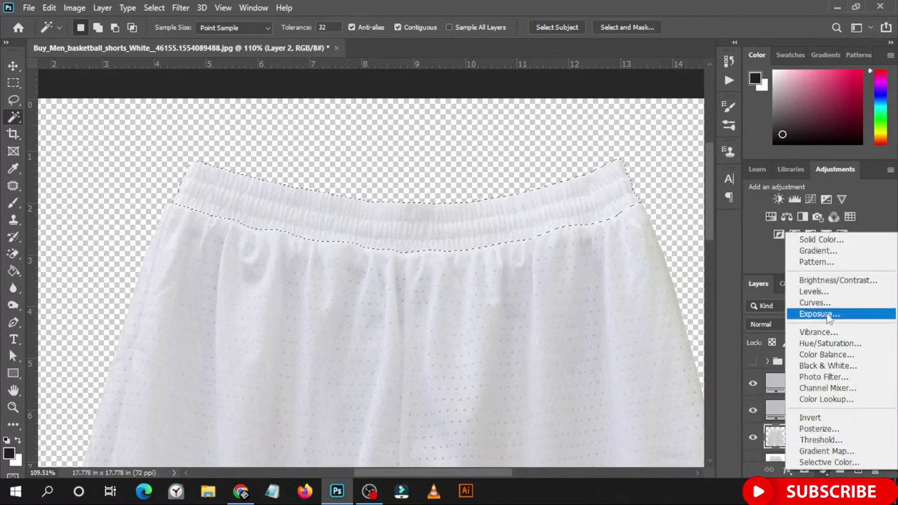
# Add a Solid Color fill layer to the waistband in near-black 0d0b0b
pyautogui.click(833, 241)
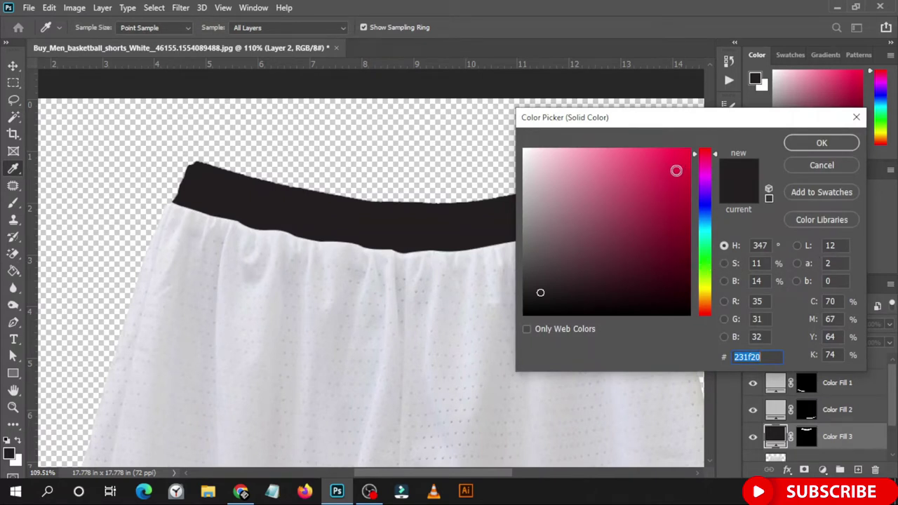
pyautogui.click(528, 273)
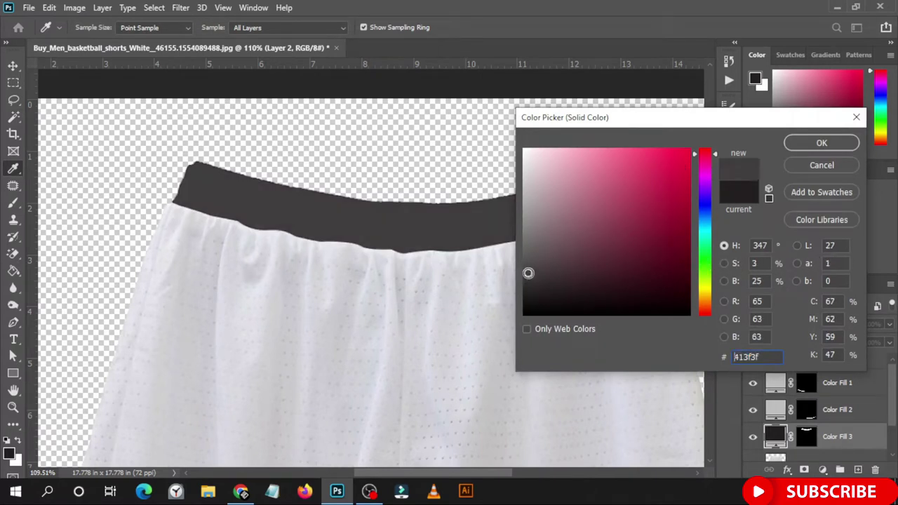
pyautogui.moveTo(528, 273); pyautogui.dragTo(508, 340)
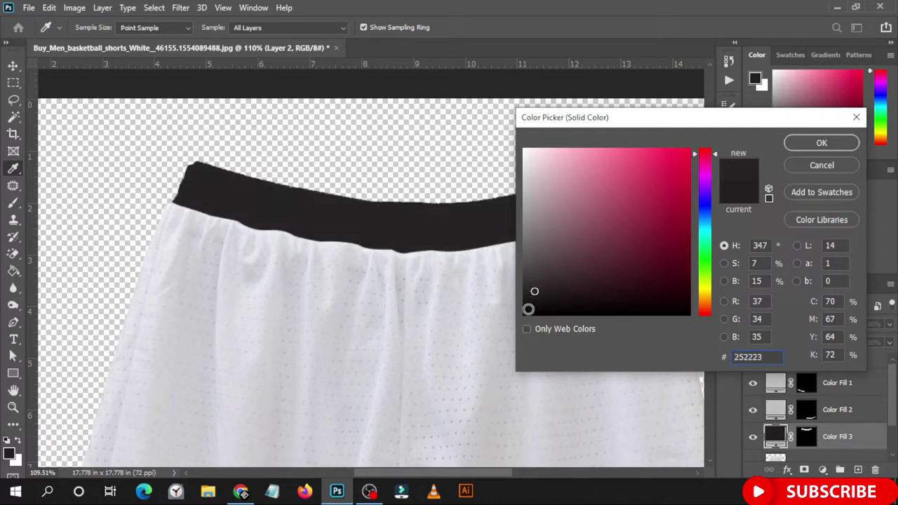
pyautogui.click(552, 306)
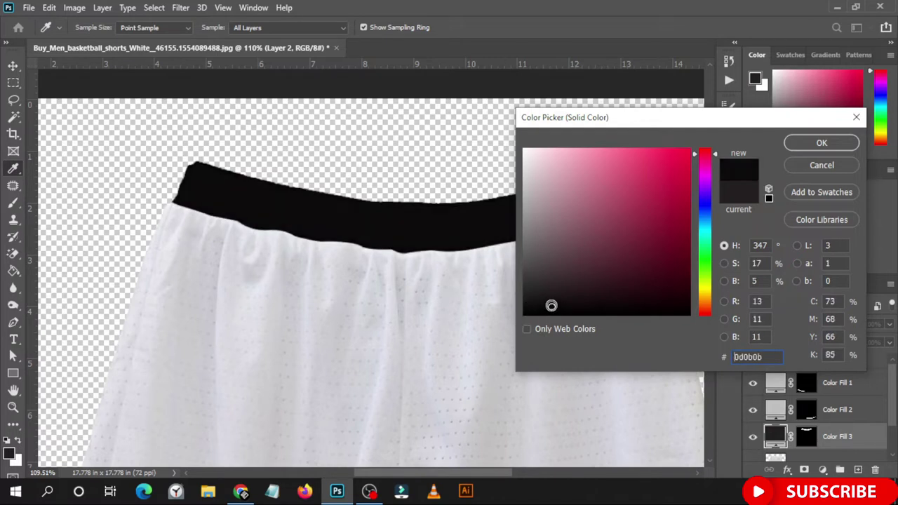
pyautogui.click(540, 292)
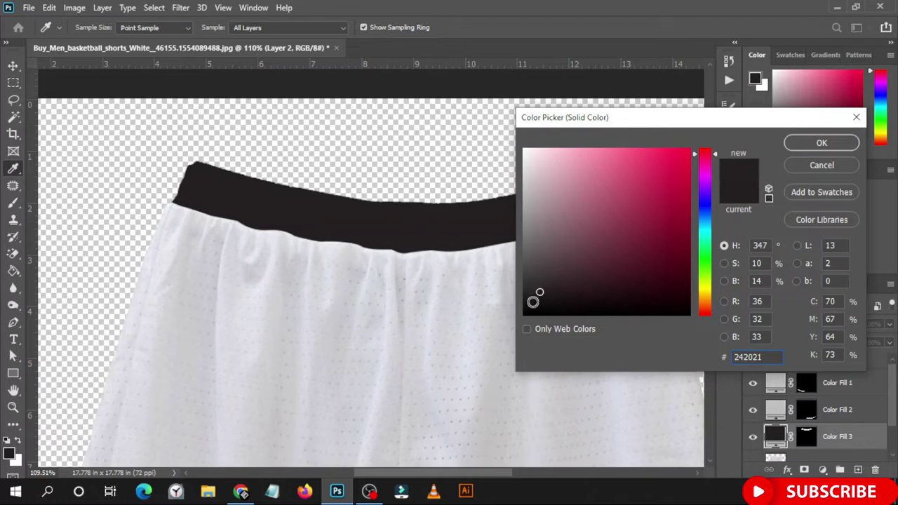
pyautogui.click(551, 306)
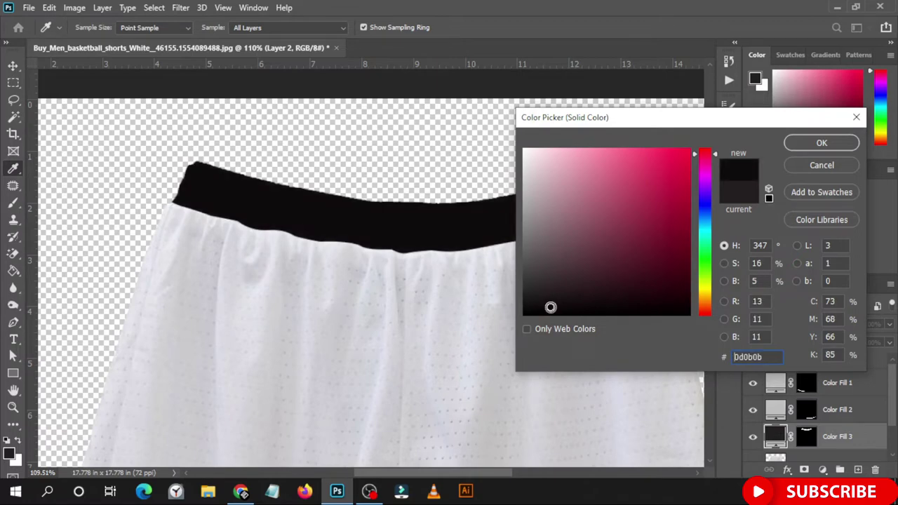
pyautogui.click(806, 145)
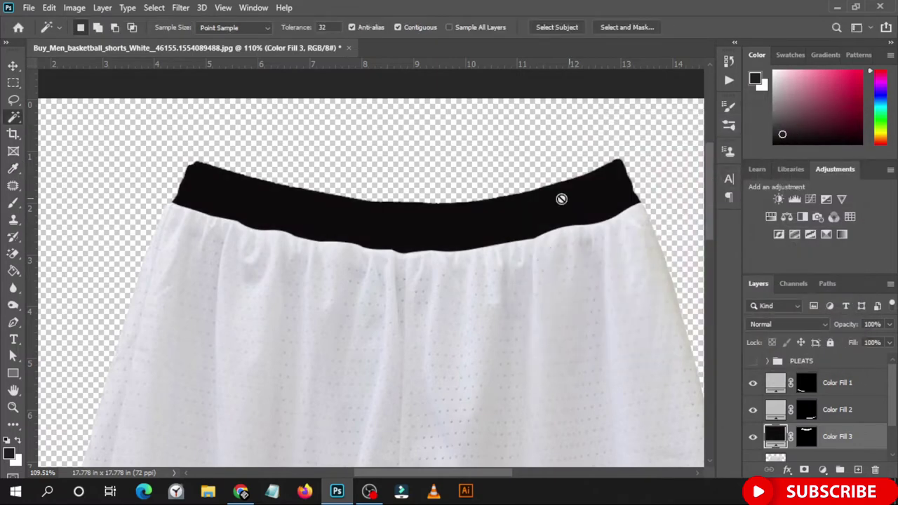
pyautogui.scroll(-2, 94, 112)
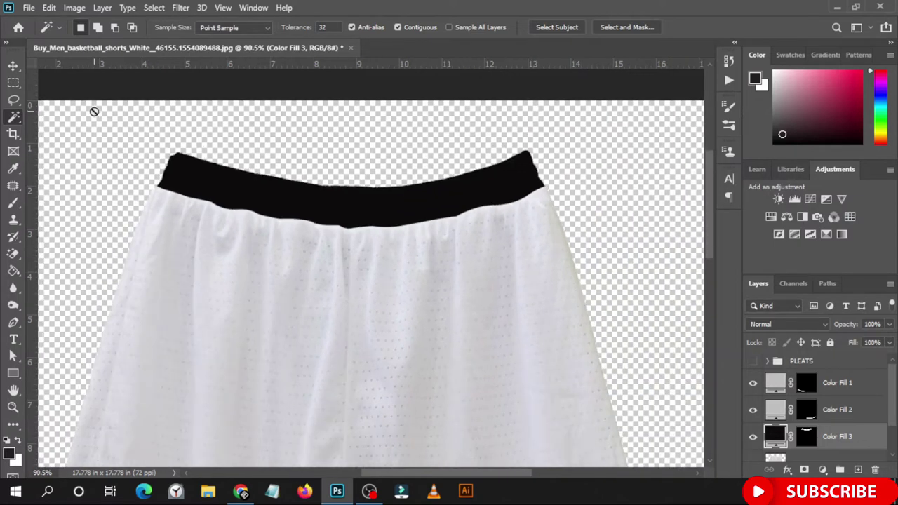
# Select both leg hems, subtracting the unwanted extra areas
pyautogui.click(13, 65)
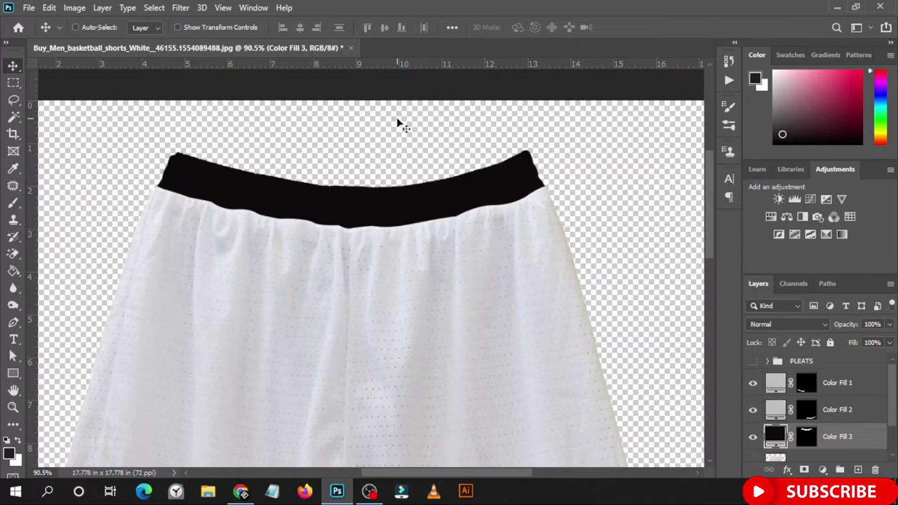
pyautogui.scroll(-2, 347, 161)
pyautogui.scroll(-2, 317, 206)
pyautogui.scroll(-2, 323, 230)
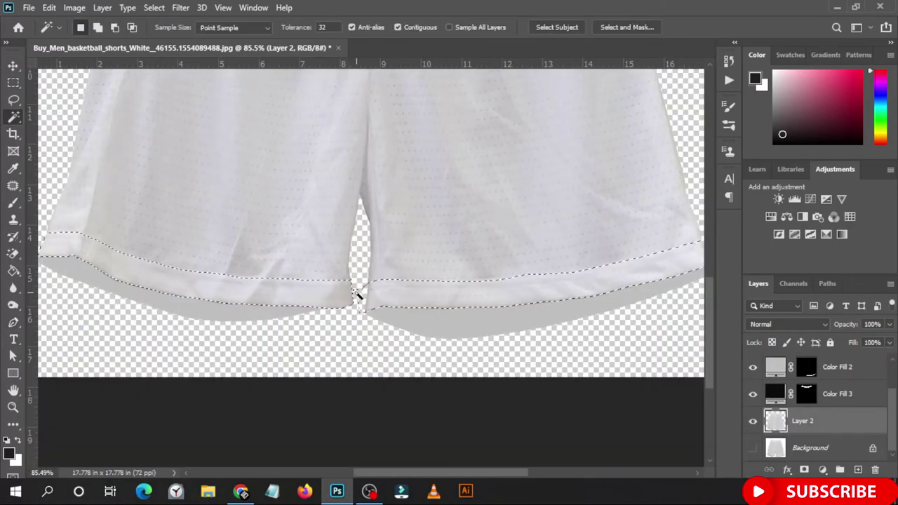
pyautogui.press('alt')
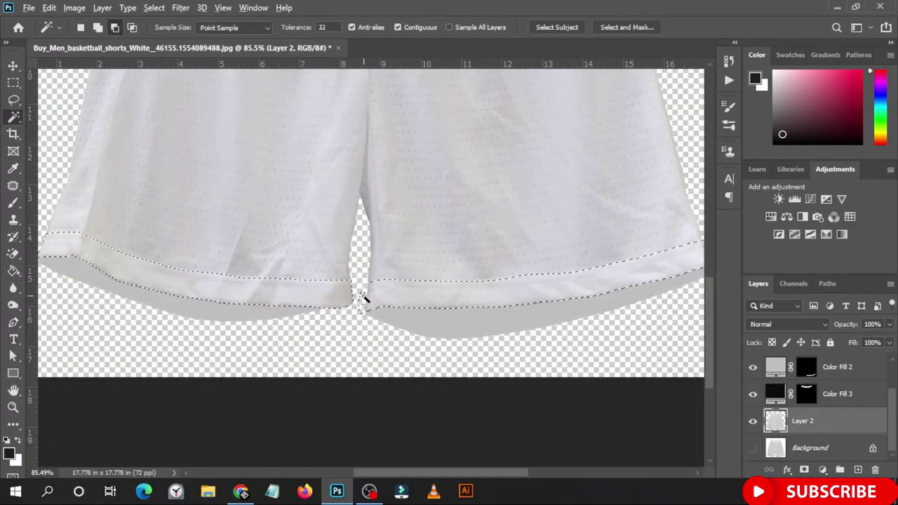
pyautogui.scroll(-3, 371, 294)
pyautogui.scroll(2, 588, 276)
pyautogui.scroll(3, 572, 274)
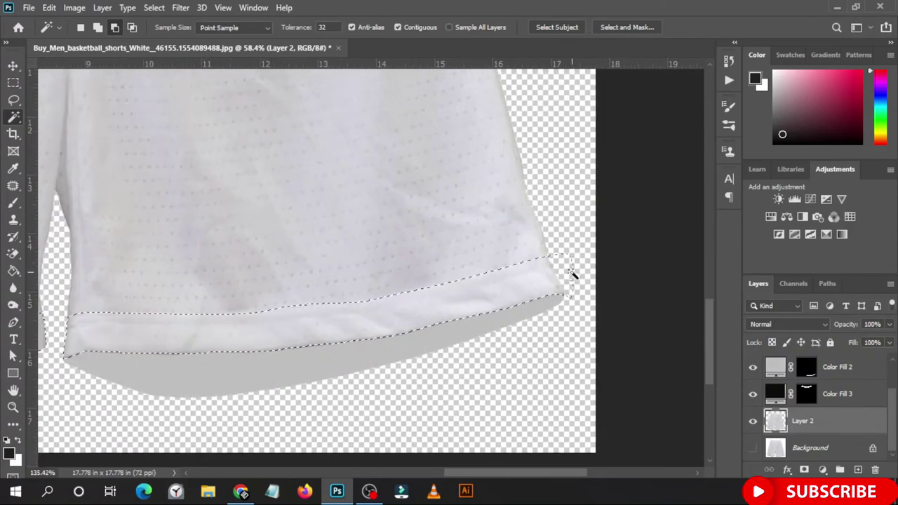
pyautogui.scroll(1, 572, 273)
pyautogui.scroll(-2, 570, 269)
pyautogui.scroll(-2, 590, 267)
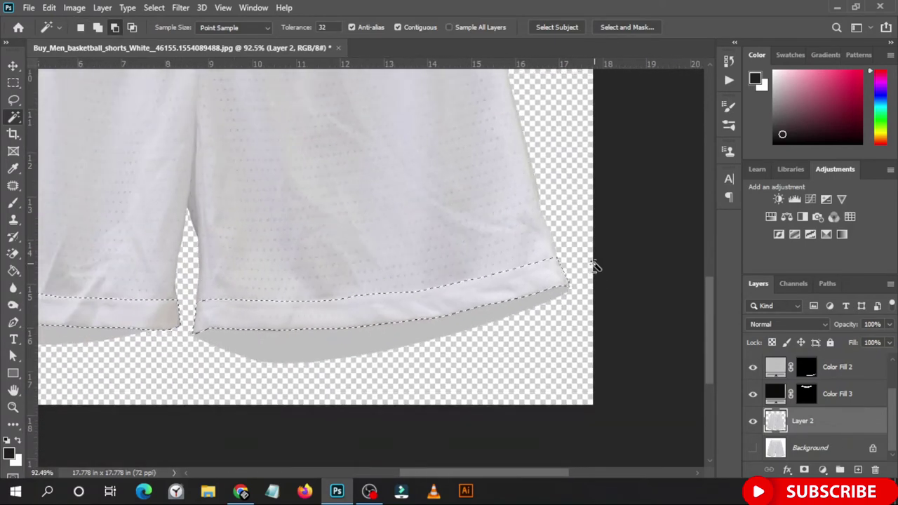
pyautogui.scroll(-2, 597, 267)
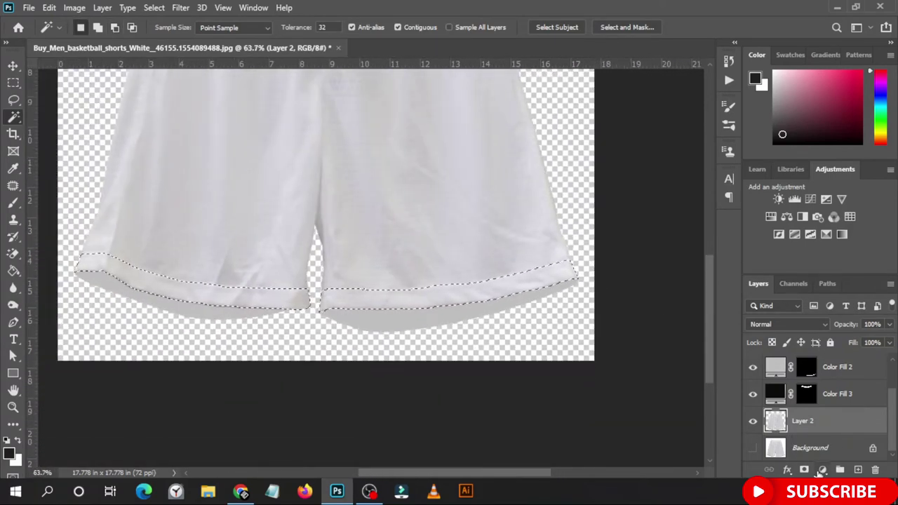
# Fill the hem selection with a Solid Color layer in dark 231f20
pyautogui.click(822, 470)
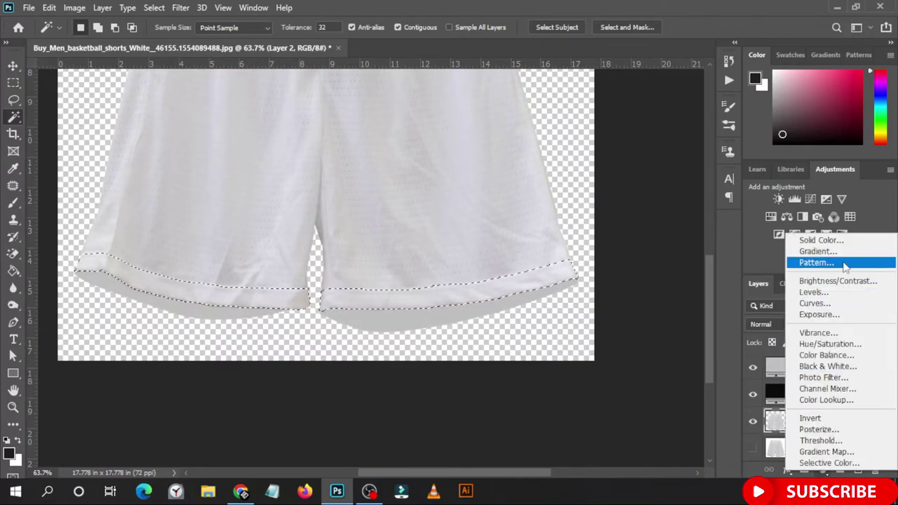
pyautogui.click(846, 240)
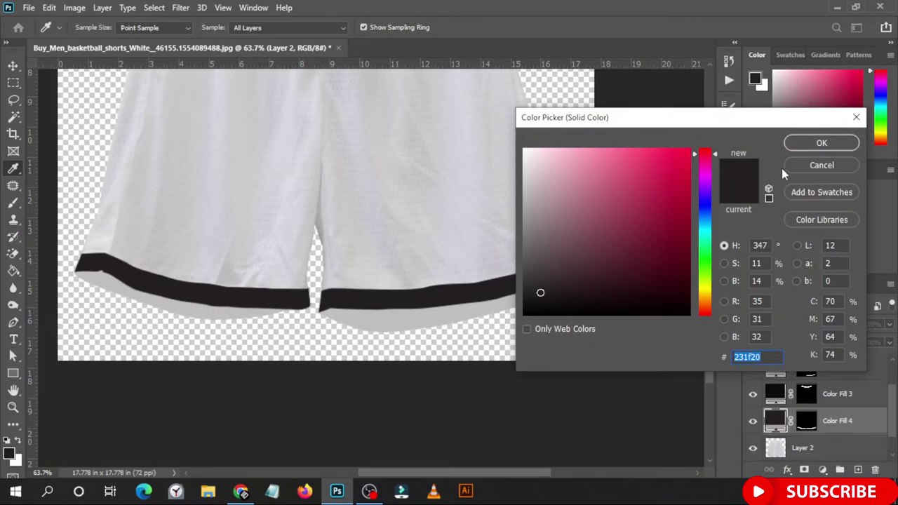
pyautogui.click(805, 145)
pyautogui.scroll(-2, 362, 296)
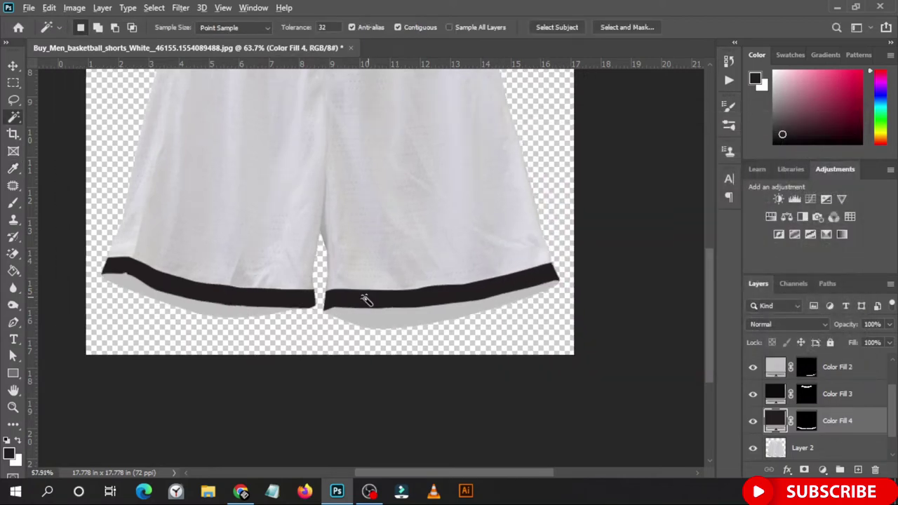
pyautogui.scroll(-2, 370, 298)
pyautogui.scroll(1, 374, 296)
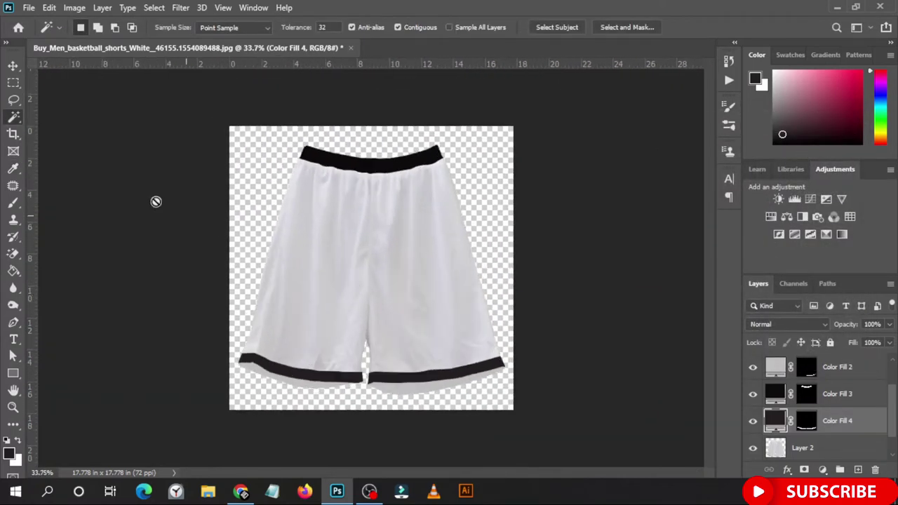
pyautogui.click(14, 65)
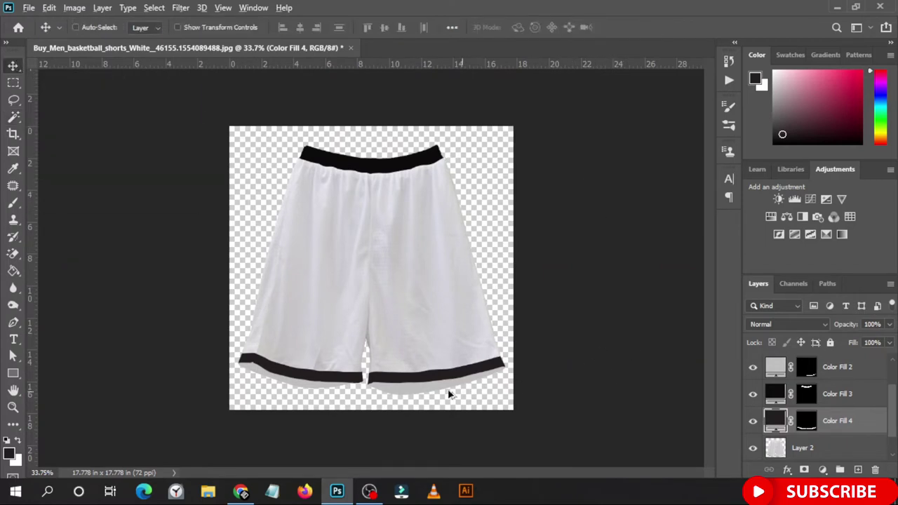
pyautogui.scroll(2, 449, 394)
pyautogui.scroll(2, 439, 390)
pyautogui.scroll(-1, 405, 418)
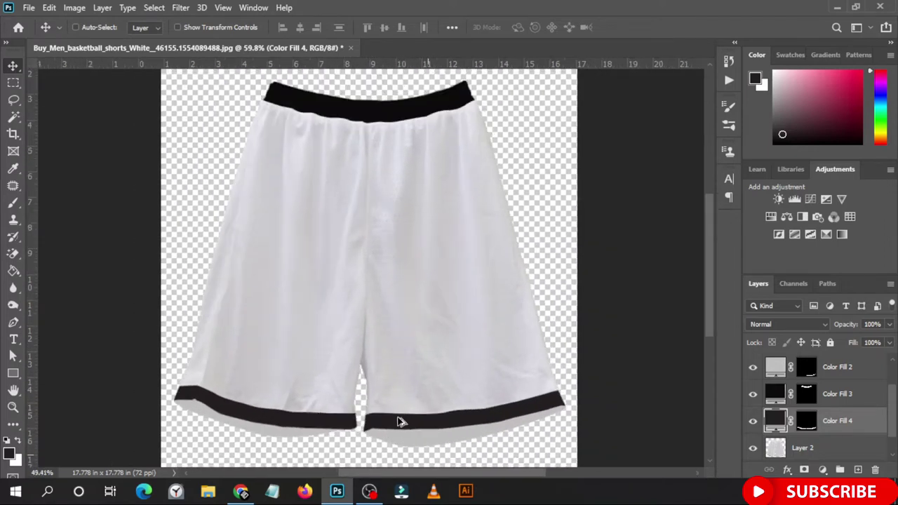
pyautogui.scroll(-1, 403, 421)
pyautogui.scroll(-1, 401, 421)
pyautogui.scroll(-1, 503, 428)
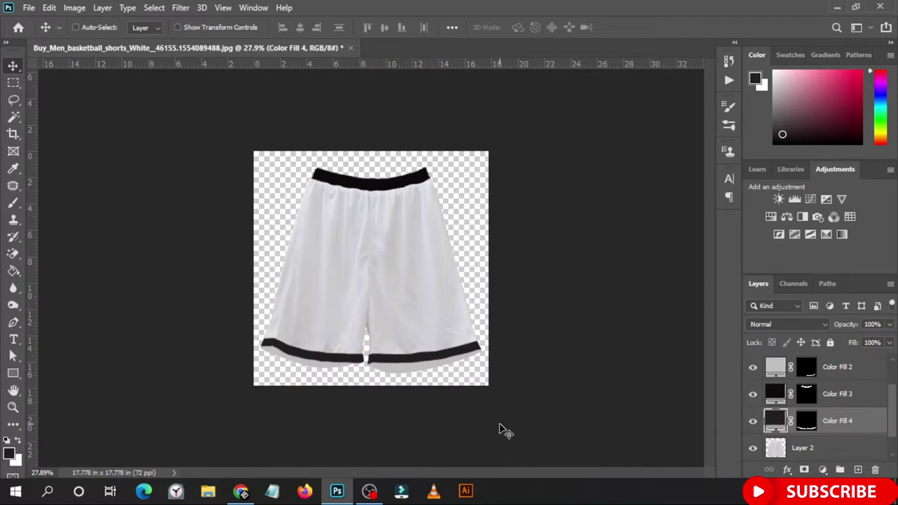
pyautogui.scroll(2, 503, 429)
pyautogui.scroll(-1, 503, 429)
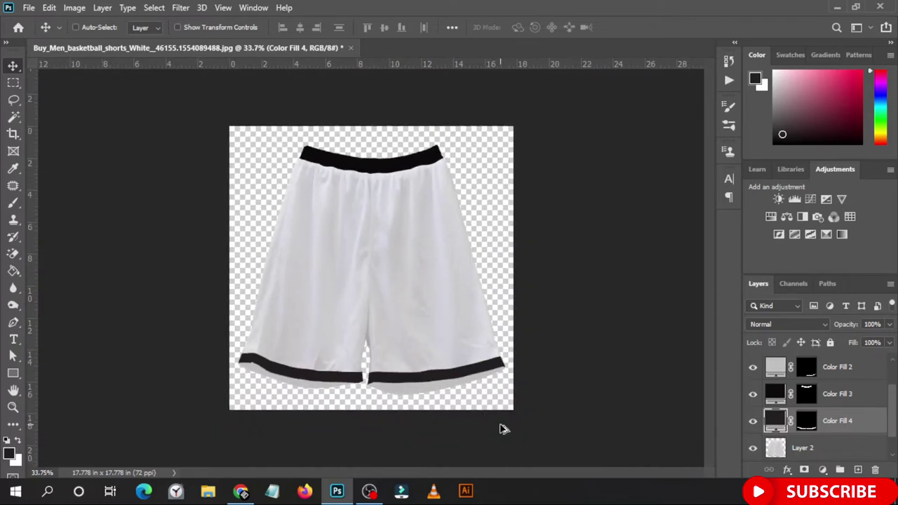
pyautogui.scroll(-1, 828, 440)
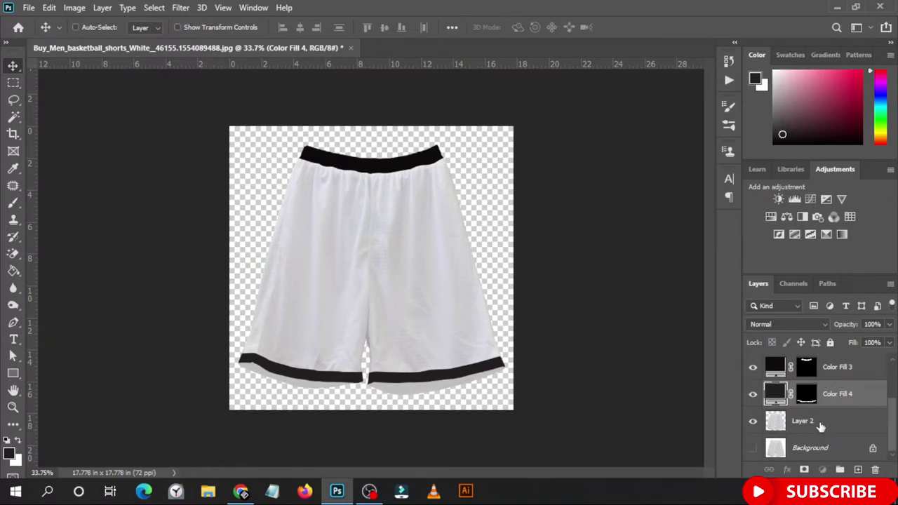
# Load Layer 2's shorts outline as a selection and fill it with a mid-grey Solid Color layer
pyautogui.click(821, 427)
pyautogui.press('ctrl')
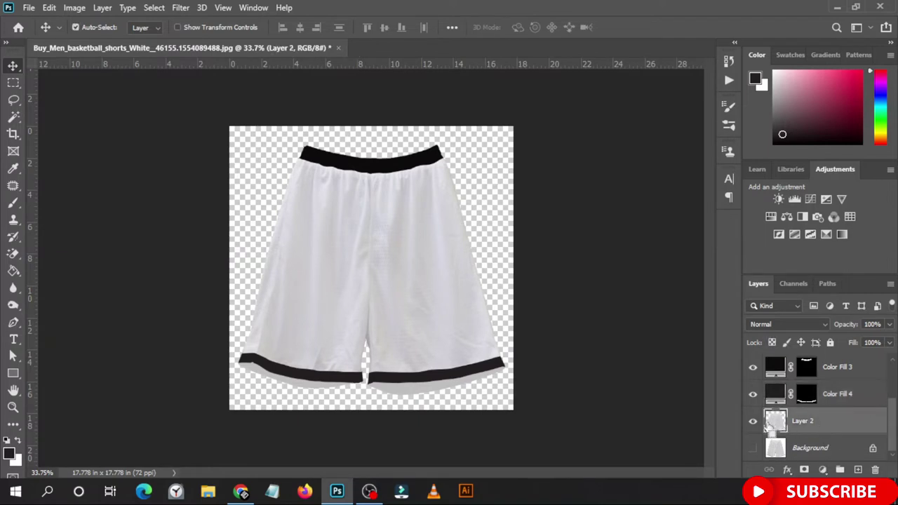
pyautogui.keyDown('ctrl'); pyautogui.click(770, 425); pyautogui.keyUp('ctrl')
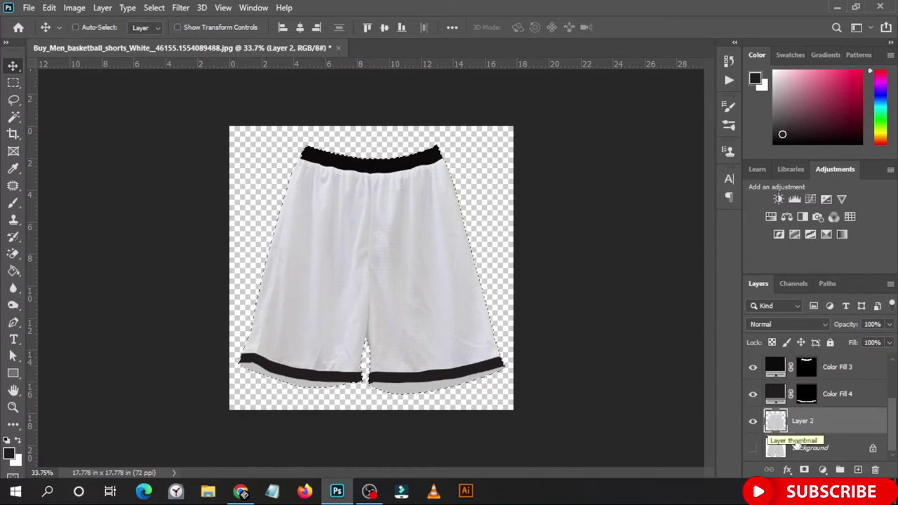
pyautogui.click(823, 468)
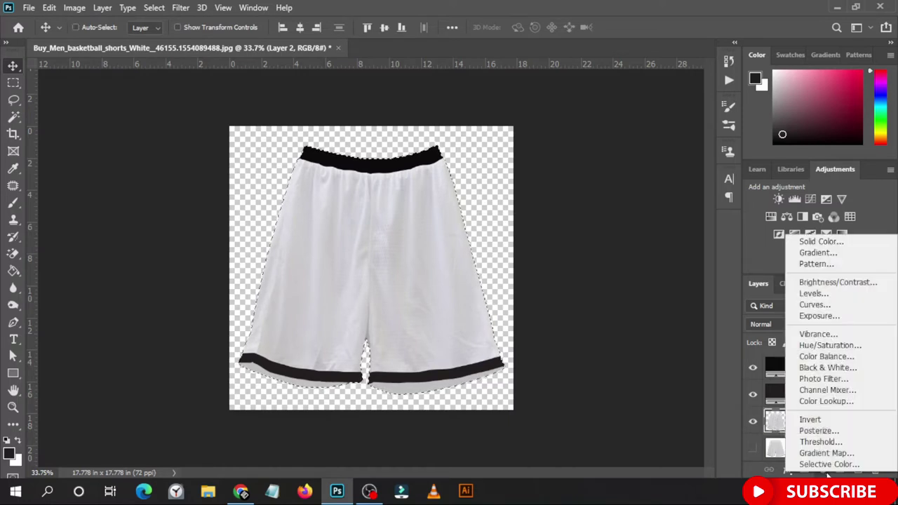
pyautogui.click(835, 246)
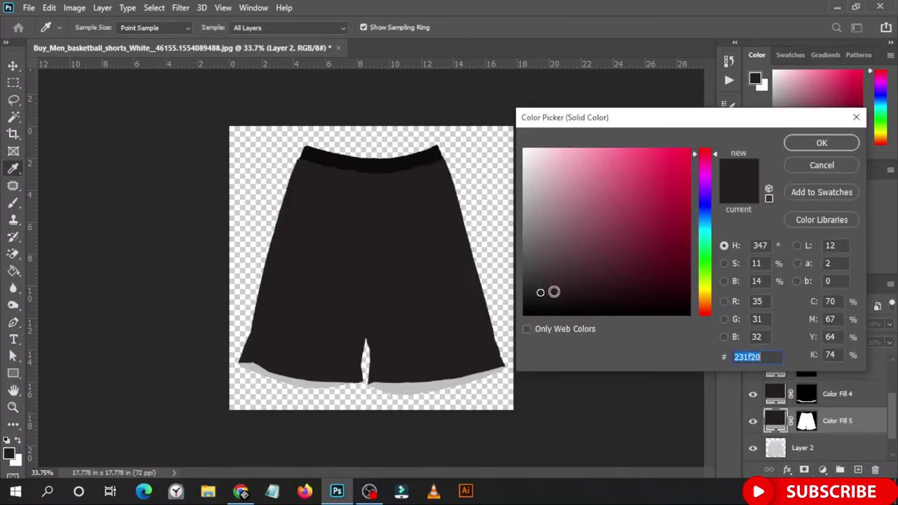
pyautogui.moveTo(487, 254); pyautogui.dragTo(435, 214)
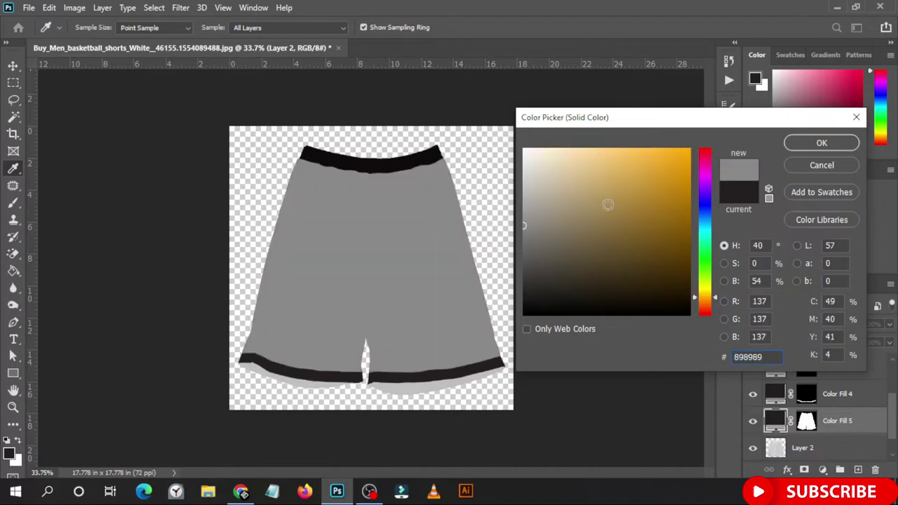
pyautogui.click(811, 144)
pyautogui.press('v')
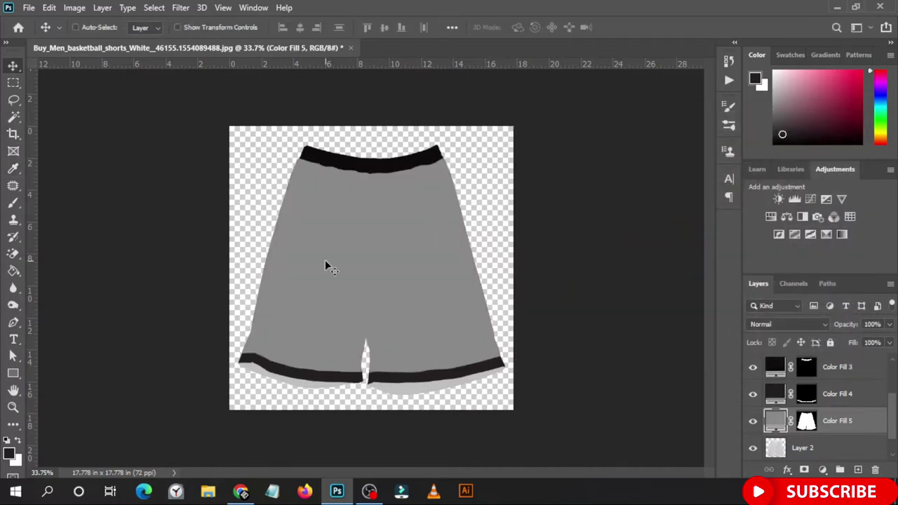
# Hide the grey Color Fill 5 and show the white shorts photo in Layer 2
pyautogui.scroll(3, 776, 404)
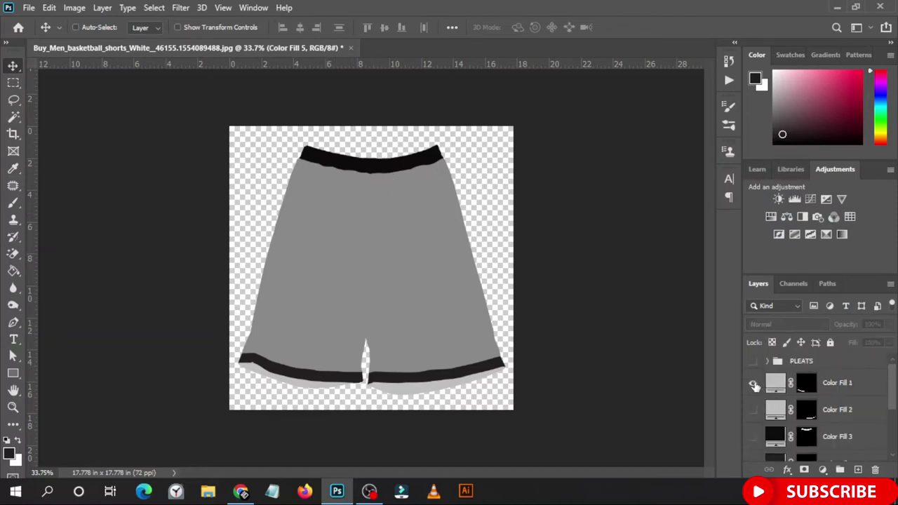
pyautogui.keyDown('alt'); pyautogui.click(753, 383); pyautogui.keyUp('alt')
pyautogui.keyDown('alt'); pyautogui.click(753, 383); pyautogui.keyUp('alt')
pyautogui.scroll(-1, 767, 419)
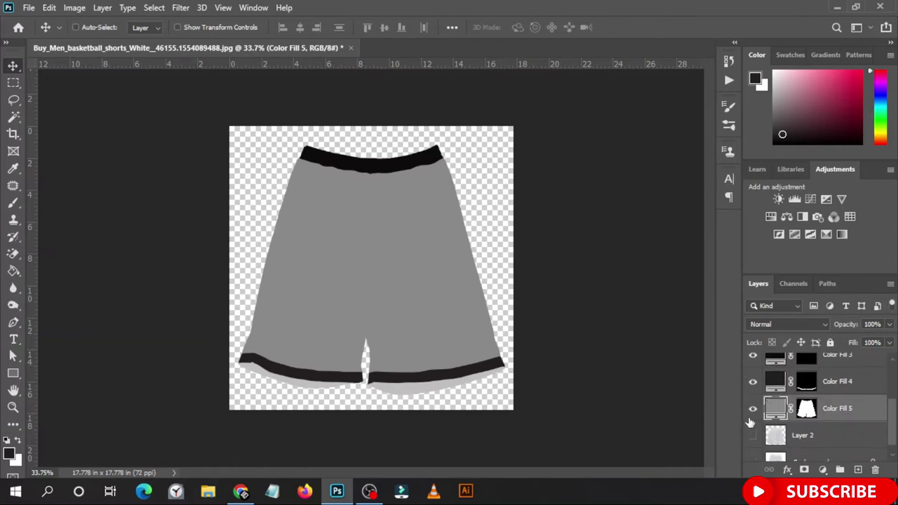
pyautogui.click(753, 408)
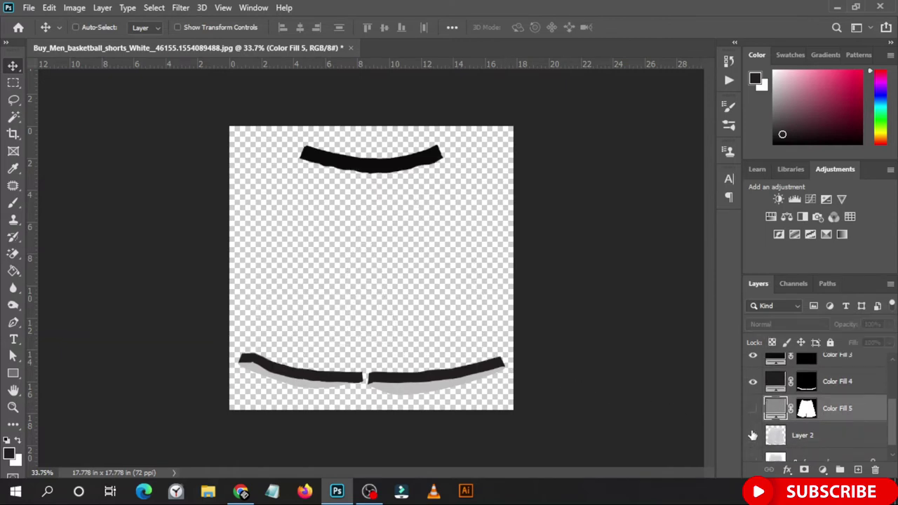
pyautogui.click(753, 436)
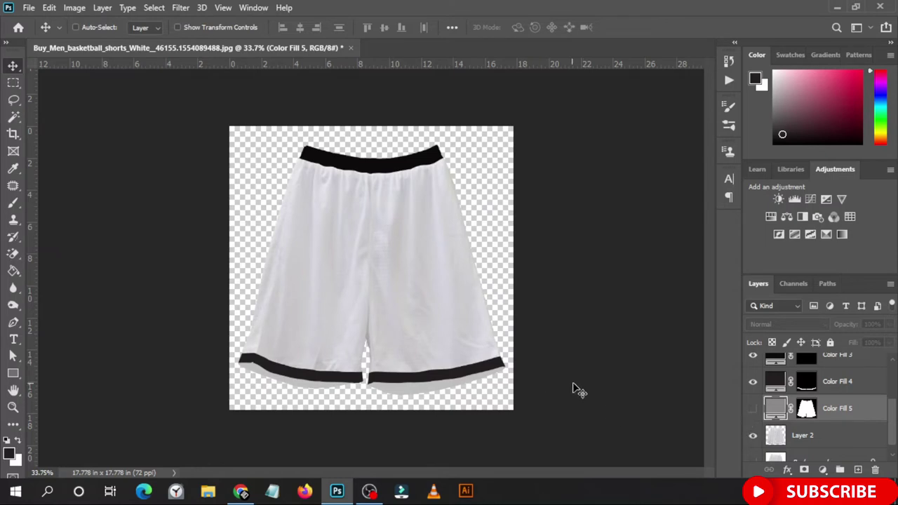
# Draw a dark rectangle covering the whole canvas and put it into Warp transform
pyautogui.click(13, 374)
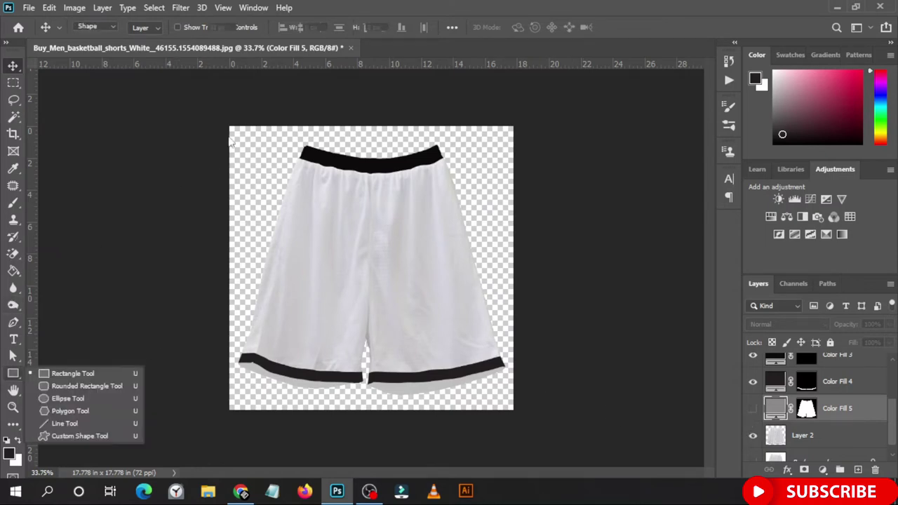
pyautogui.moveTo(233, 132)
pyautogui.mouseDown()
pyautogui.moveTo(488, 405)
pyautogui.moveTo(511, 406)
pyautogui.mouseUp()
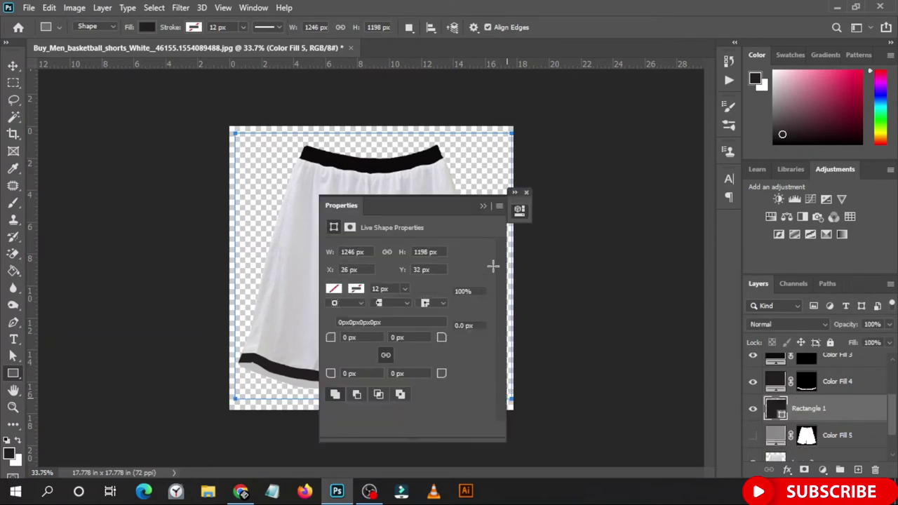
pyautogui.click(526, 191)
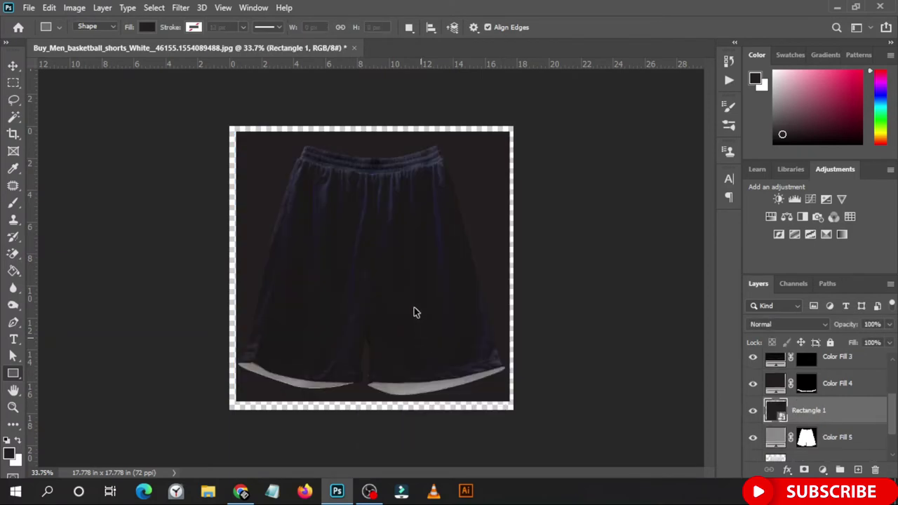
pyautogui.hotkey('ctrl', 't')
pyautogui.rightClick(375, 276)
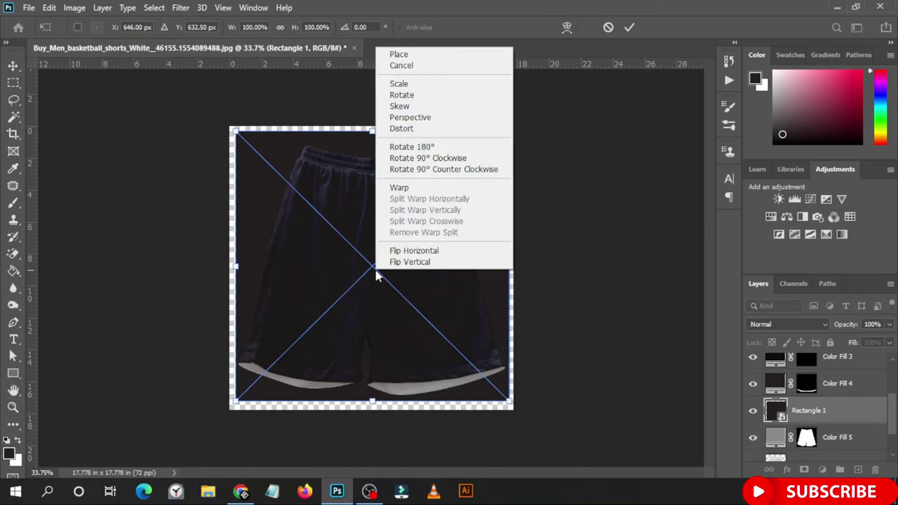
pyautogui.click(417, 186)
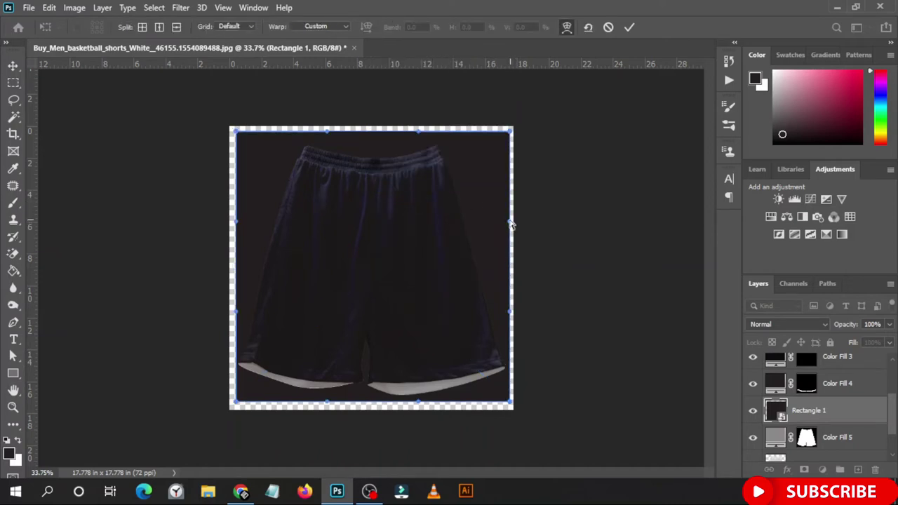
# Warp the rectangle's corners and edges in to the shorts' waistband and leg hems
pyautogui.moveTo(511, 223)
pyautogui.mouseDown()
pyautogui.moveTo(477, 208)
pyautogui.moveTo(464, 224)
pyautogui.mouseUp()
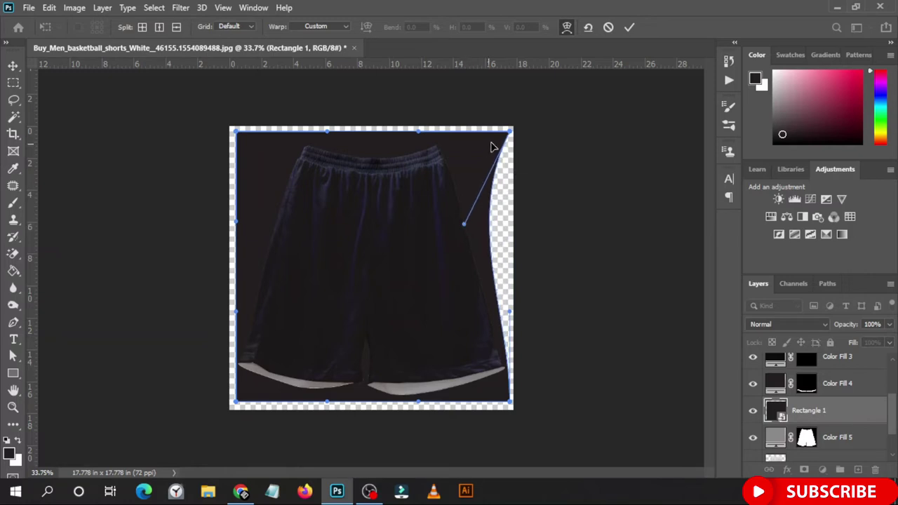
pyautogui.moveTo(510, 131); pyautogui.dragTo(447, 140)
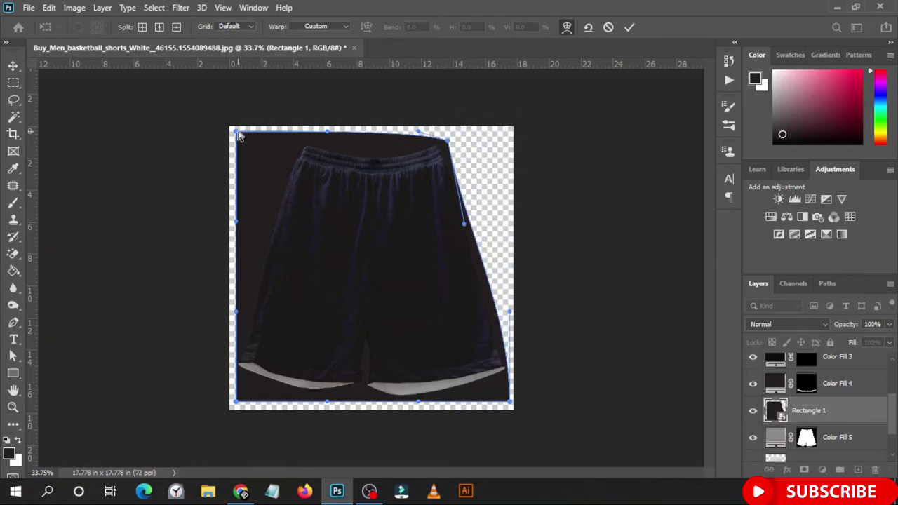
pyautogui.moveTo(238, 134); pyautogui.dragTo(291, 143)
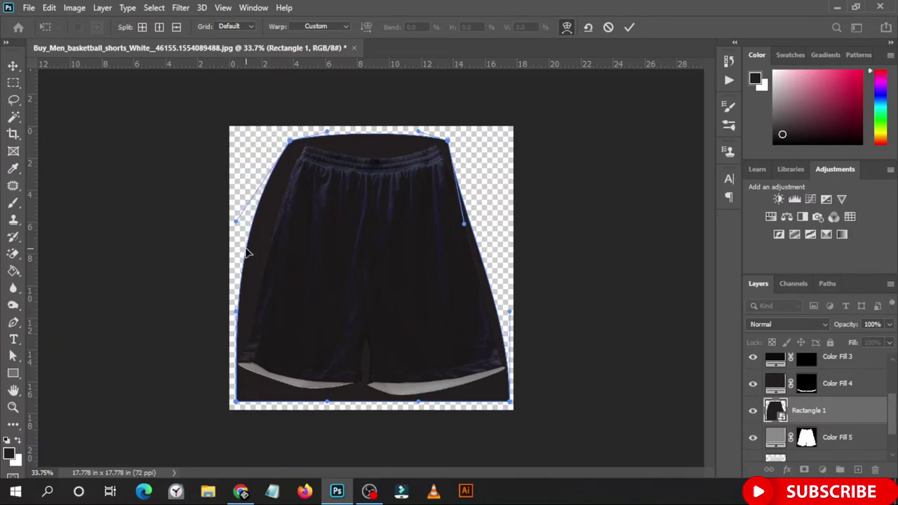
pyautogui.moveTo(249, 247); pyautogui.dragTo(266, 248)
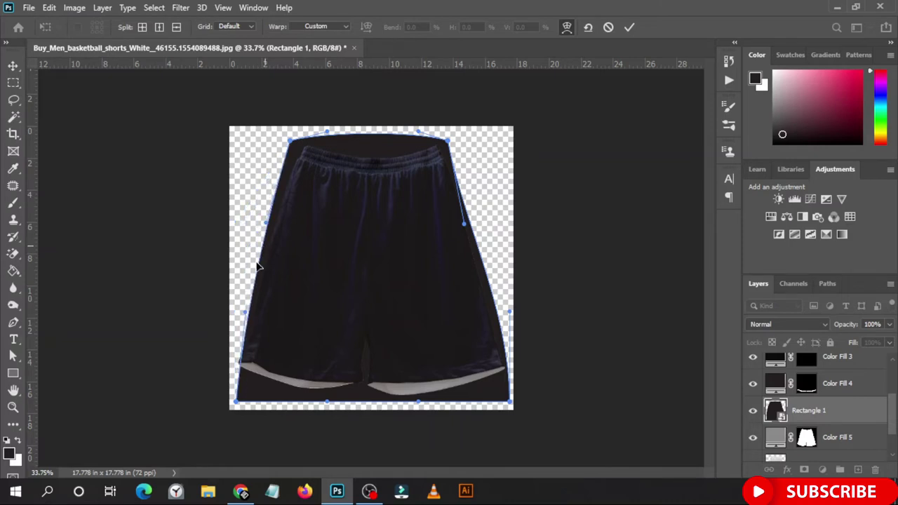
pyautogui.moveTo(235, 402); pyautogui.dragTo(235, 365)
pyautogui.moveTo(283, 386); pyautogui.dragTo(280, 401)
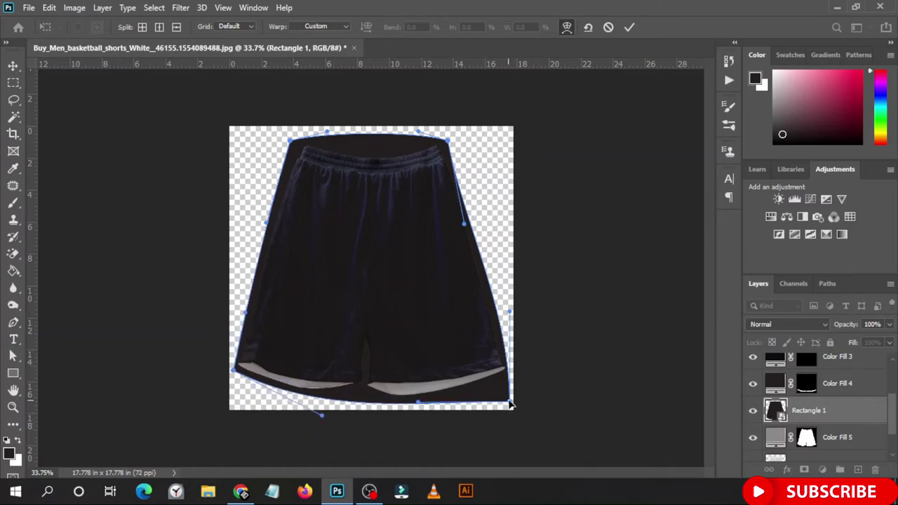
pyautogui.moveTo(510, 405); pyautogui.dragTo(508, 379)
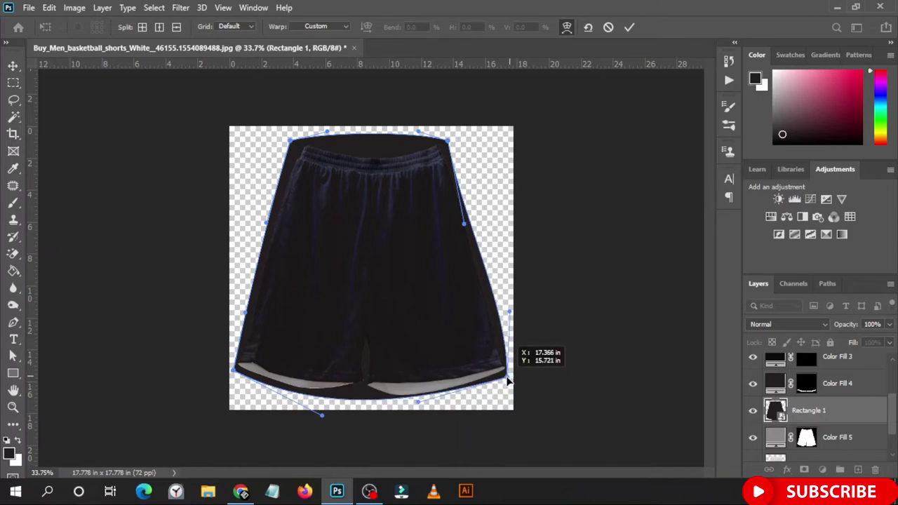
pyautogui.moveTo(419, 405); pyautogui.dragTo(410, 410)
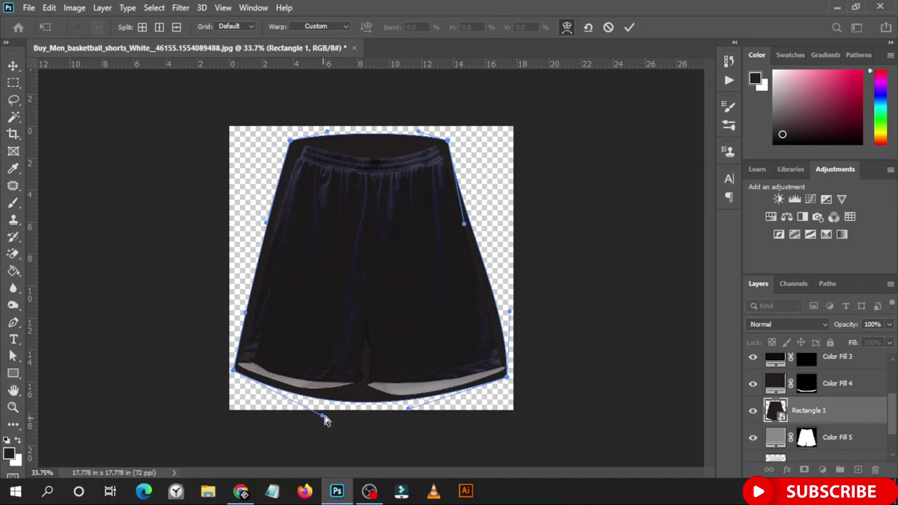
pyautogui.moveTo(325, 416); pyautogui.dragTo(335, 413)
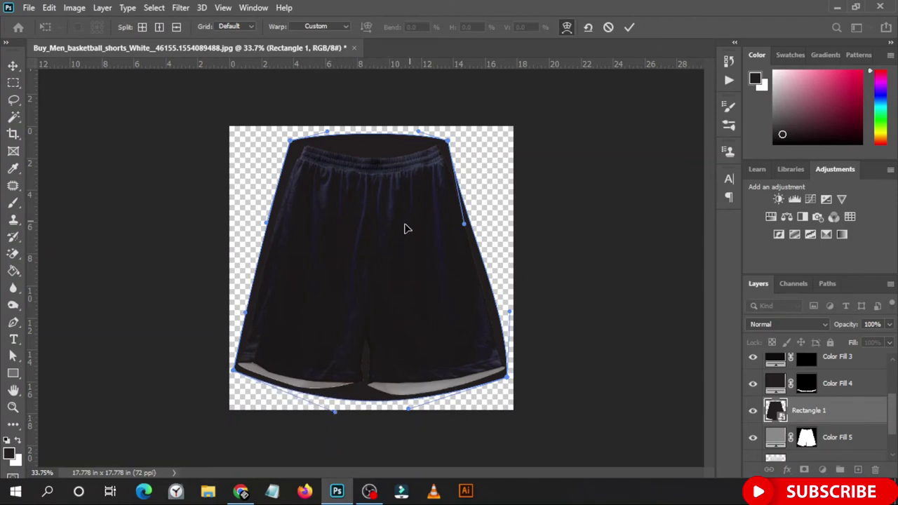
# Fine-tune the warp along the right side, waistband and hem, then zoom out
pyautogui.moveTo(494, 309); pyautogui.dragTo(488, 304)
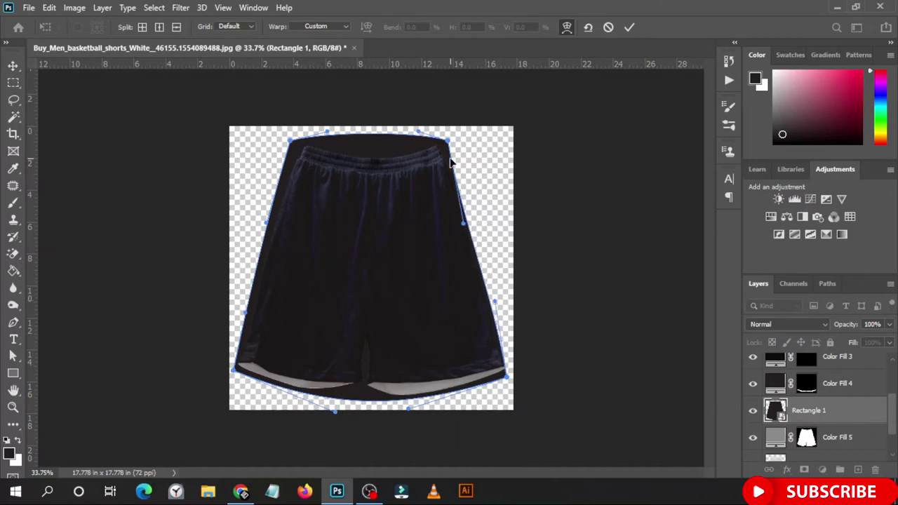
pyautogui.moveTo(372, 139); pyautogui.dragTo(379, 161)
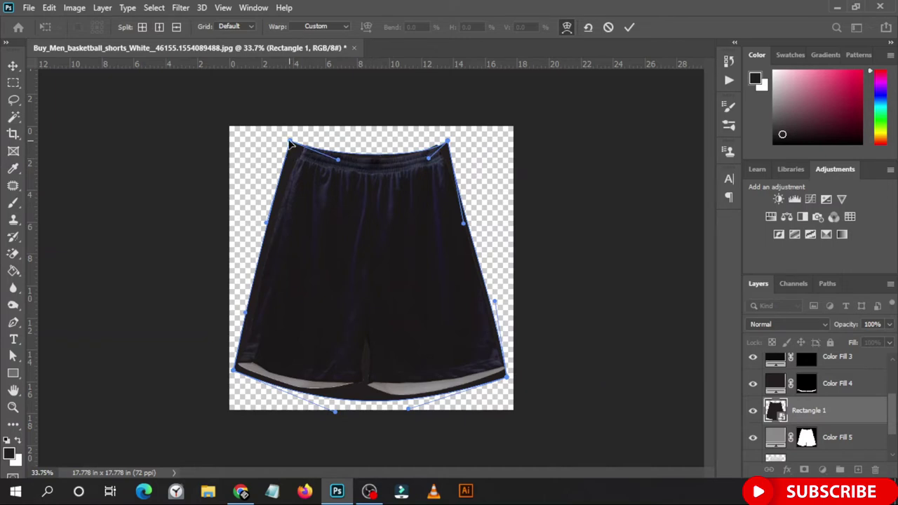
pyautogui.moveTo(291, 142); pyautogui.dragTo(301, 142)
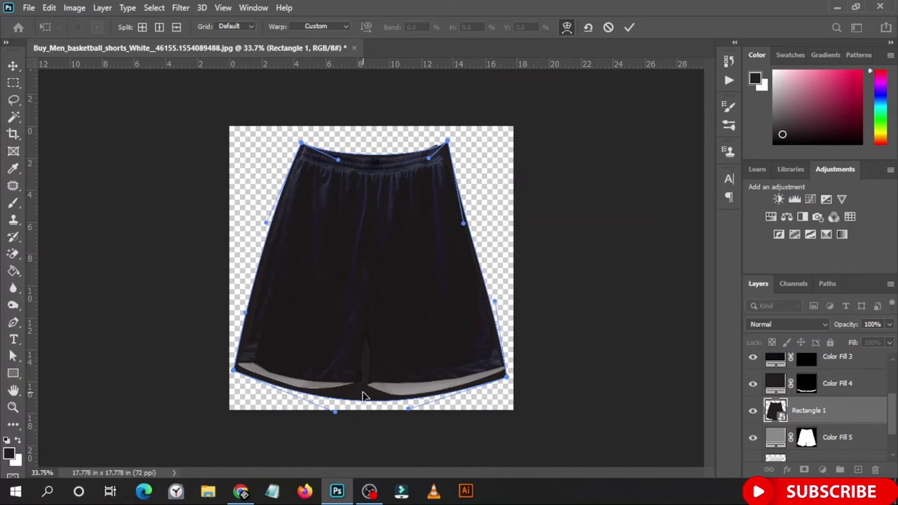
pyautogui.moveTo(362, 400); pyautogui.dragTo(362, 397)
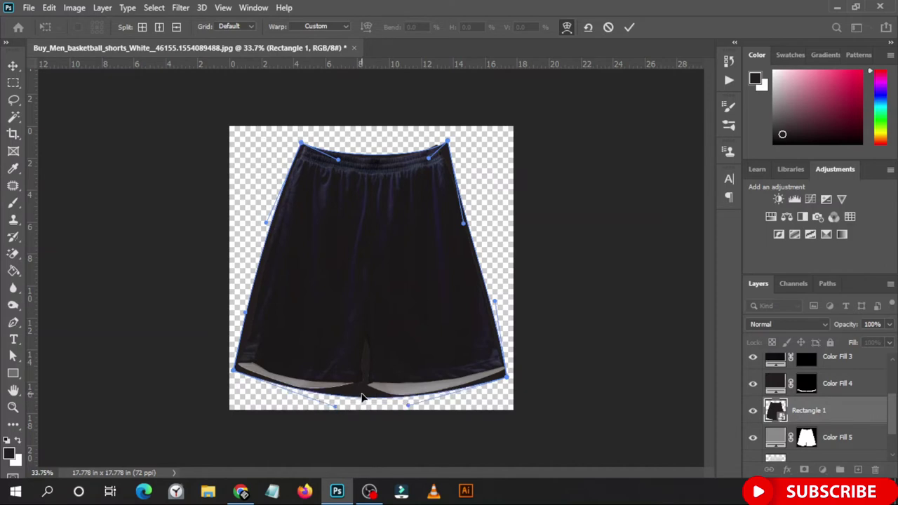
pyautogui.moveTo(234, 373); pyautogui.dragTo(235, 368)
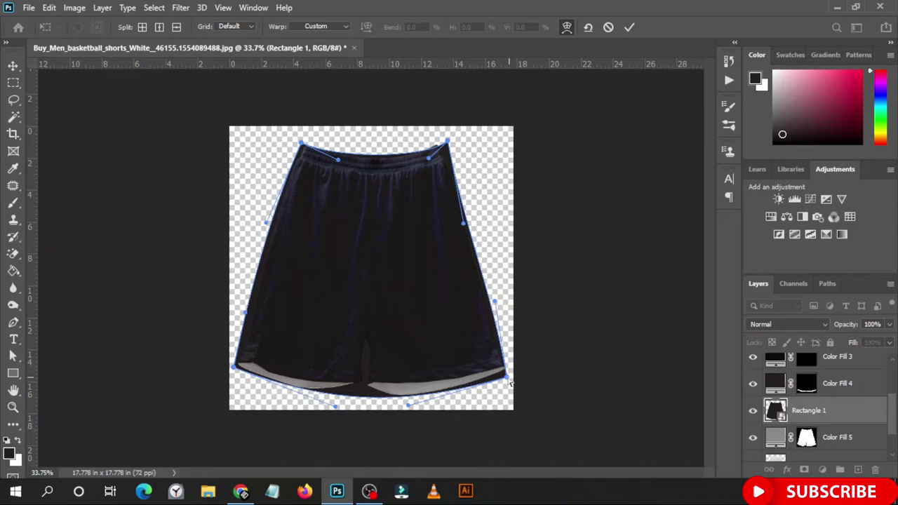
pyautogui.moveTo(509, 382); pyautogui.dragTo(509, 379)
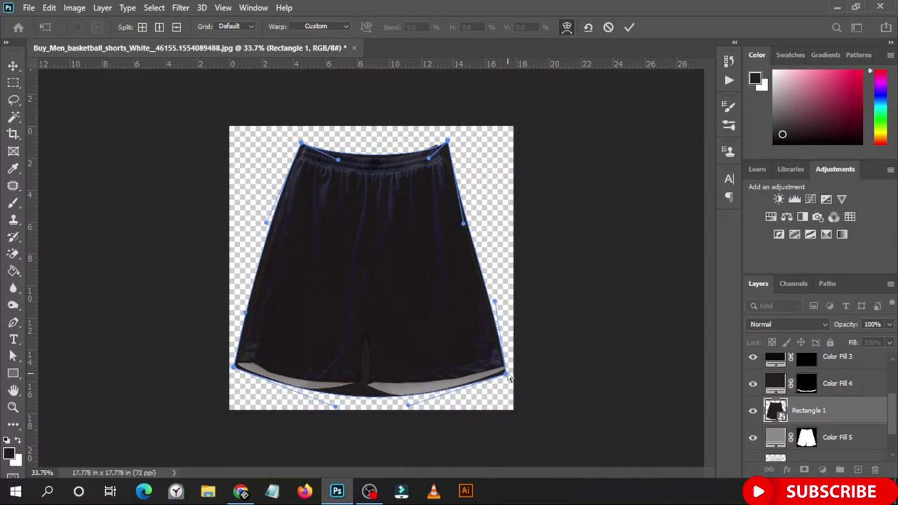
pyautogui.hotkey('ctrl', '-')
pyautogui.hotkey('alt', 'space')
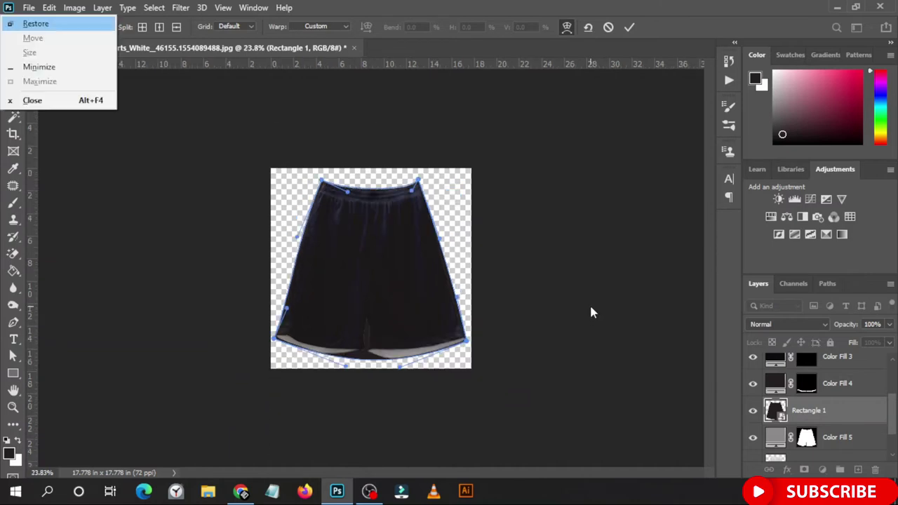
pyautogui.press('Escape')
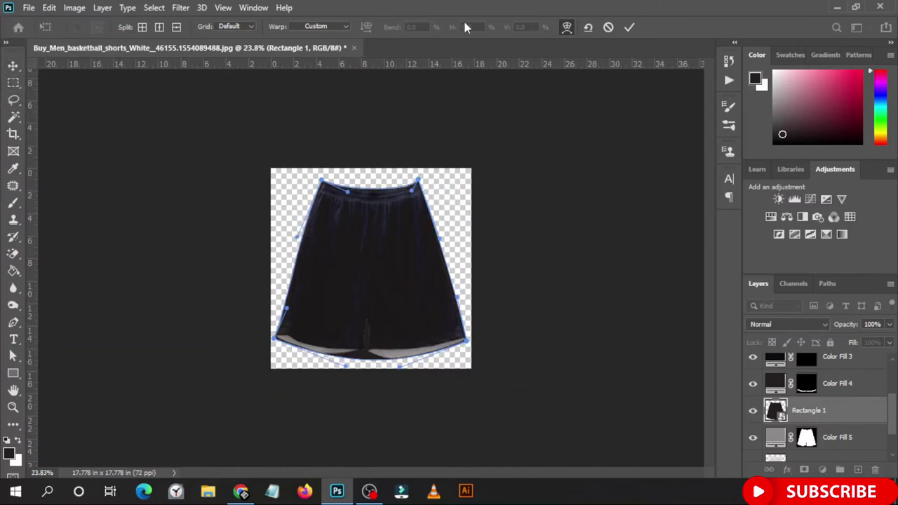
# Commit the warp and clip the dark rectangle shape to the shorts fill
pyautogui.click(629, 27)
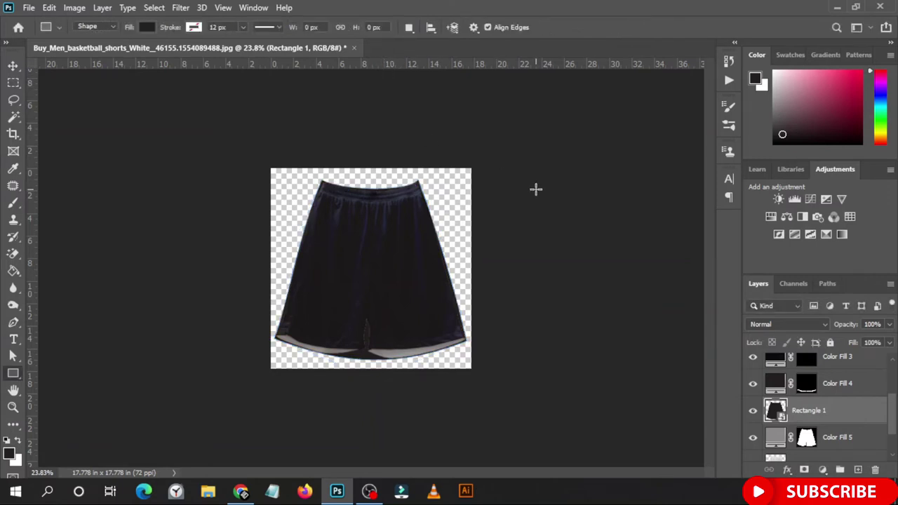
pyautogui.click(13, 66)
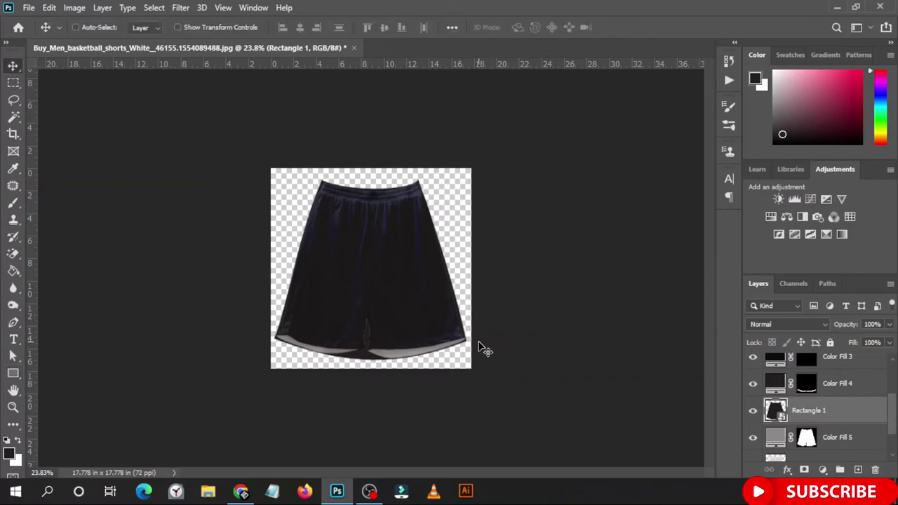
pyautogui.moveTo(840, 414); pyautogui.dragTo(800, 422)
pyautogui.keyDown('alt'); pyautogui.click(800, 422); pyautogui.keyUp('alt')
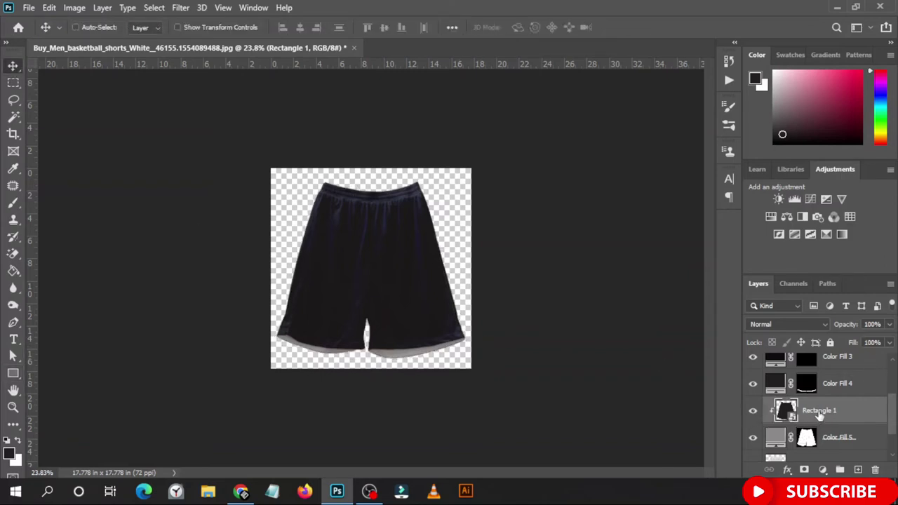
# Rename the clipped layer to 'Design', then switch to Firefox
pyautogui.doubleClick(820, 411)
pyautogui.click(819, 413)
pyautogui.press('BackSpace')
pyautogui.press('BackSpace')
pyautogui.press('BackSpace')
pyautogui.press('BackSpace')
pyautogui.press('BackSpace')
pyautogui.press('BackSpace')
pyautogui.press('Return')
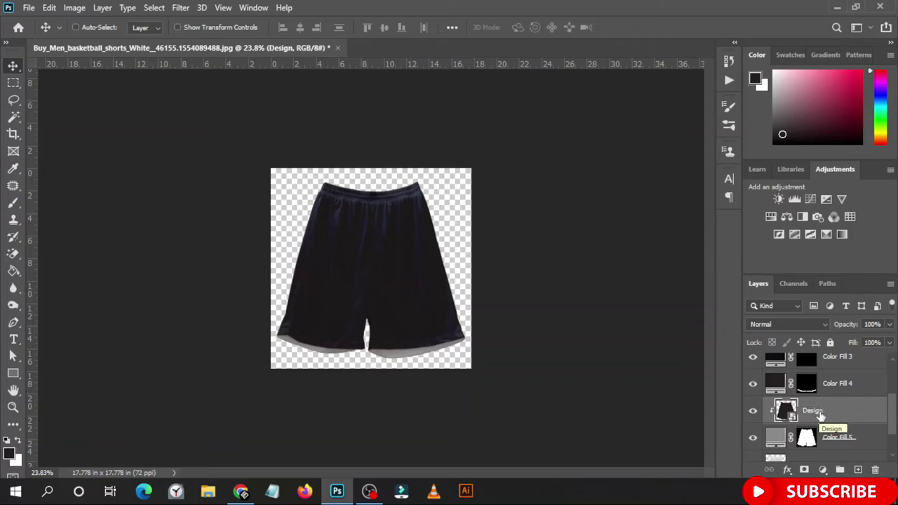
pyautogui.scroll(-2, 821, 417)
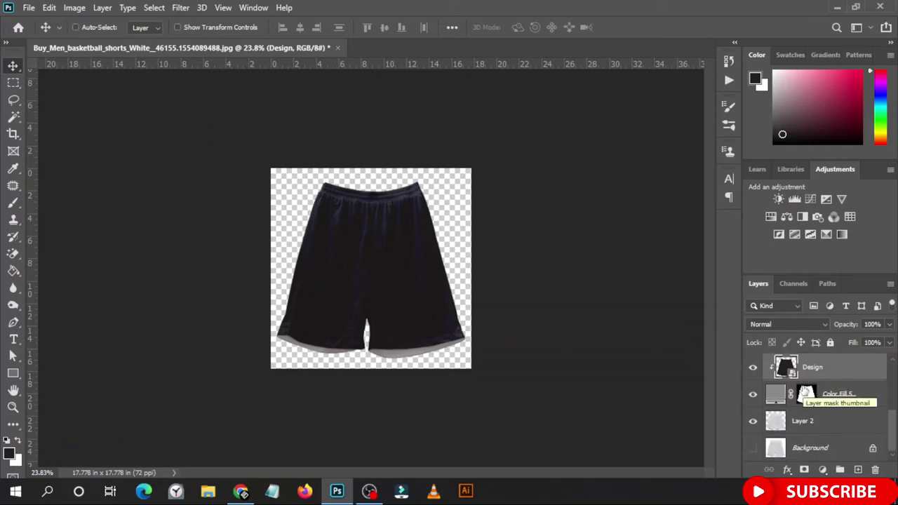
pyautogui.scroll(2, 821, 425)
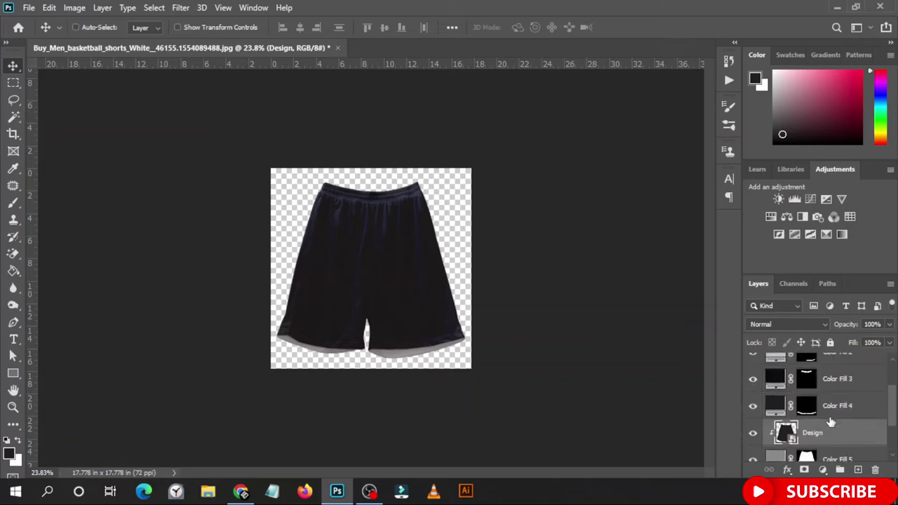
pyautogui.scroll(2, 821, 424)
pyautogui.scroll(2, 832, 421)
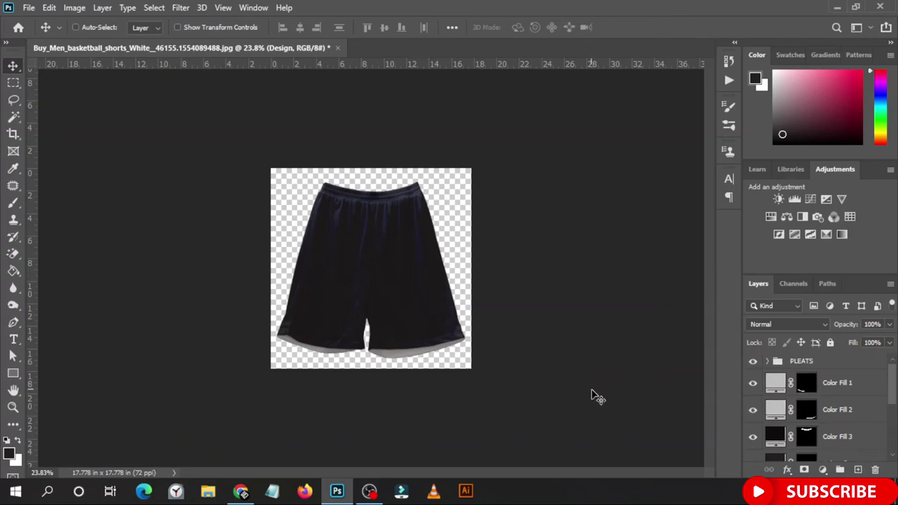
pyautogui.click(305, 491)
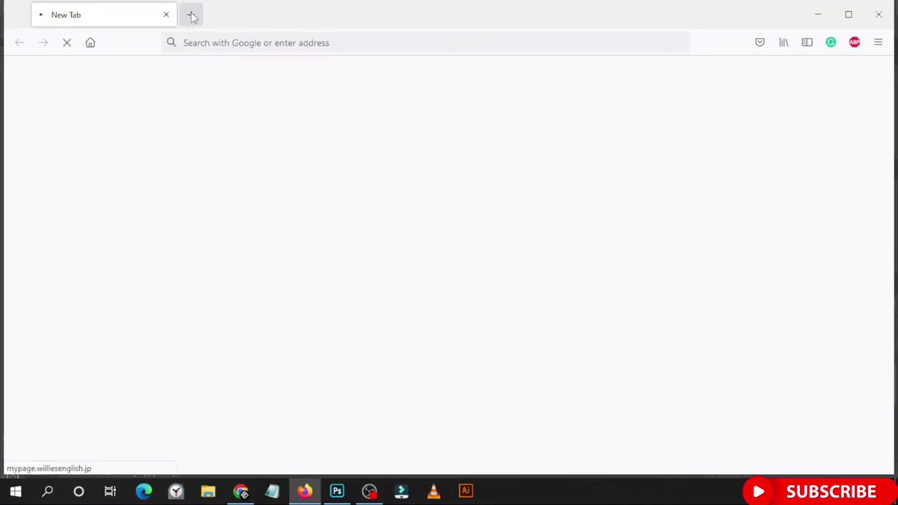
# Search Google for 'neon background pattern' in a fresh tab and look over the results
pyautogui.click(192, 16)
pyautogui.click(165, 15)
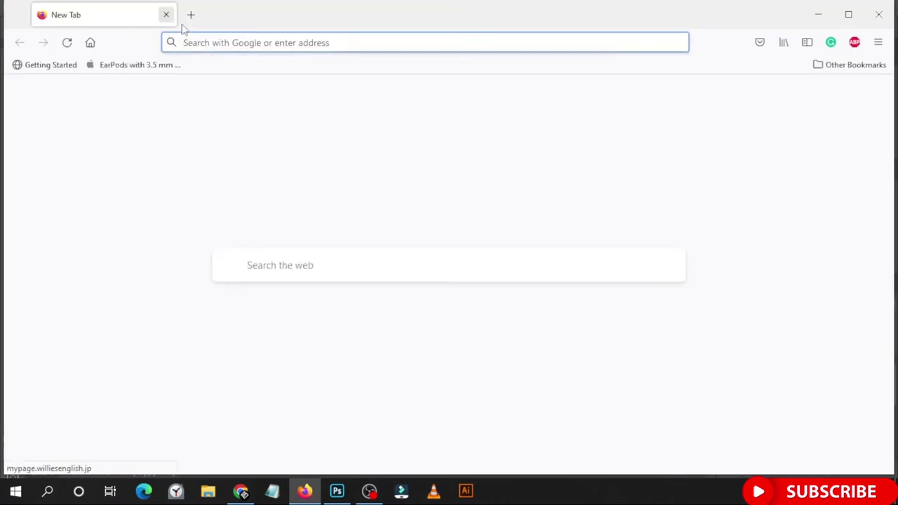
pyautogui.click(294, 273)
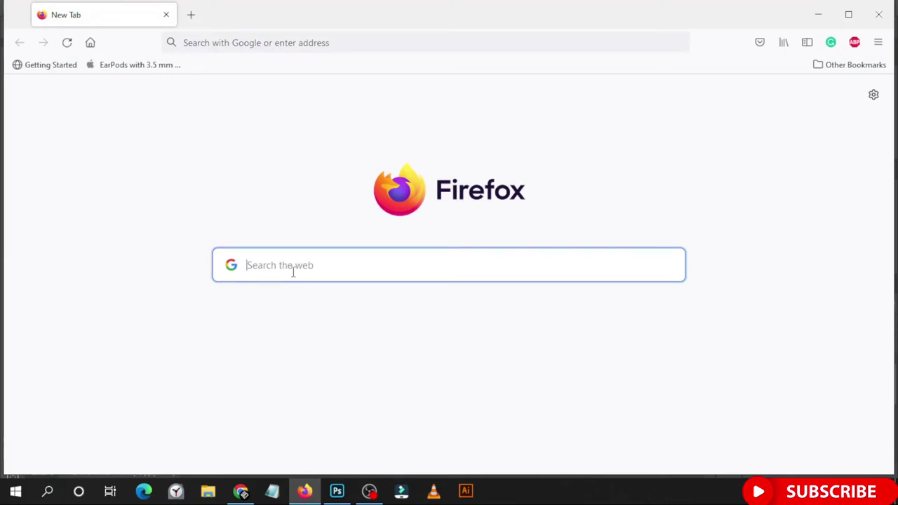
pyautogui.write('neon')
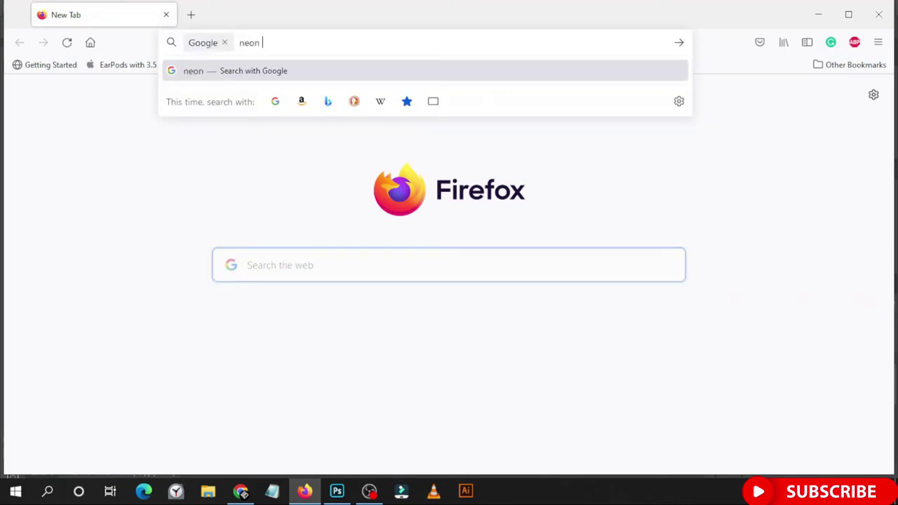
pyautogui.write(' bac')
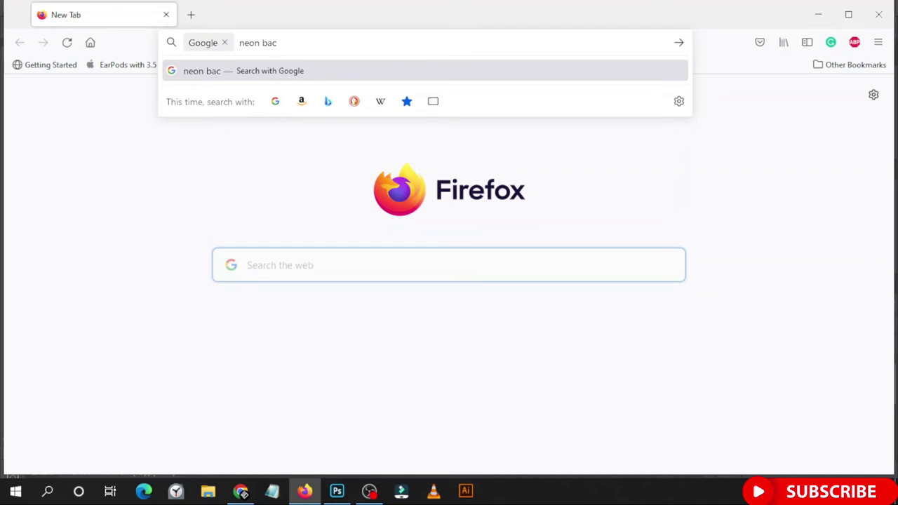
pyautogui.write('kgroun')
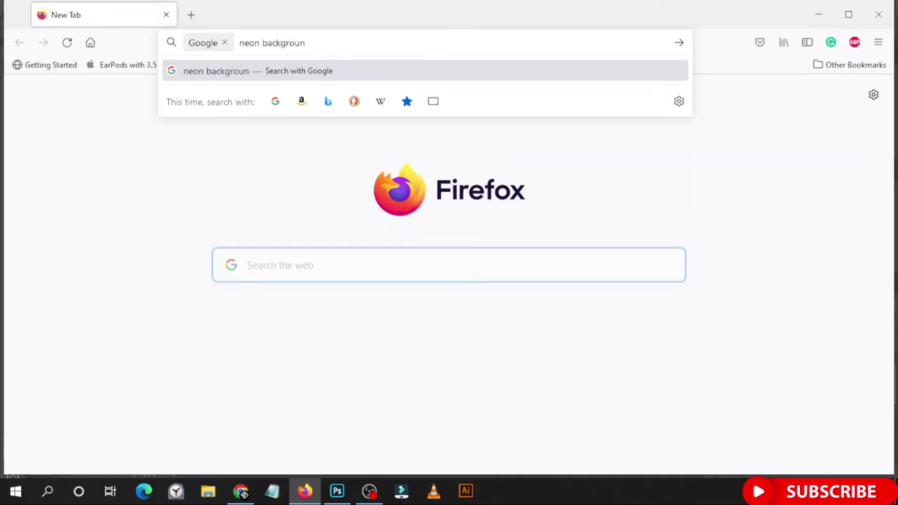
pyautogui.write('d pat')
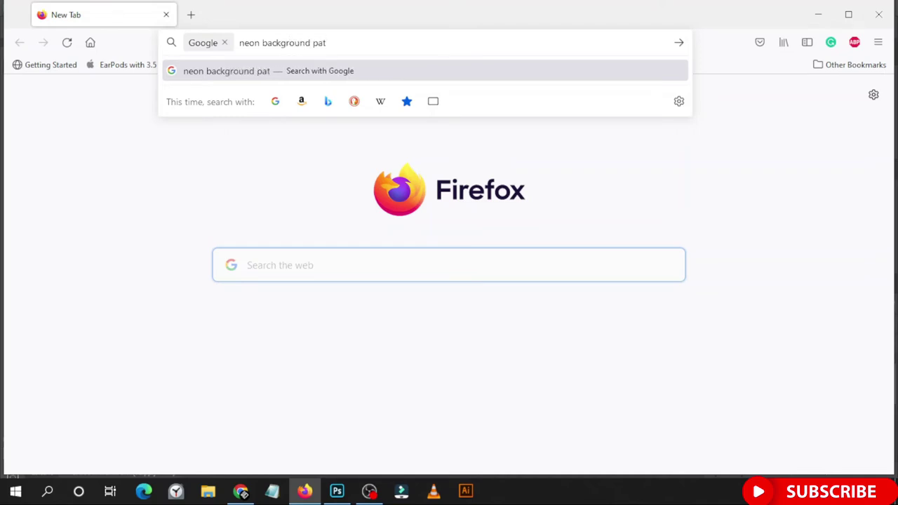
pyautogui.write('tern')
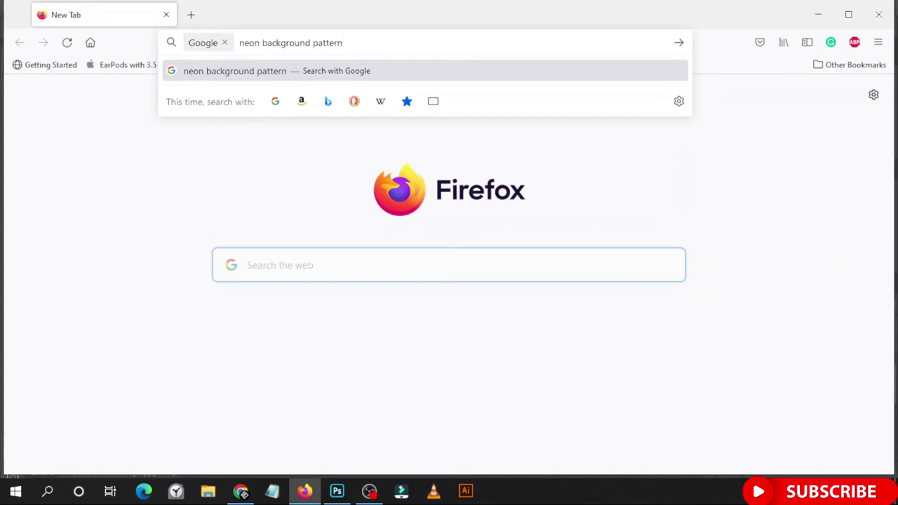
pyautogui.press('Return')
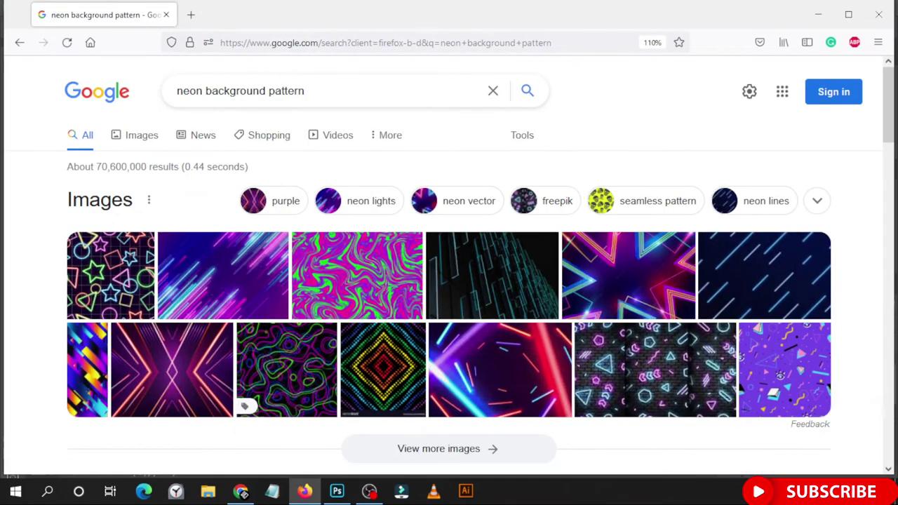
pyautogui.scroll(-5, 429, 310)
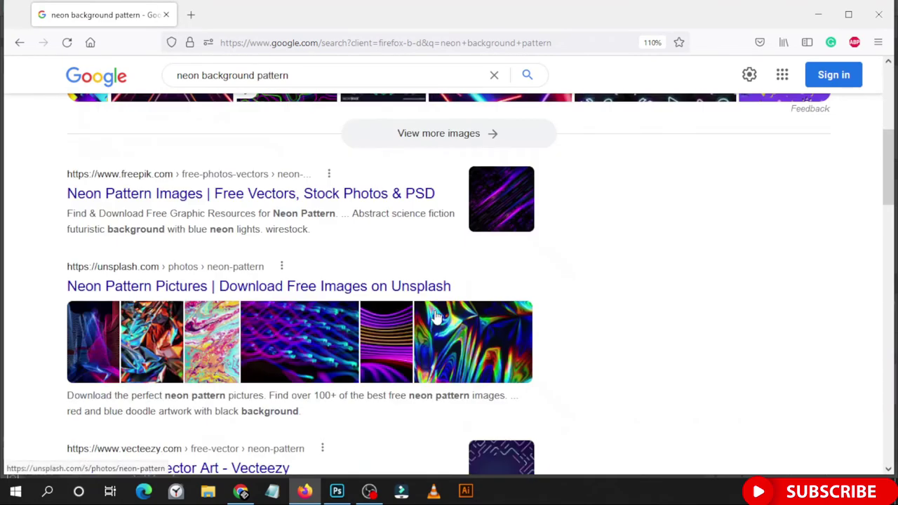
pyautogui.scroll(-3, 287, 270)
pyautogui.scroll(-3, 295, 275)
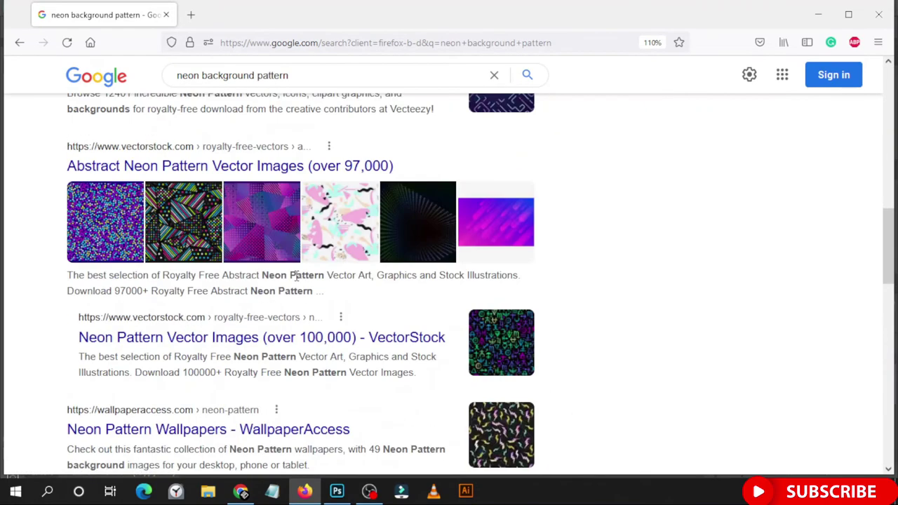
pyautogui.scroll(-2, 296, 276)
pyautogui.scroll(5, 287, 280)
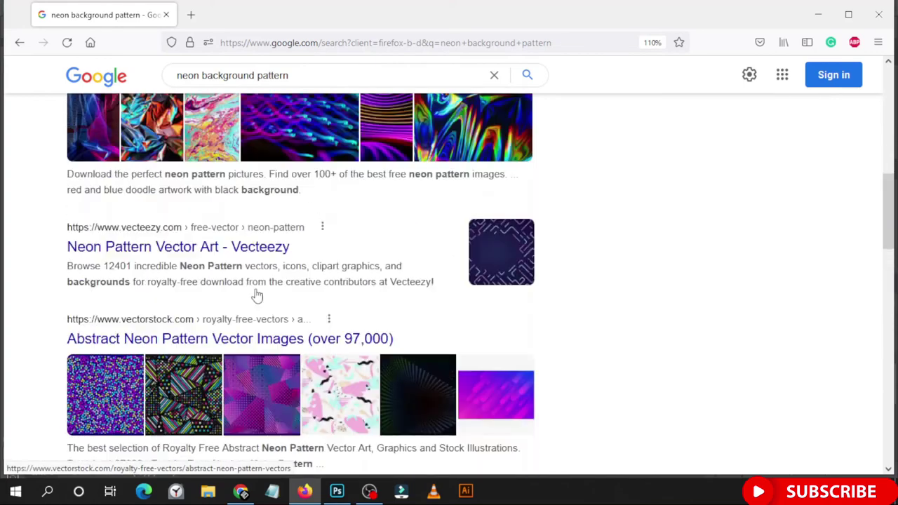
pyautogui.scroll(4, 255, 295)
pyautogui.scroll(3, 231, 281)
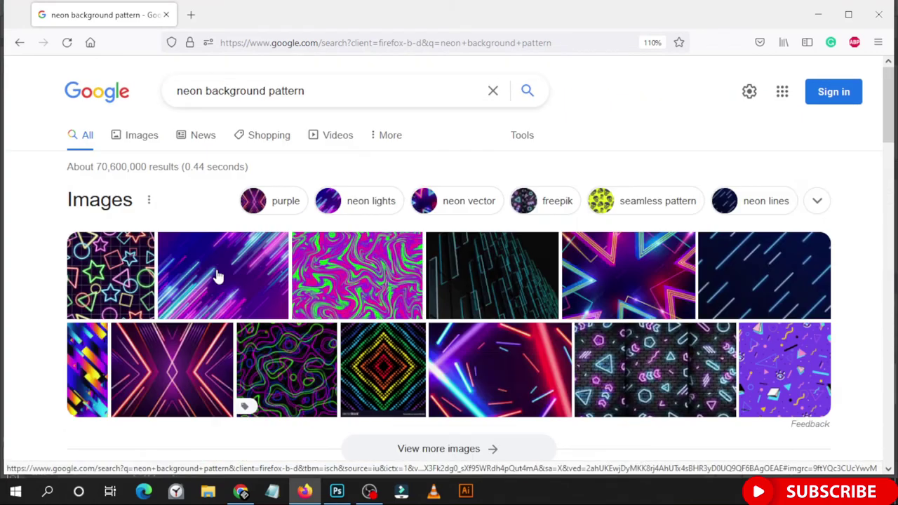
# Switch to Google Images and preview the neon blue hexagon surface result
pyautogui.click(136, 140)
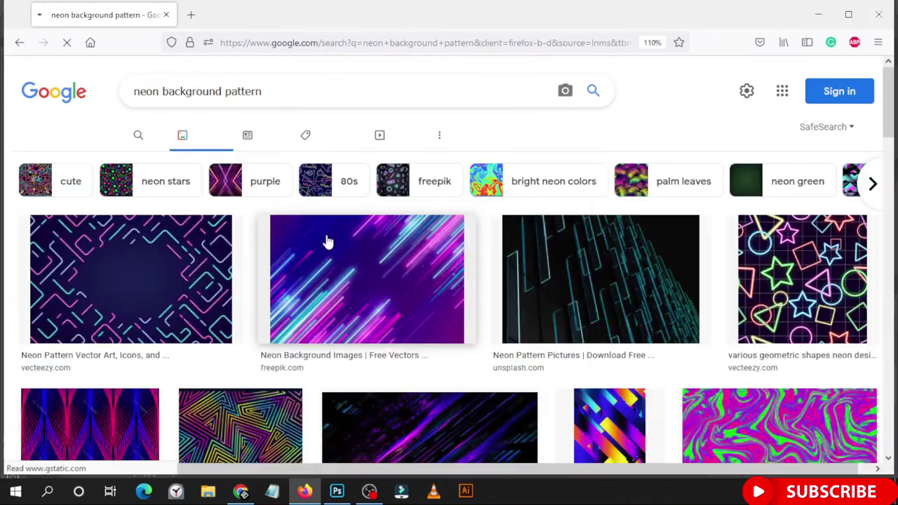
pyautogui.scroll(-3, 411, 257)
pyautogui.scroll(-4, 412, 260)
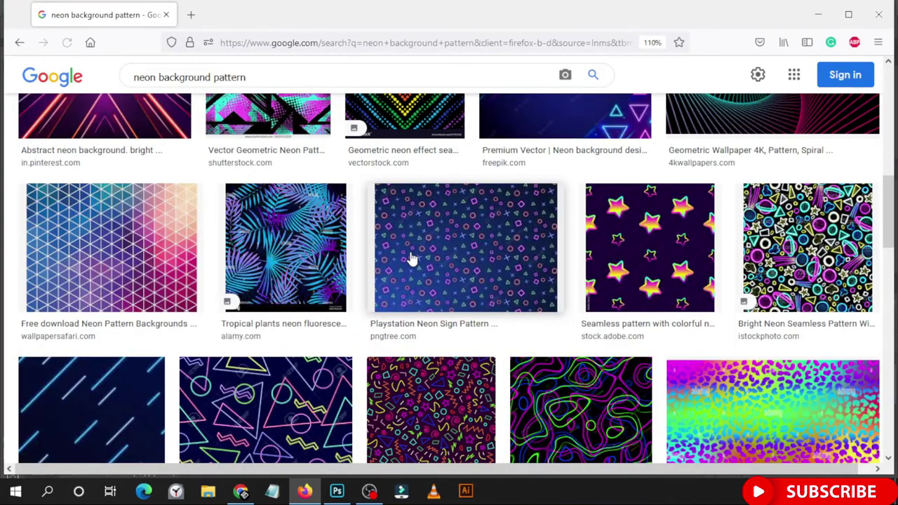
pyautogui.scroll(-5, 411, 260)
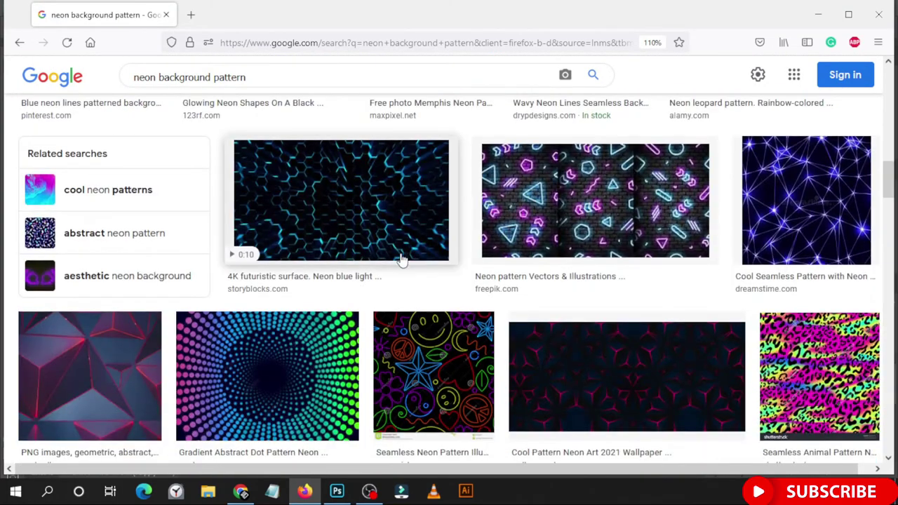
pyautogui.click(382, 200)
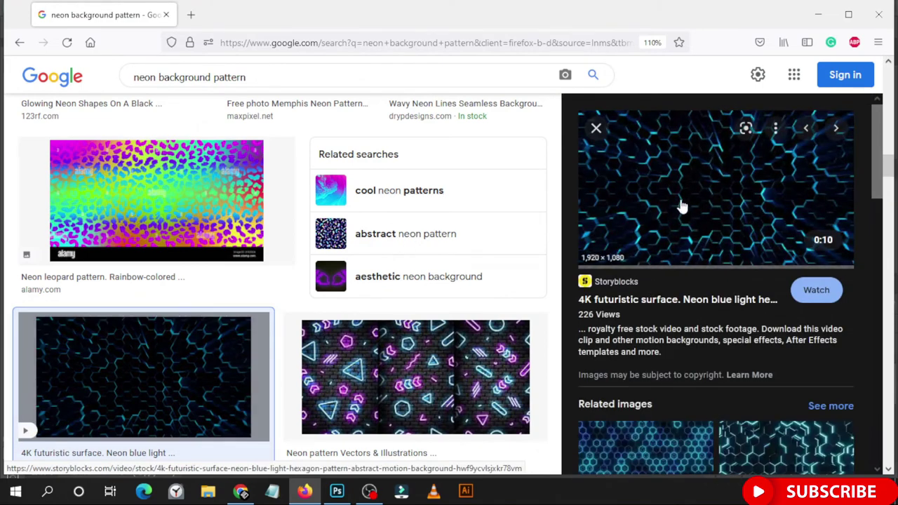
# Open the related glowing hexagon wallpaper, copy the image, and return to Photoshop
pyautogui.scroll(-3, 685, 202)
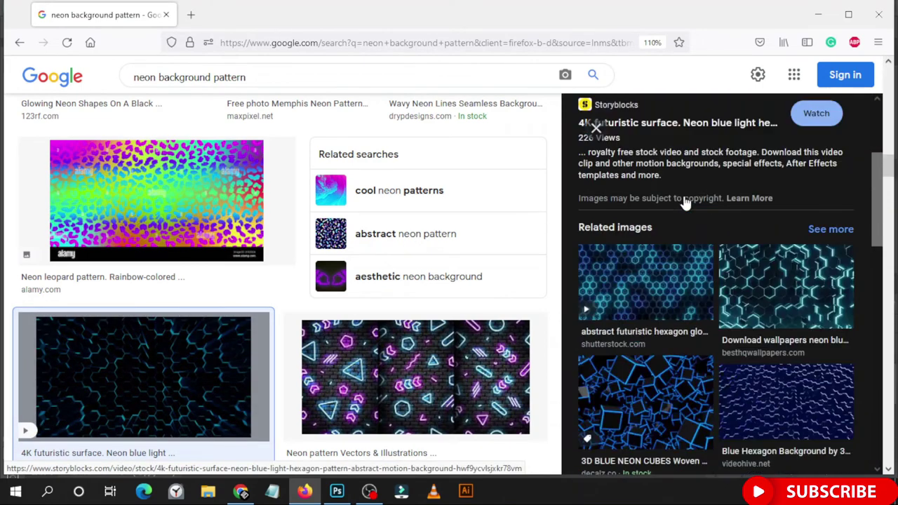
pyautogui.click(771, 275)
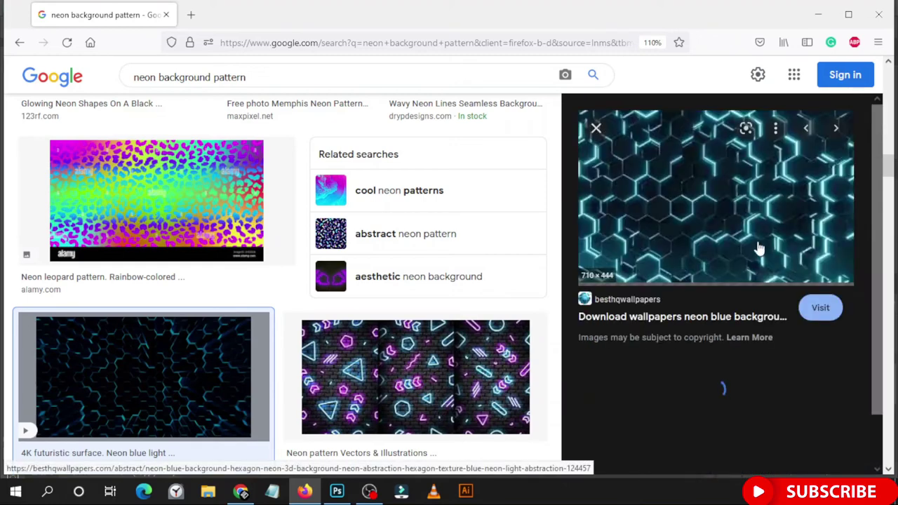
pyautogui.rightClick(693, 202)
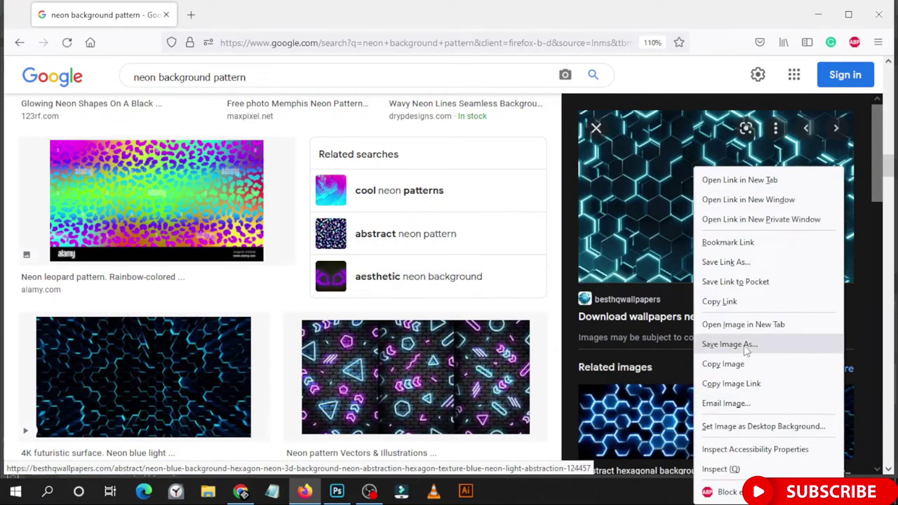
pyautogui.click(722, 364)
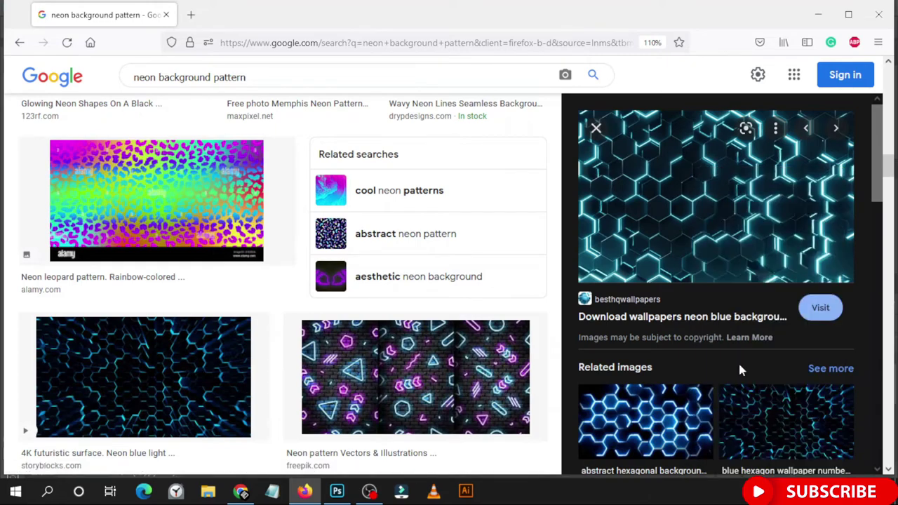
pyautogui.click(337, 492)
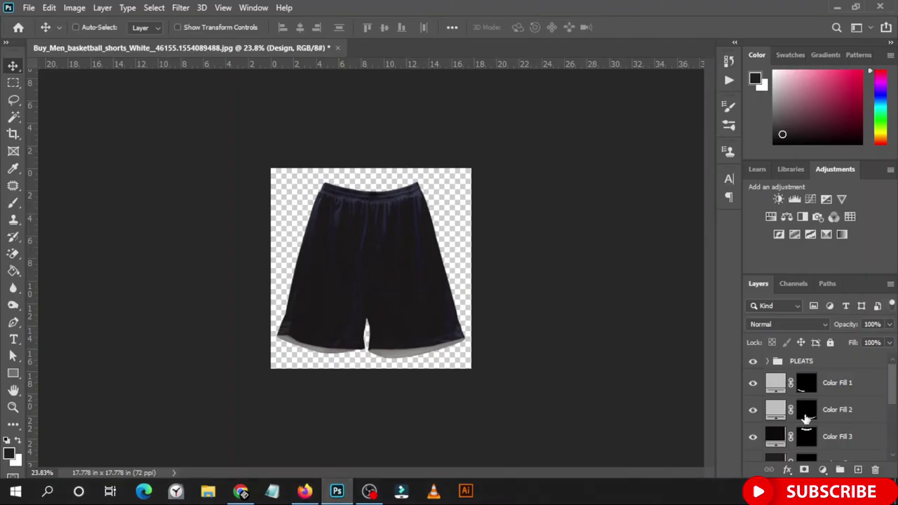
# Open the Design smart object's contents and paste the hexagon image into it
pyautogui.scroll(-2, 803, 421)
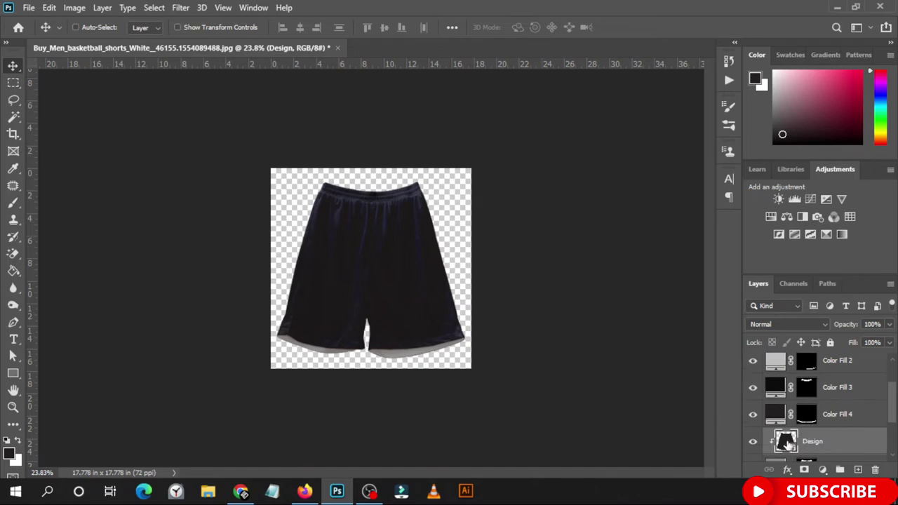
pyautogui.doubleClick(786, 443)
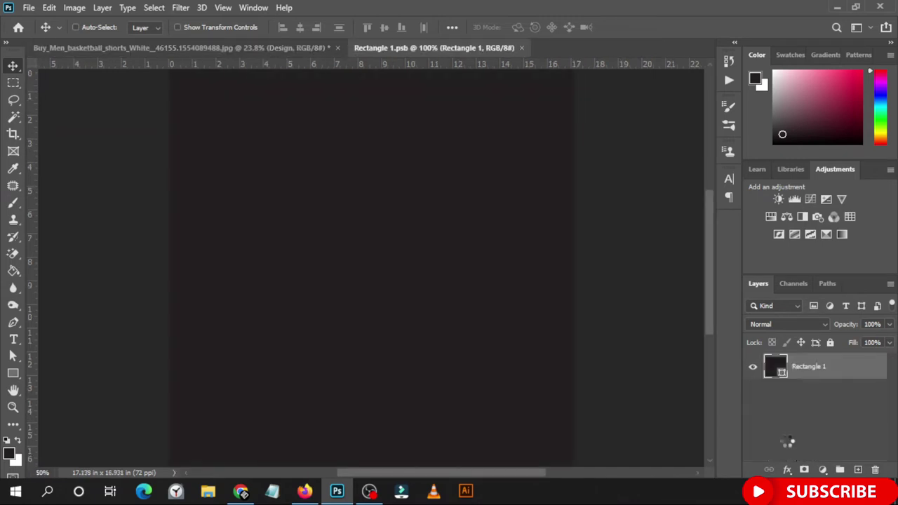
pyautogui.hotkey('ctrl', 'v')
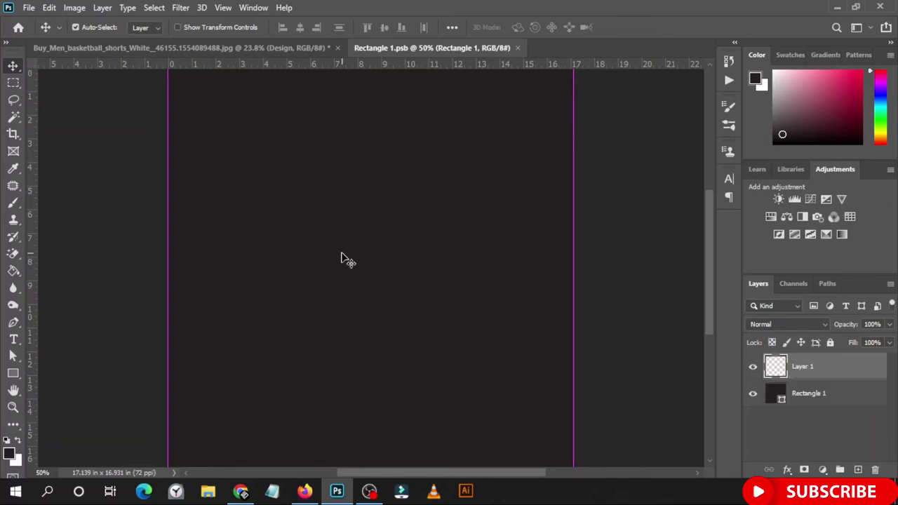
# Enlarge the pasted hexagon layer to cover the canvas and save the smart object
pyautogui.scroll(-2, 349, 259)
pyautogui.scroll(-2, 349, 259)
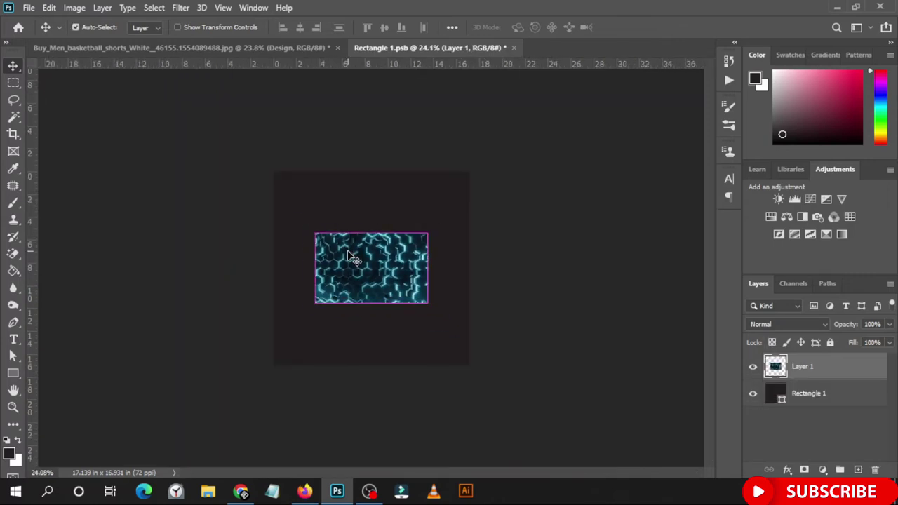
pyautogui.hotkey('ctrl', 't')
pyautogui.moveTo(432, 227); pyautogui.dragTo(523, 164)
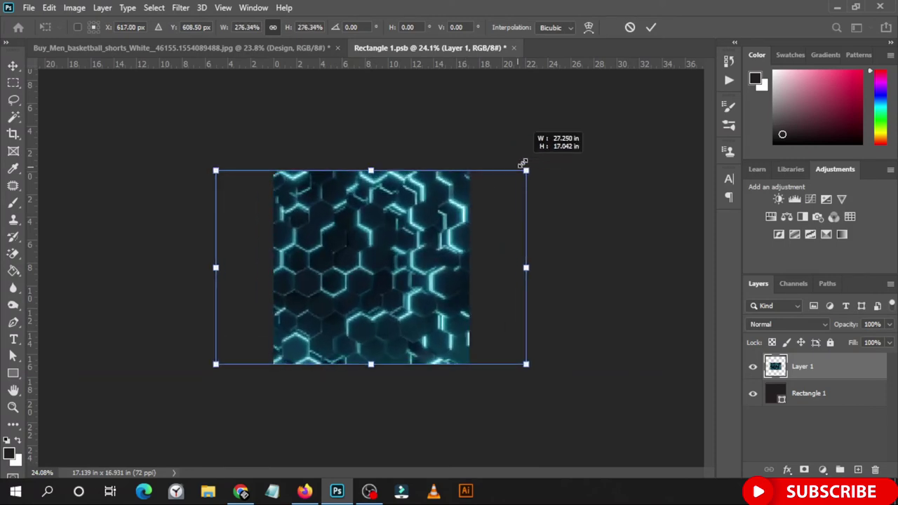
pyautogui.moveTo(523, 163); pyautogui.dragTo(522, 163)
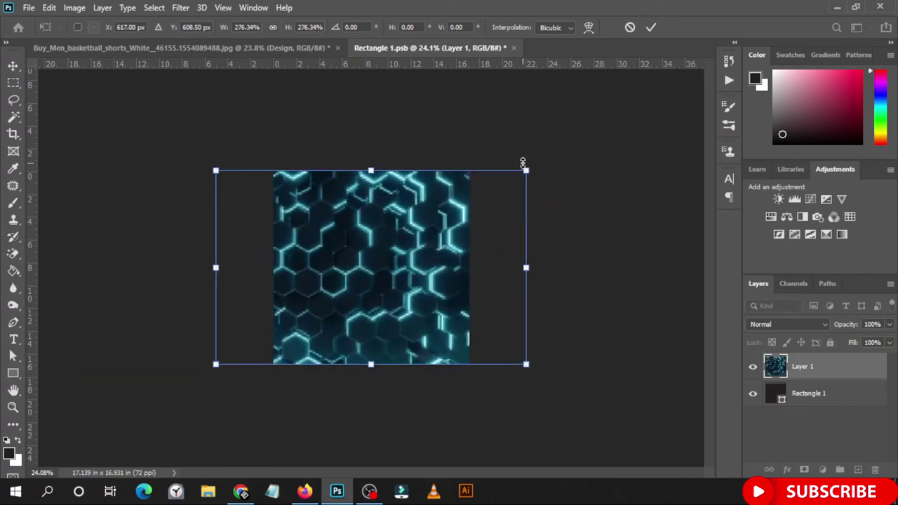
pyautogui.press('Return')
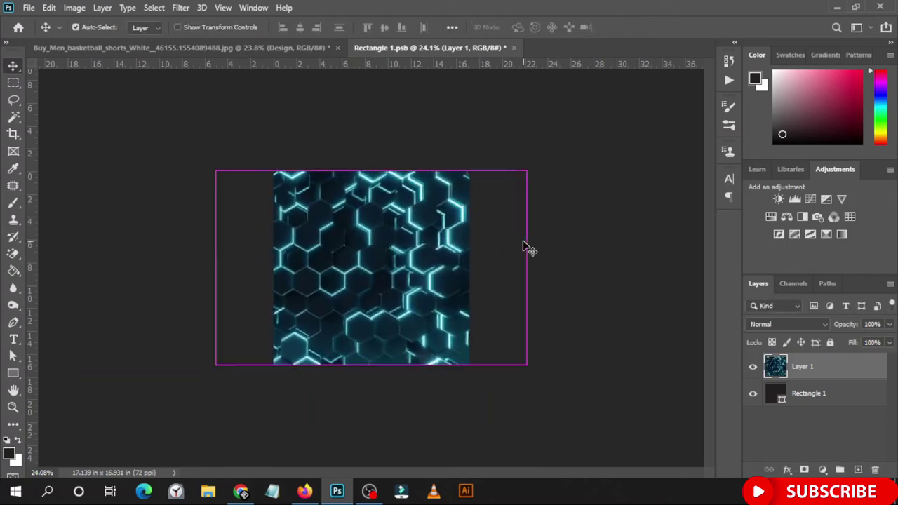
pyautogui.hotkey('ctrl', 's')
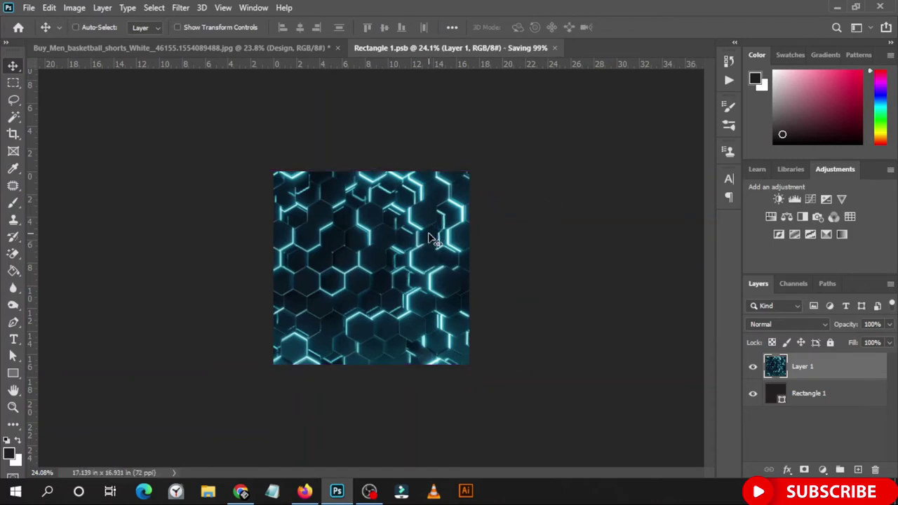
# Close the Rectangle 1 document and fit the shorts canvas in the window
pyautogui.click(258, 48)
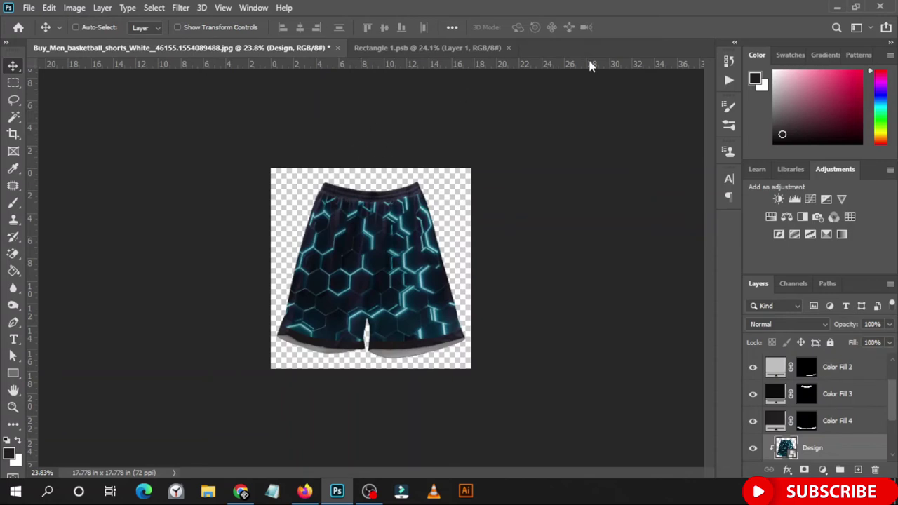
pyautogui.click(509, 48)
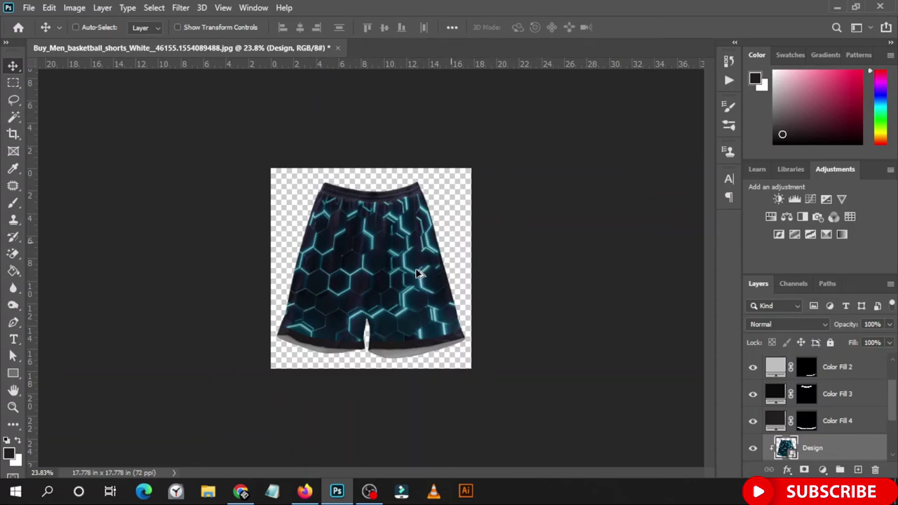
pyautogui.hotkey('ctrl', '0')
pyautogui.scroll(-2, 393, 305)
pyautogui.scroll(1, 393, 305)
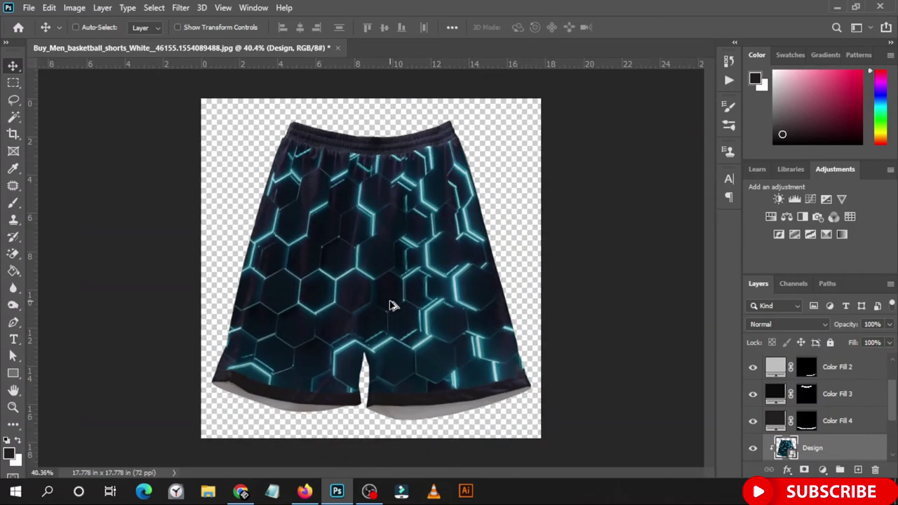
pyautogui.scroll(-1, 365, 304)
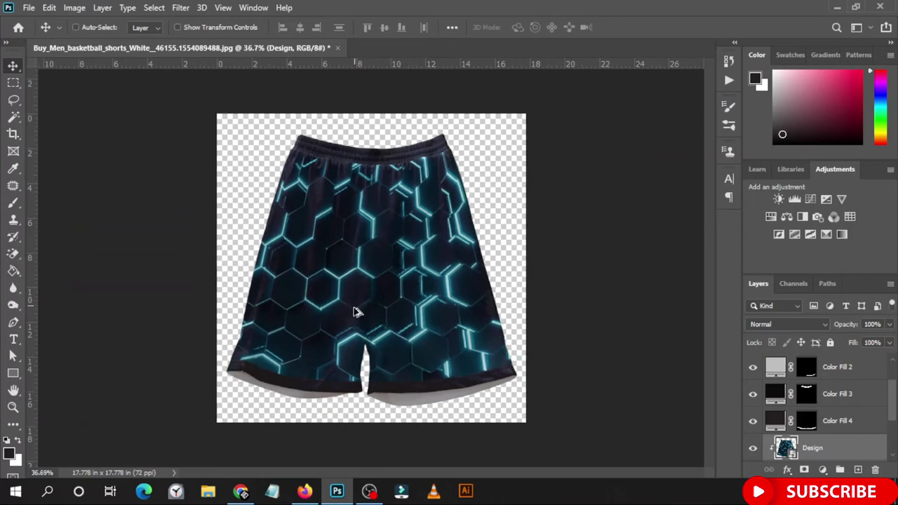
pyautogui.scroll(2, 356, 310)
pyautogui.scroll(-1, 788, 406)
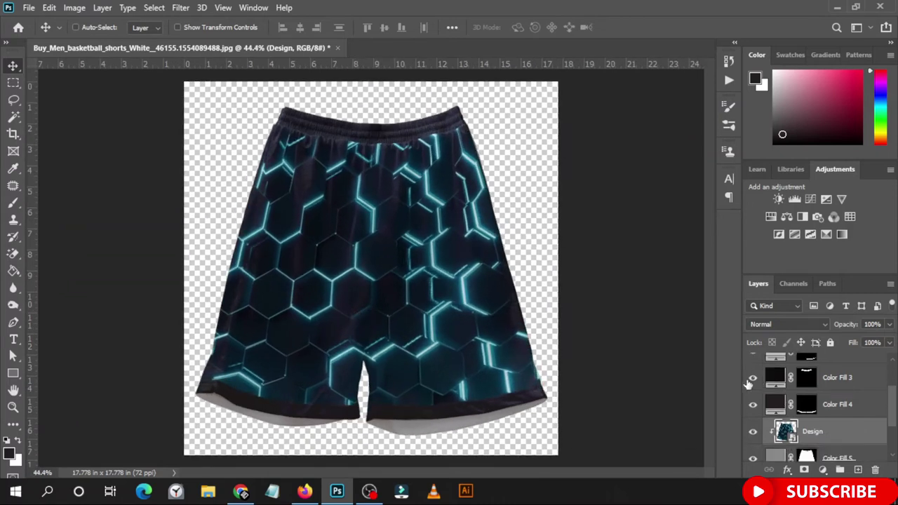
# Recolour the Color Fill 3 waistband light blue a8c8d7, sampled from the canvas
pyautogui.click(753, 382)
pyautogui.click(753, 381)
pyautogui.doubleClick(775, 379)
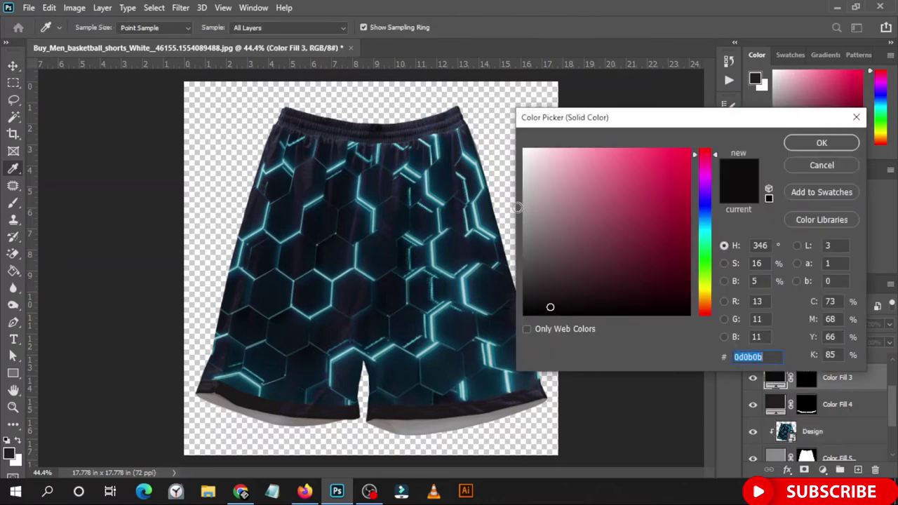
pyautogui.click(427, 176)
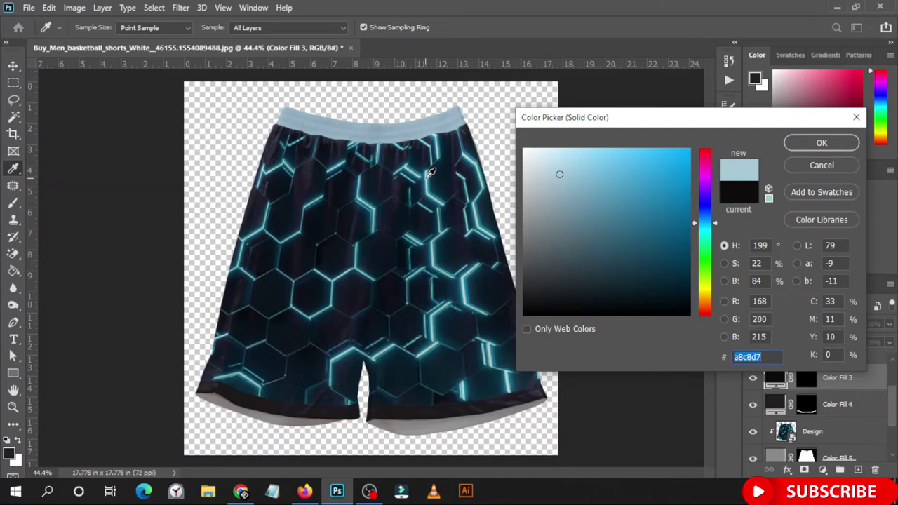
pyautogui.click(817, 144)
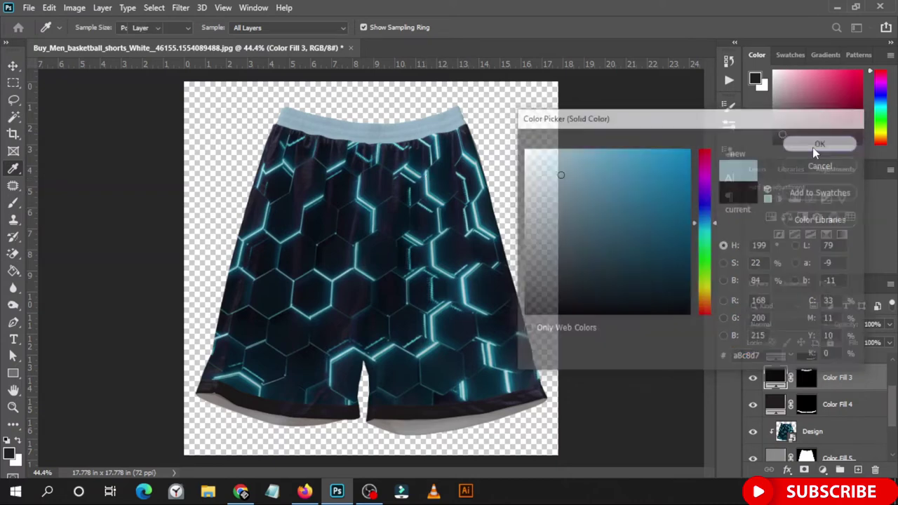
# Recolour the Color Fill 4 hem bands light blue 95b0c3
pyautogui.click(753, 405)
pyautogui.click(753, 404)
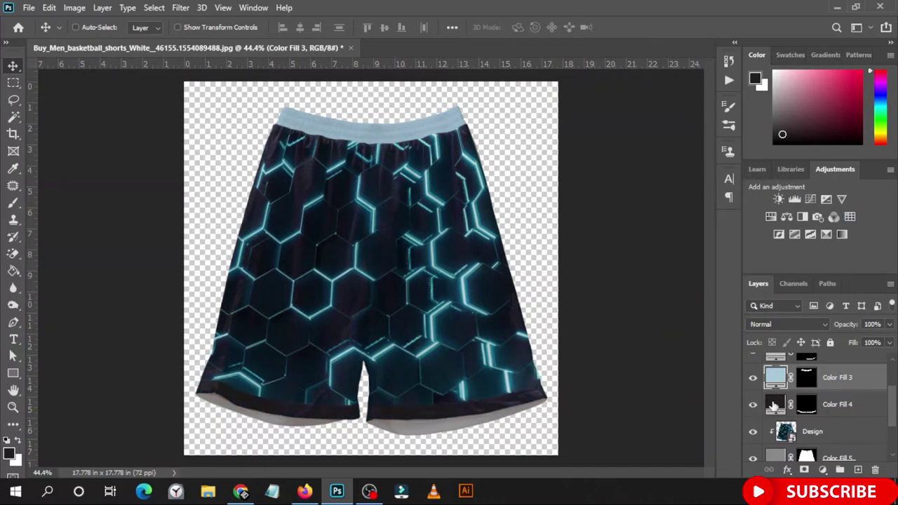
pyautogui.doubleClick(774, 405)
pyautogui.click(388, 128)
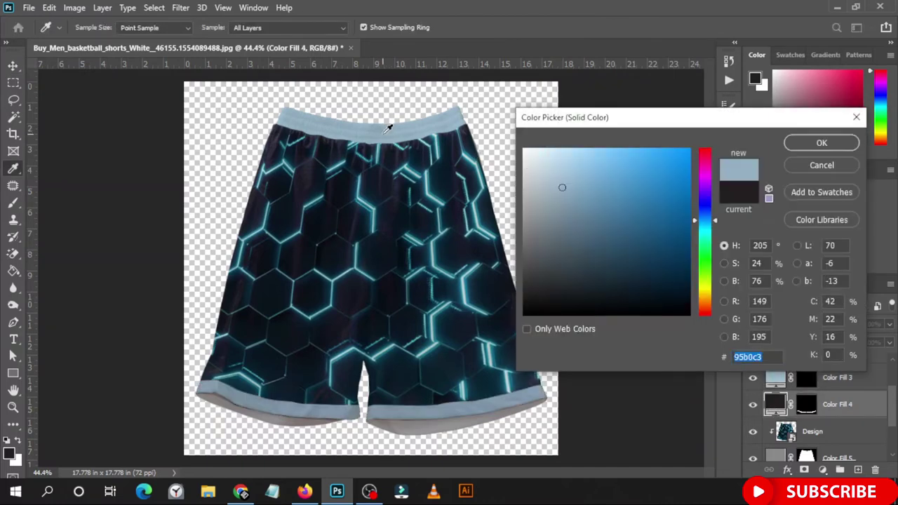
pyautogui.click(804, 144)
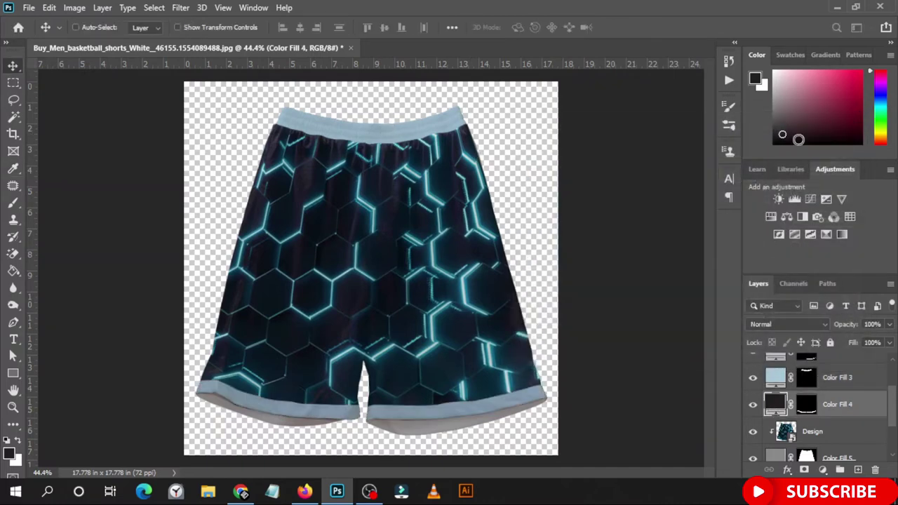
pyautogui.scroll(-1, 807, 393)
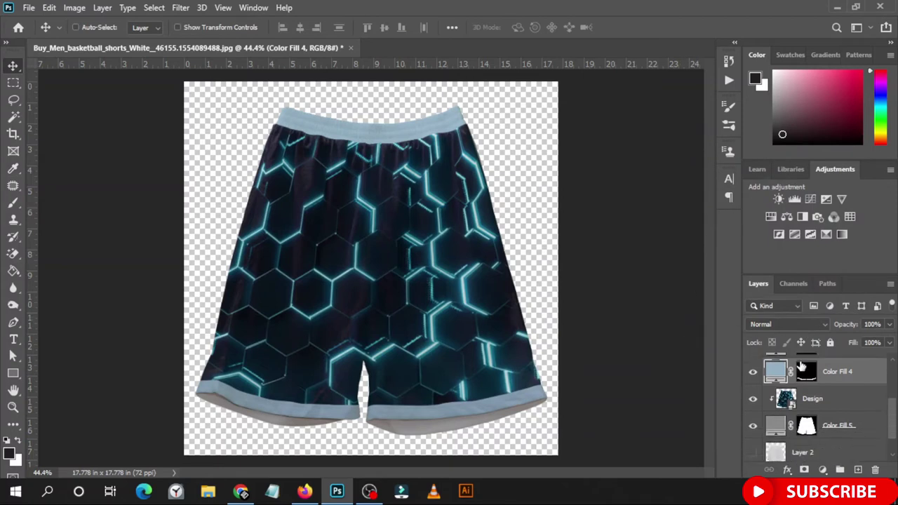
pyautogui.scroll(-1, 807, 393)
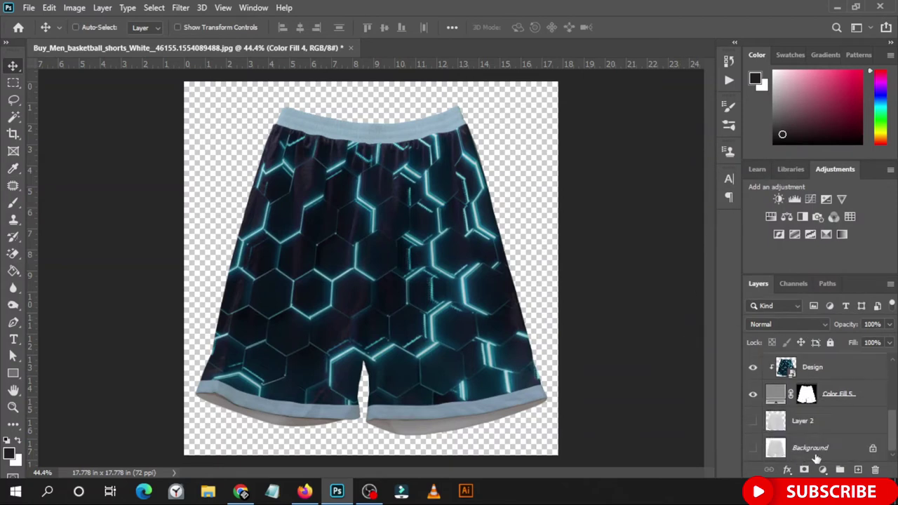
# Duplicate the Background layer and make the Background copy visible
pyautogui.click(816, 453)
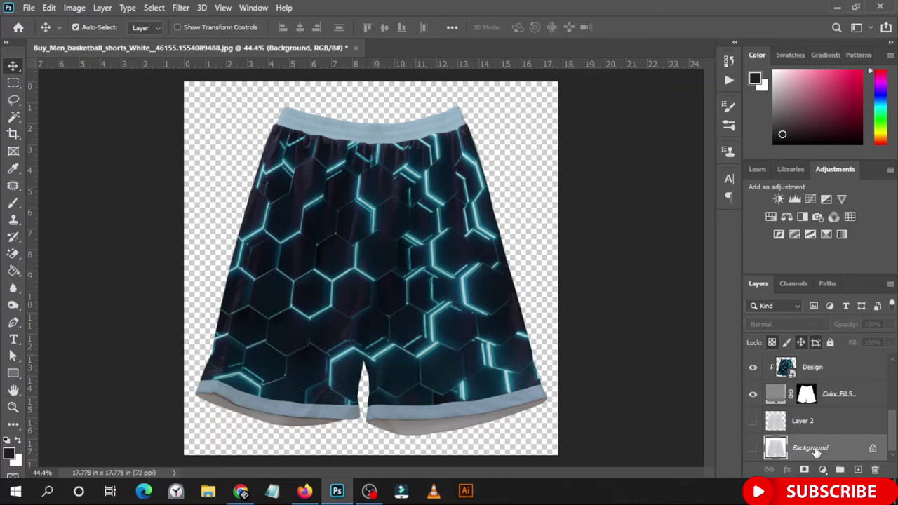
pyautogui.hotkey('ctrl', 'j')
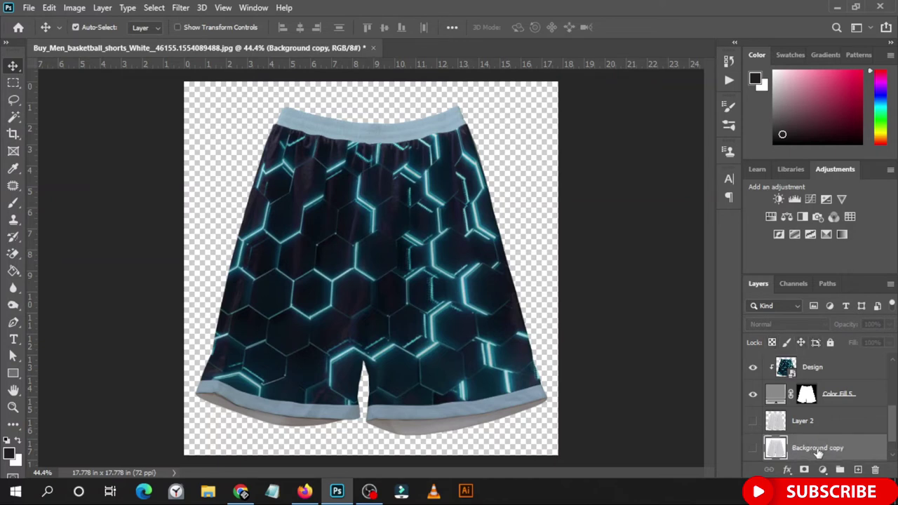
pyautogui.scroll(-1, 751, 452)
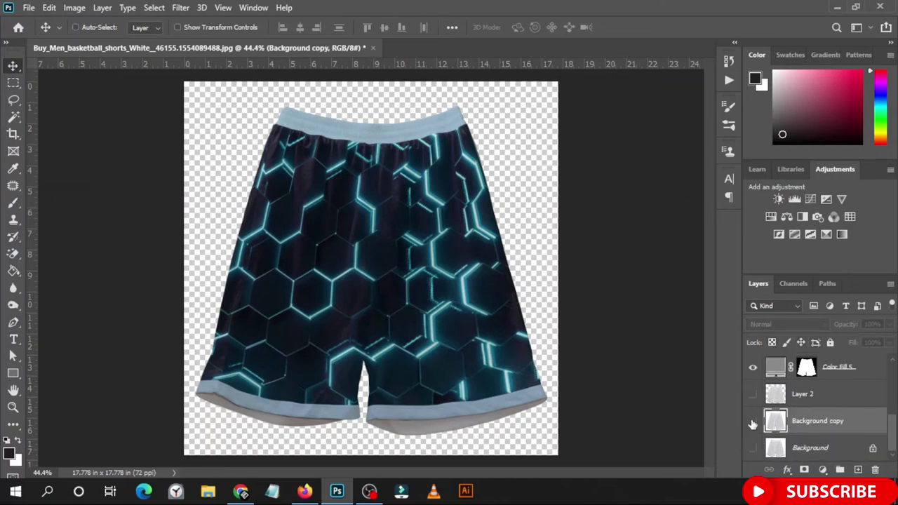
pyautogui.click(753, 421)
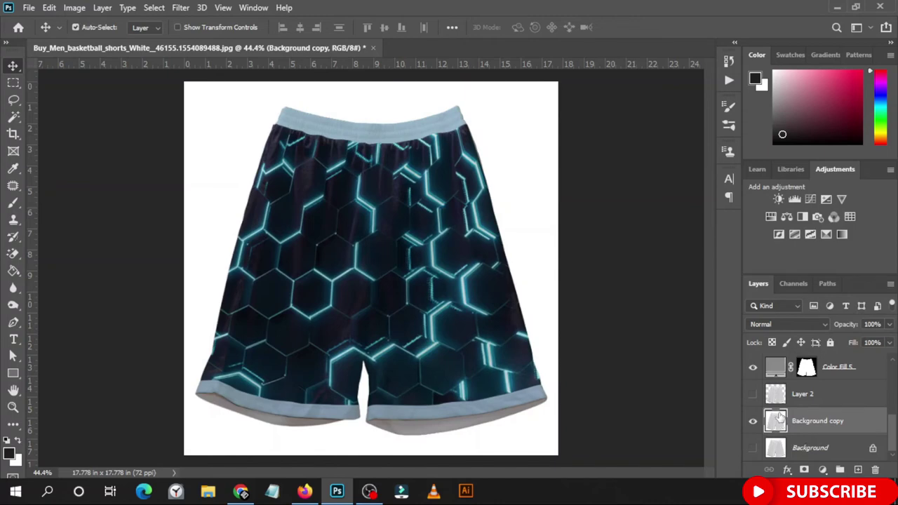
# Give the Background copy a dark grey 575757 Color Overlay
pyautogui.doubleClick(806, 364)
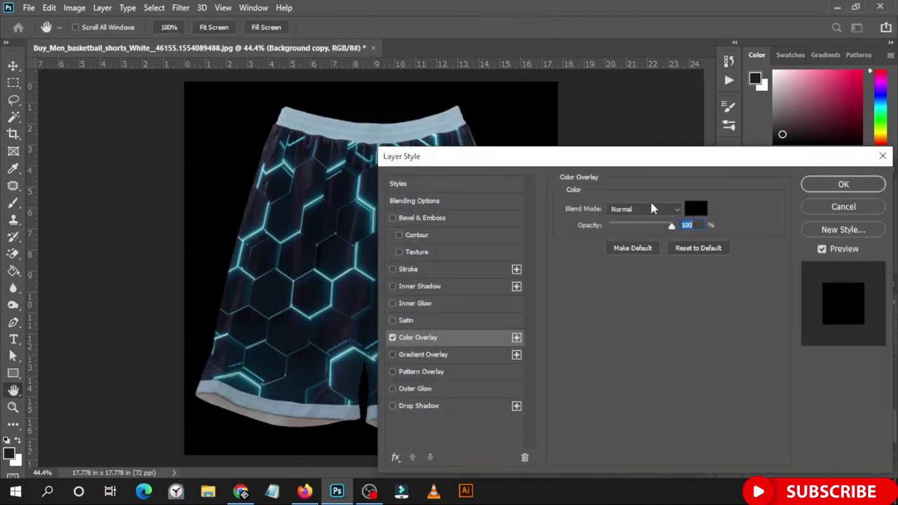
pyautogui.click(693, 208)
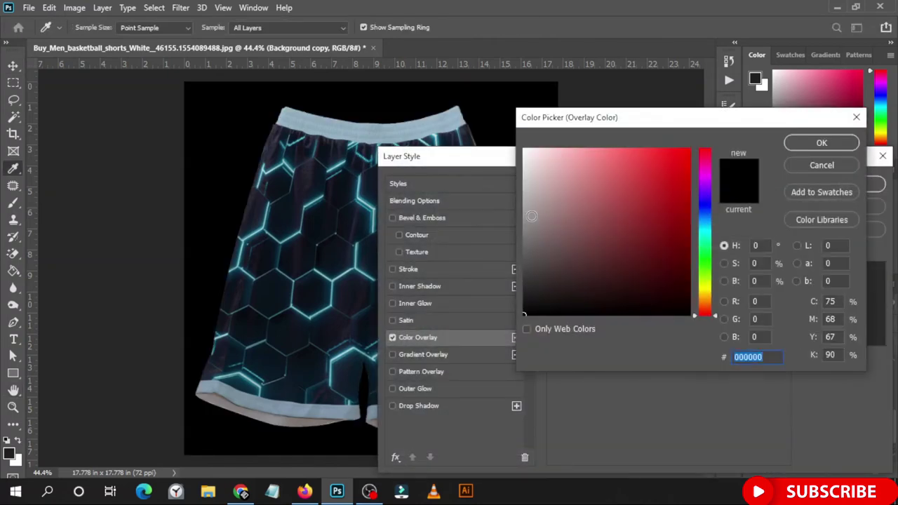
pyautogui.click(525, 230)
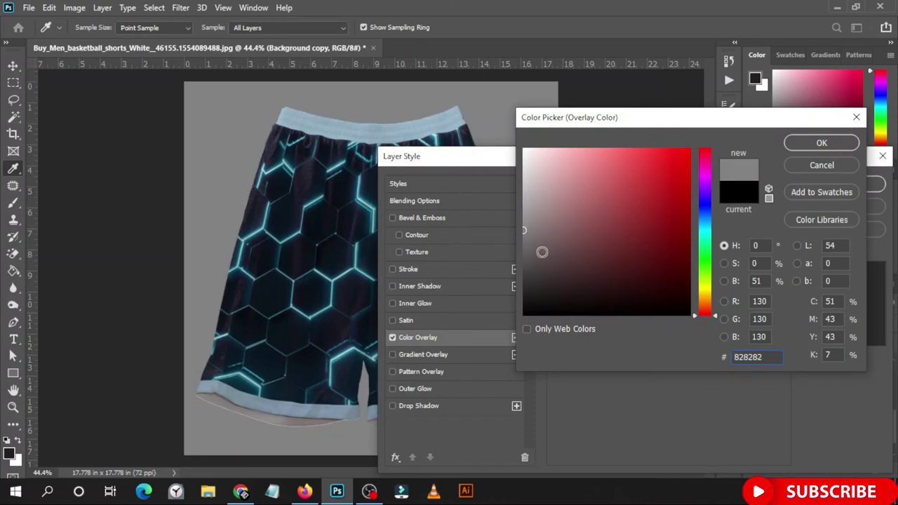
pyautogui.moveTo(541, 252); pyautogui.dragTo(481, 254)
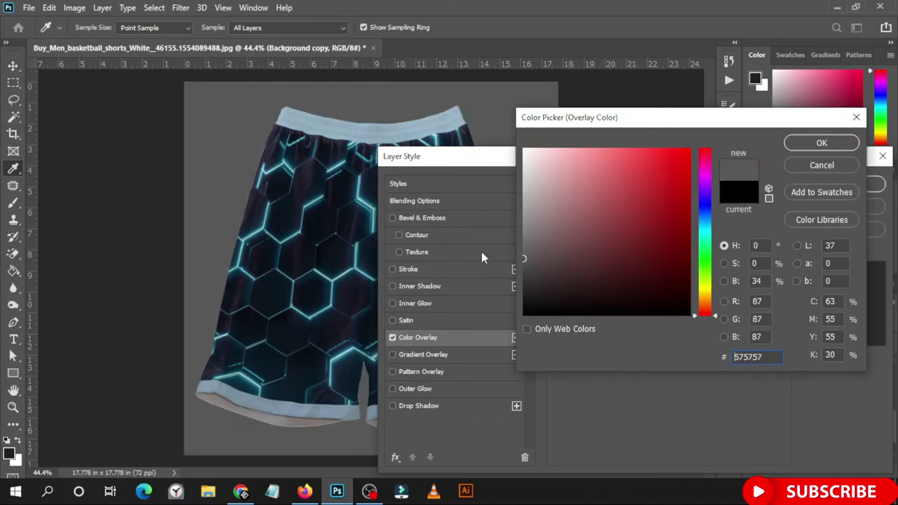
pyautogui.click(805, 142)
pyautogui.click(823, 191)
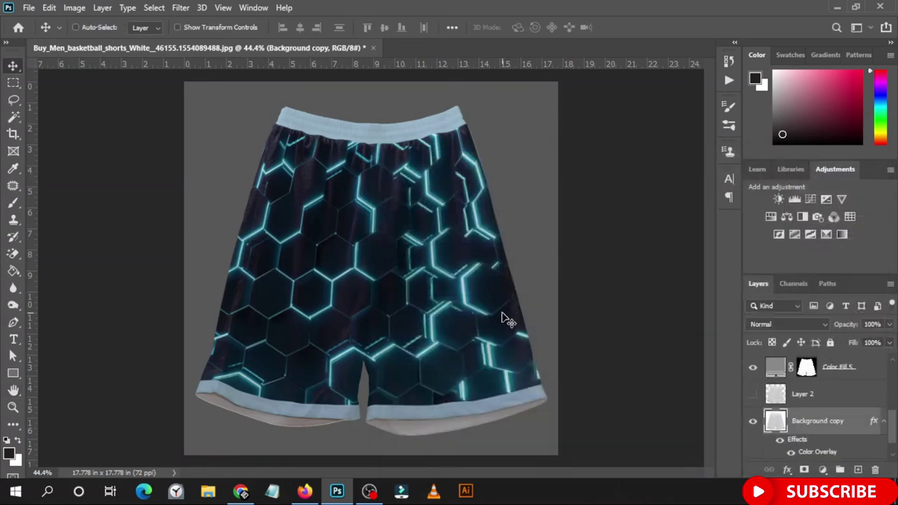
pyautogui.scroll(-2, 531, 264)
pyautogui.scroll(1, 411, 341)
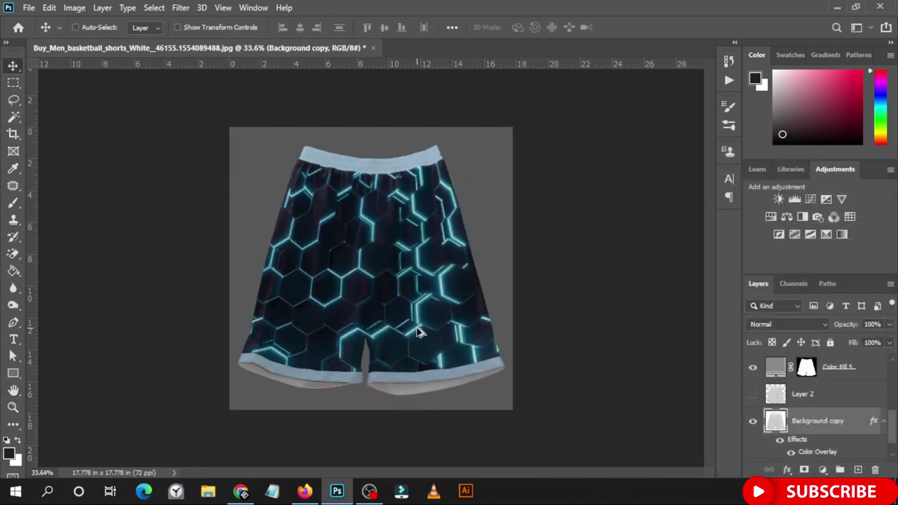
pyautogui.scroll(1, 419, 330)
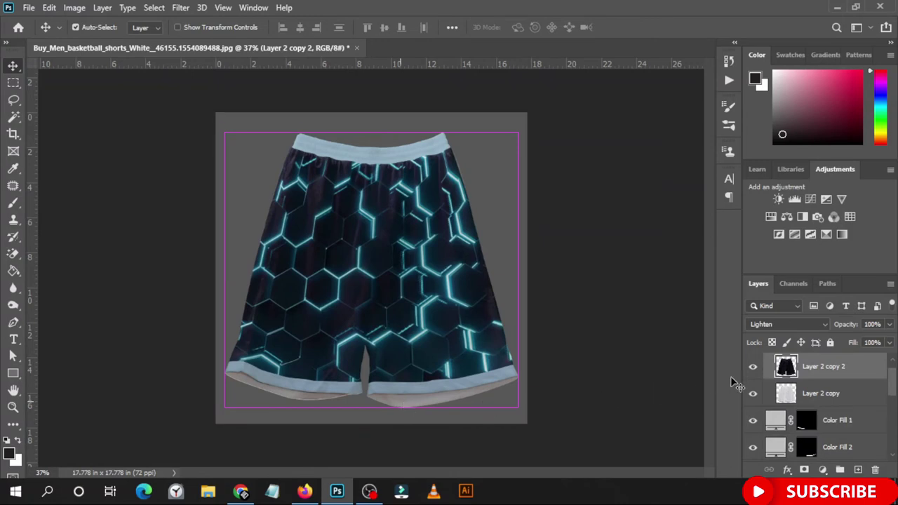
pyautogui.scroll(-1, 783, 388)
pyautogui.doubleClick(776, 382)
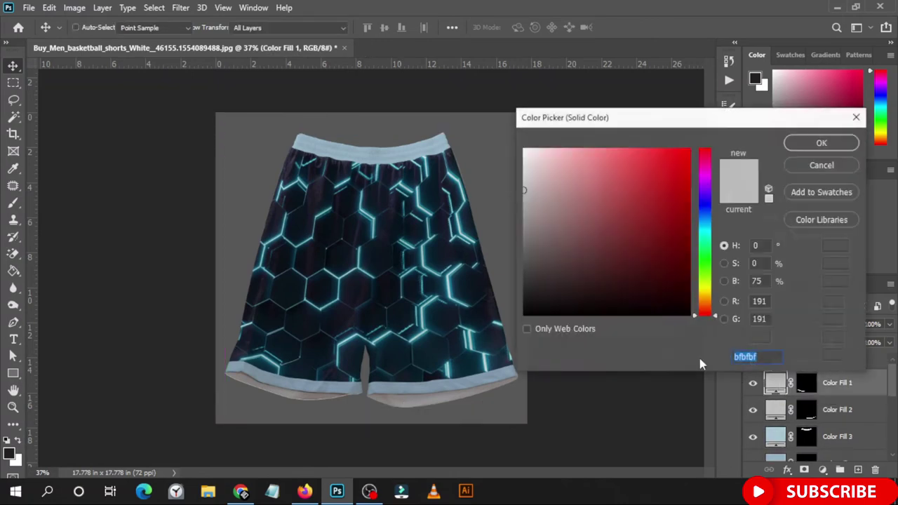
pyautogui.moveTo(525, 180); pyautogui.dragTo(487, 100)
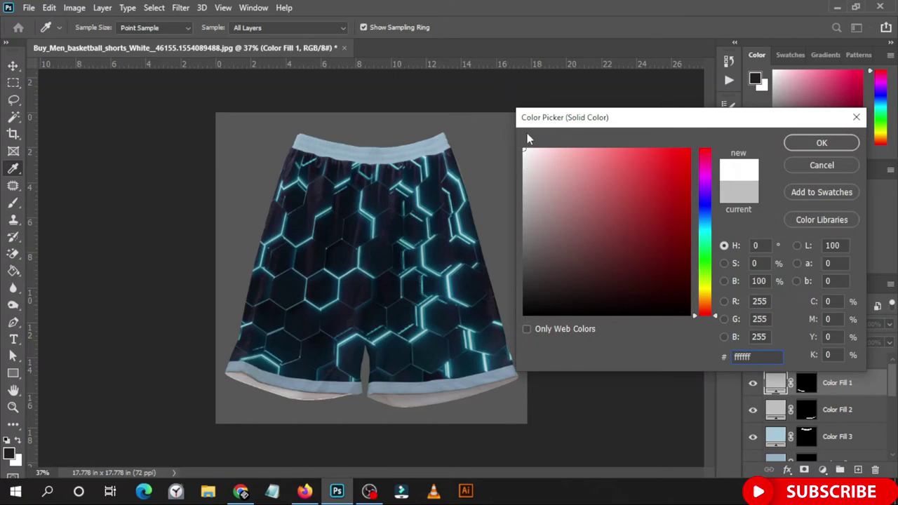
pyautogui.click(819, 143)
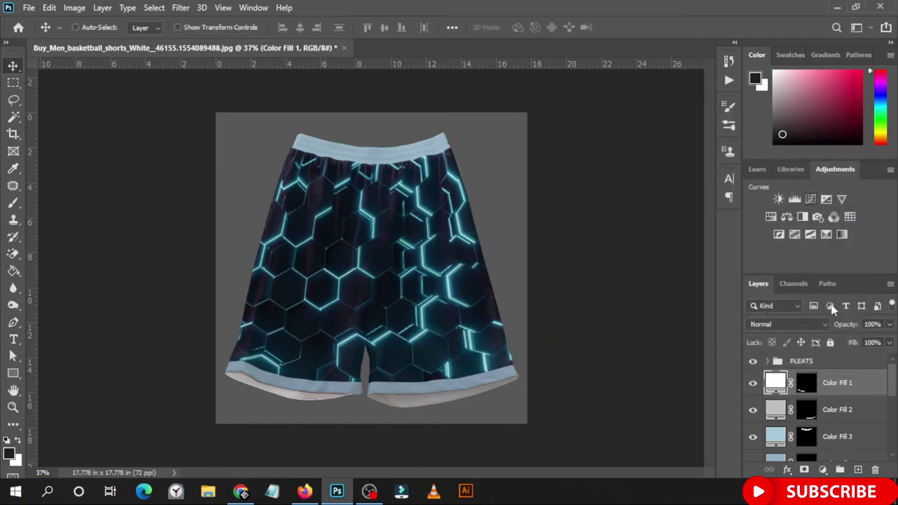
pyautogui.doubleClick(775, 410)
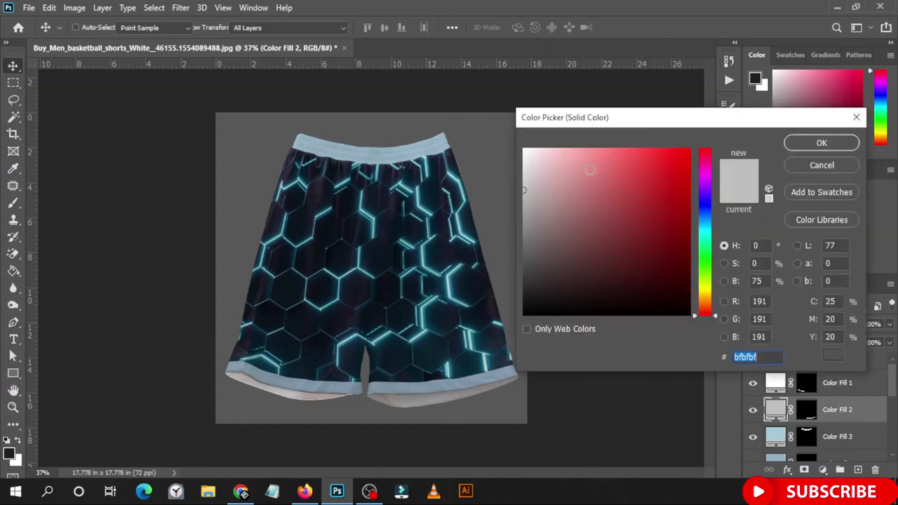
pyautogui.moveTo(525, 188); pyautogui.dragTo(487, 114)
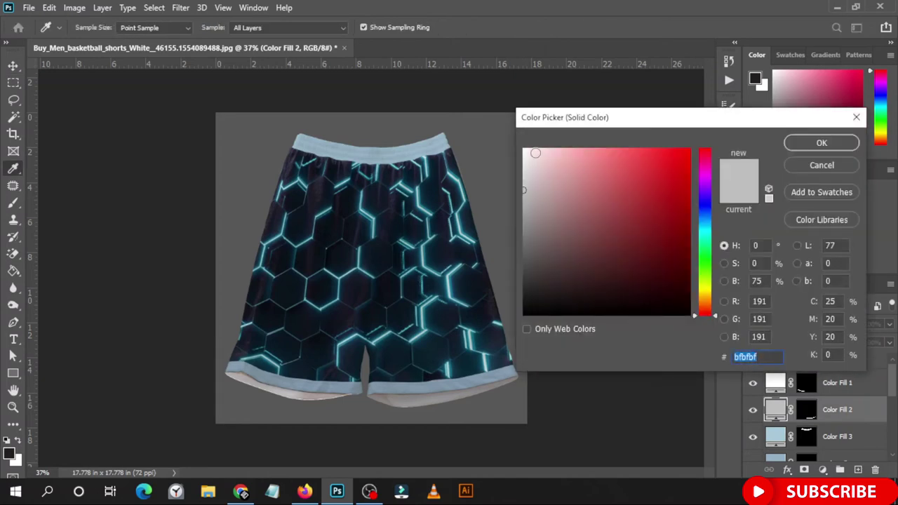
pyautogui.click(819, 143)
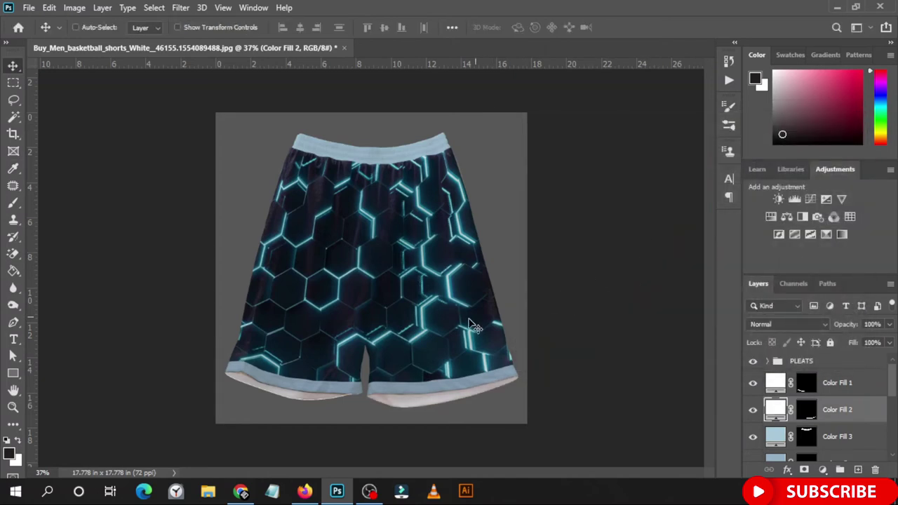
pyautogui.scroll(-1, 421, 338)
pyautogui.scroll(-1, 443, 334)
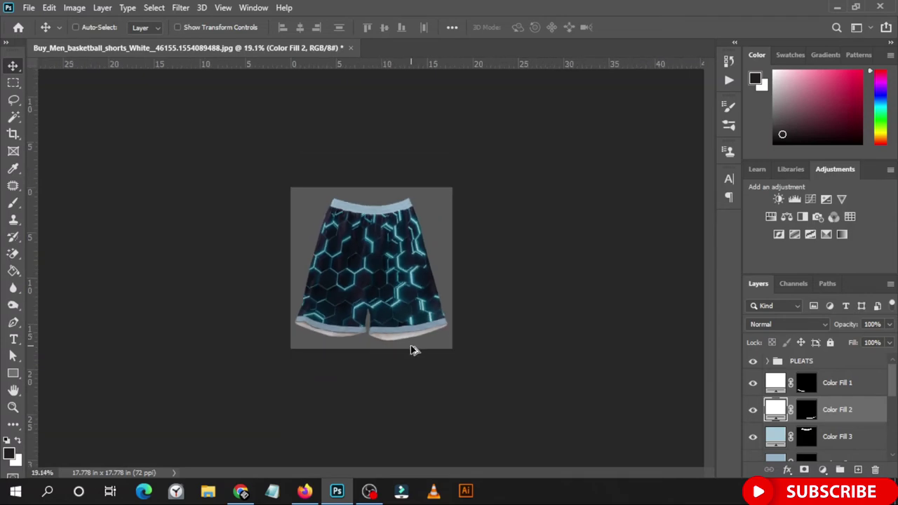
pyautogui.scroll(-1, 412, 351)
pyautogui.scroll(3, 412, 351)
pyautogui.scroll(2, 412, 351)
pyautogui.scroll(-2, 412, 351)
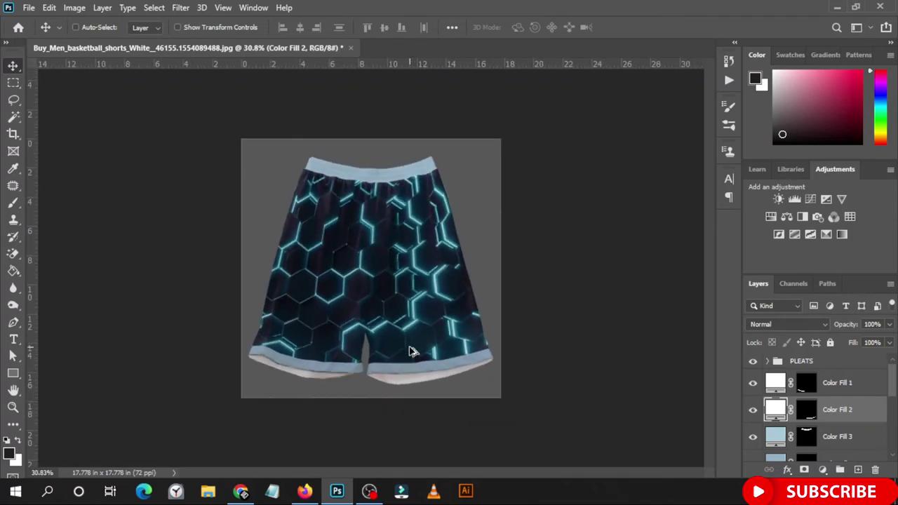
pyautogui.scroll(2, 412, 351)
pyautogui.scroll(1, 412, 351)
pyautogui.scroll(-1, 412, 351)
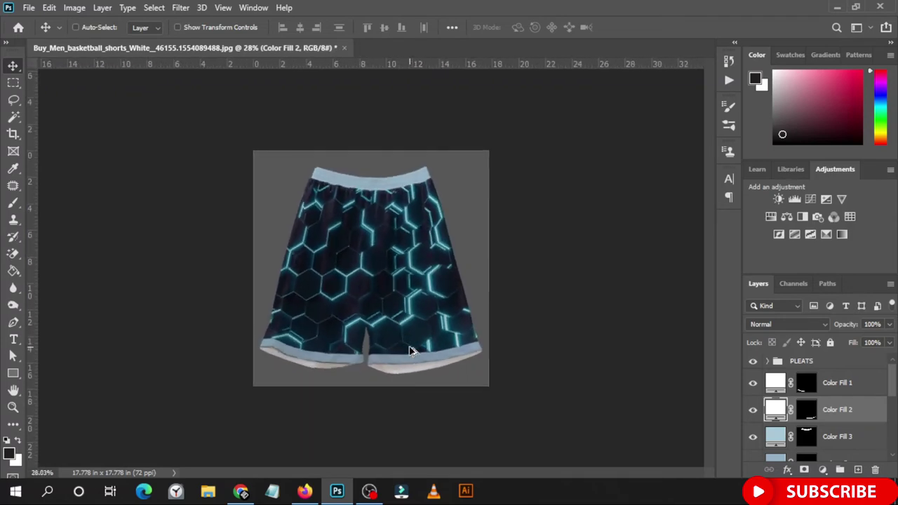
pyautogui.scroll(-1, 413, 353)
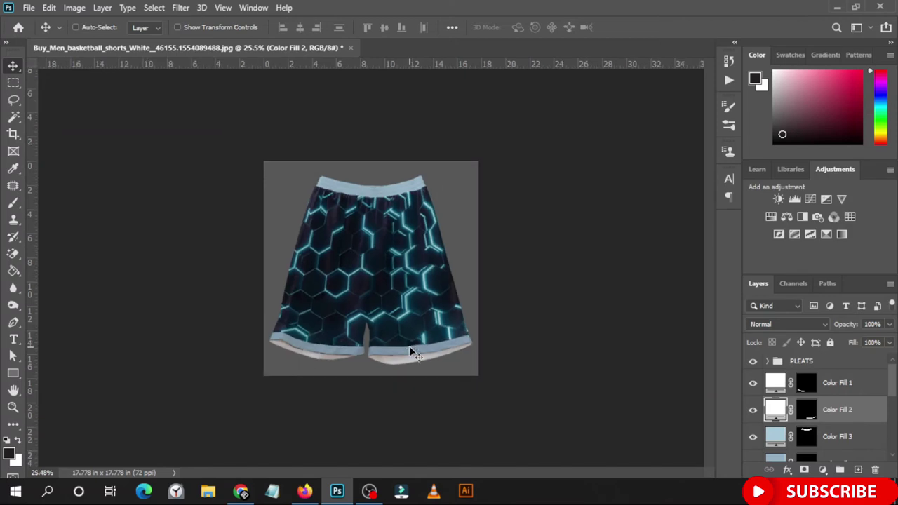
pyautogui.scroll(1, 413, 353)
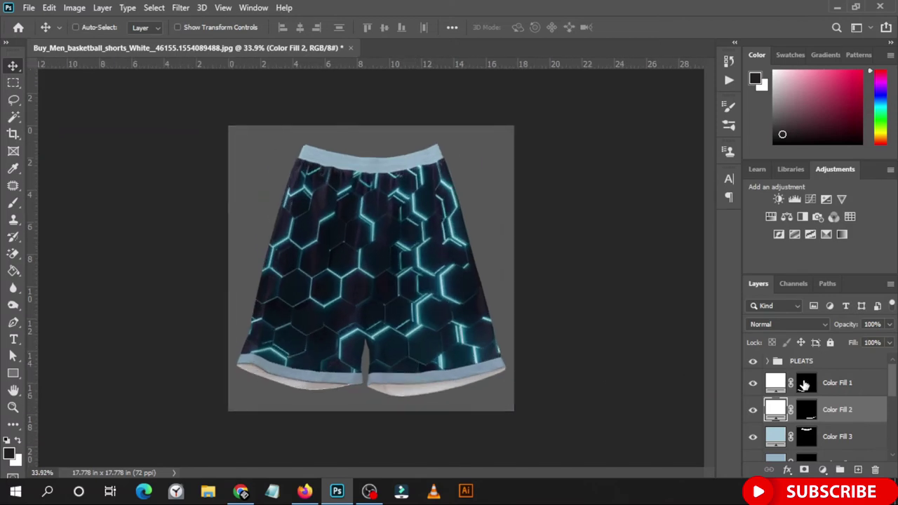
pyautogui.scroll(1, 772, 393)
pyautogui.scroll(-1, 772, 421)
pyautogui.scroll(-2, 844, 391)
pyautogui.scroll(-2, 844, 392)
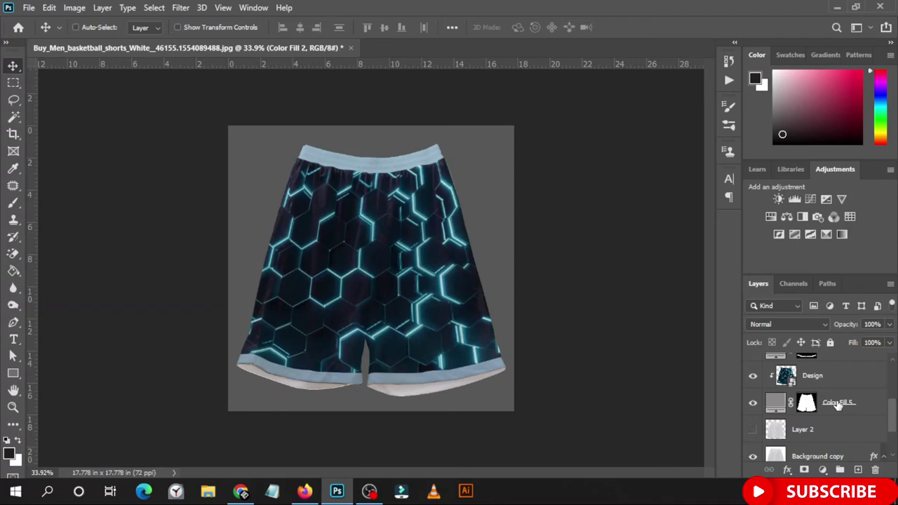
# Rename Color Fill 5 to 'Body' and delete the hidden Layer 2
pyautogui.doubleClick(838, 403)
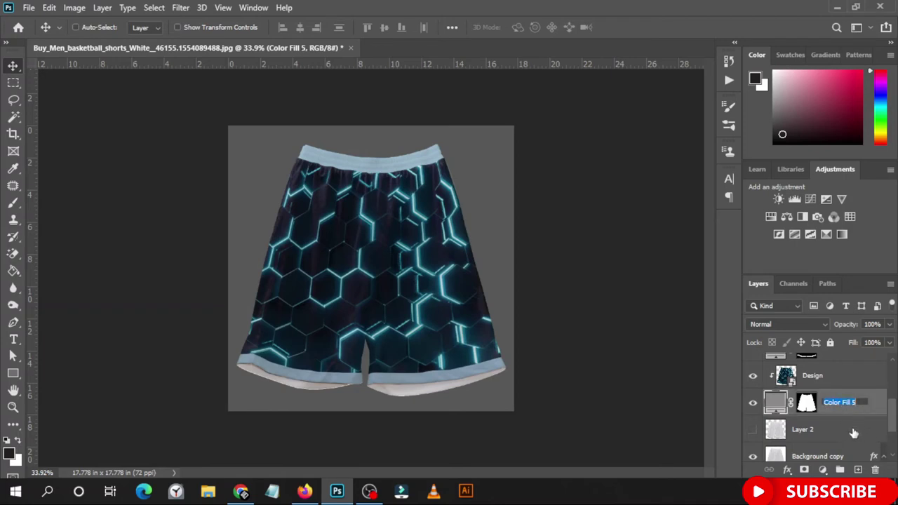
pyautogui.write('Body')
pyautogui.press('Return')
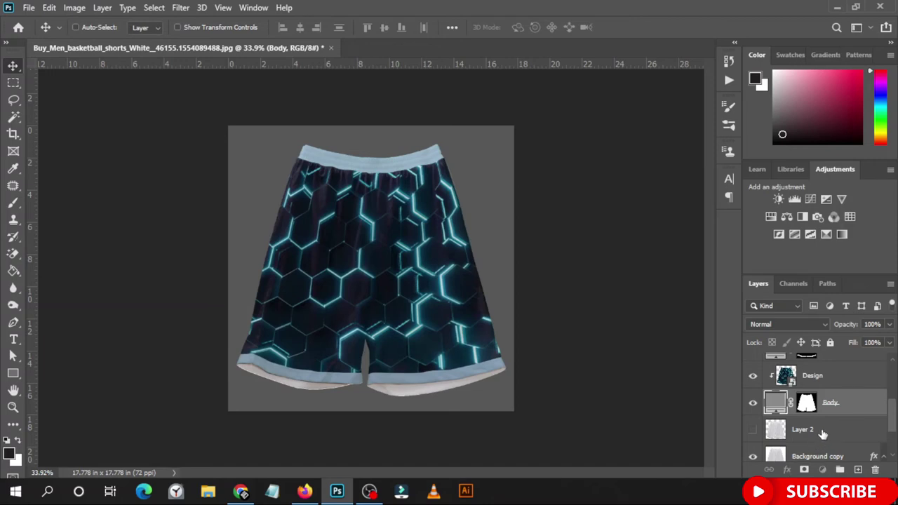
pyautogui.click(820, 430)
pyautogui.press('Delete')
# Add the hexagon pattern as a new Layer 1 above Background copy
pyautogui.scroll(-2, 819, 429)
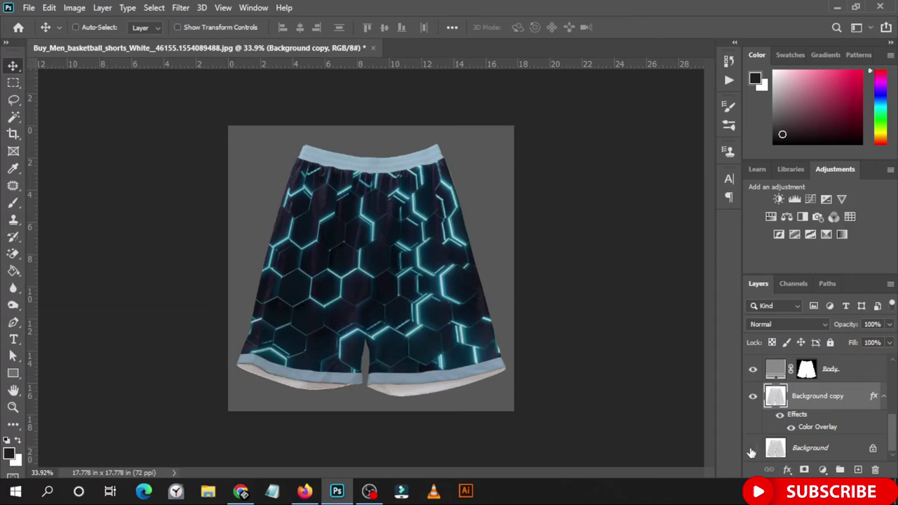
pyautogui.scroll(2, 809, 416)
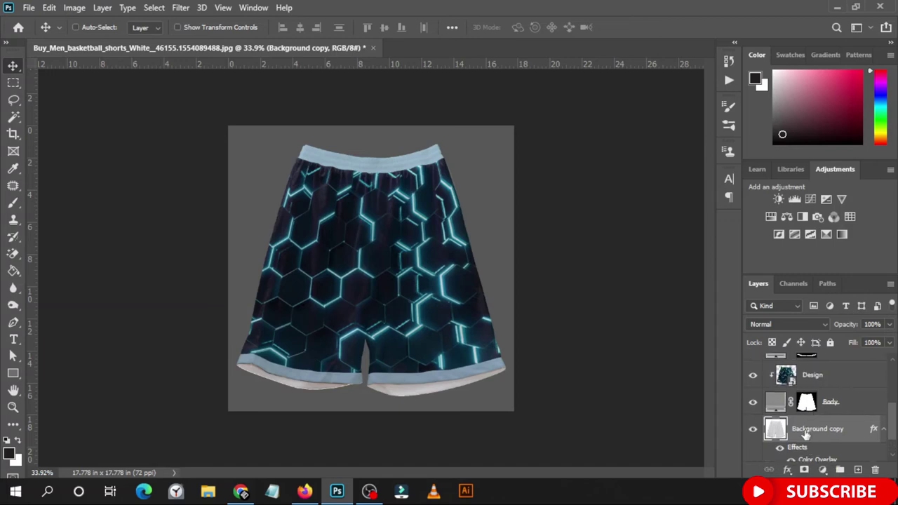
pyautogui.press('ctrl')
pyautogui.hotkey('ctrl', 'alt', 'shift', 'e')
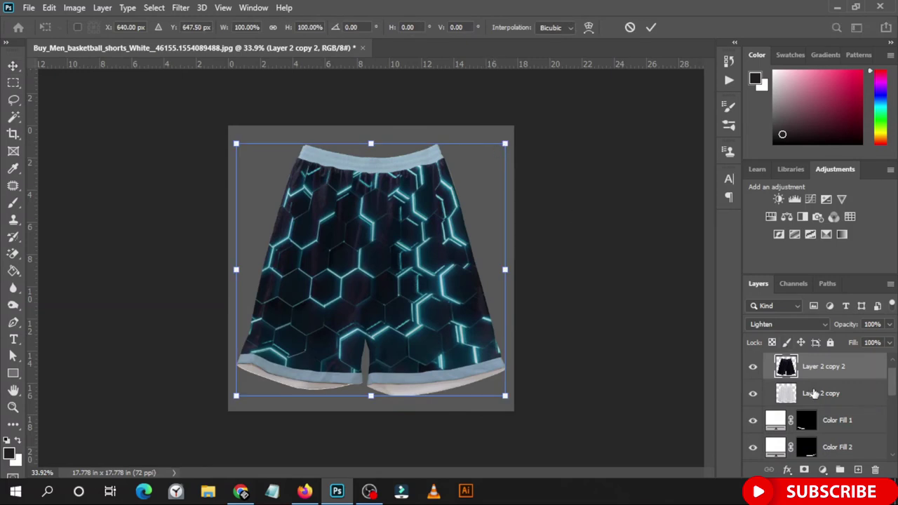
pyautogui.scroll(1, 786, 361)
pyautogui.click(770, 362)
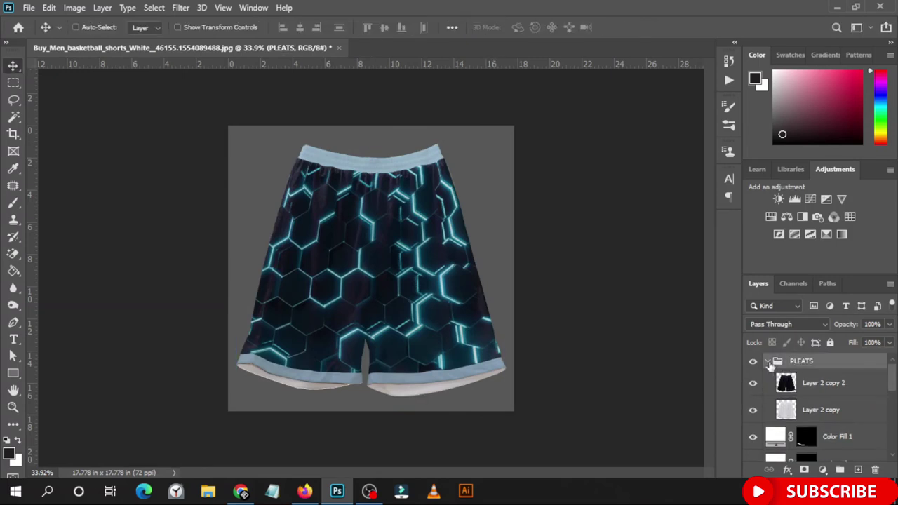
# Scale Layer 1's hexagon pattern to cover the whole canvas and set its opacity to 11%
pyautogui.click(769, 362)
pyautogui.scroll(-1, 814, 404)
pyautogui.scroll(-2, 819, 407)
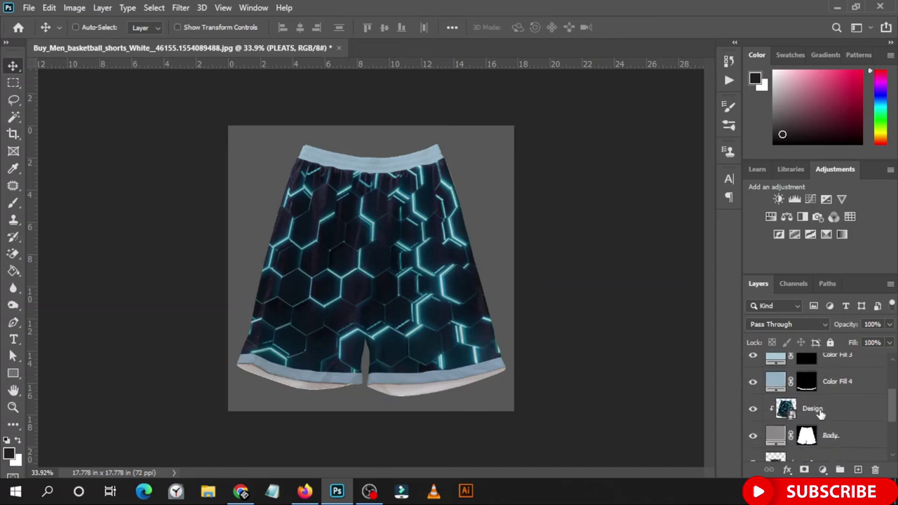
pyautogui.scroll(-2, 820, 414)
pyautogui.click(820, 414)
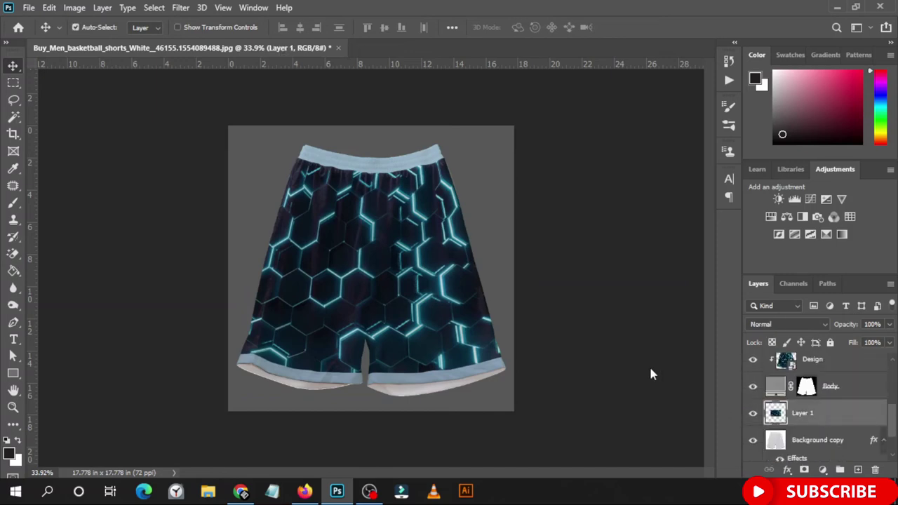
pyautogui.hotkey('ctrl', 't')
pyautogui.moveTo(450, 317)
pyautogui.mouseDown()
pyautogui.moveTo(525, 376)
pyautogui.moveTo(647, 426)
pyautogui.mouseUp()
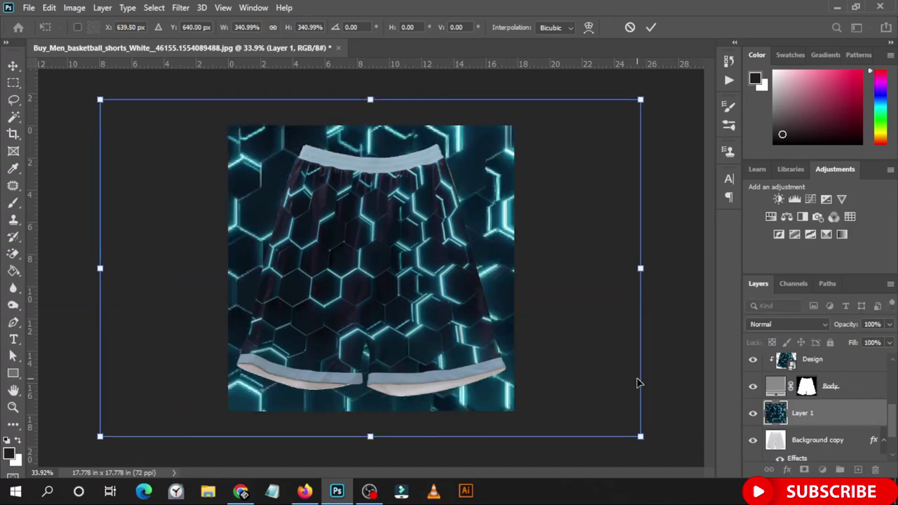
pyautogui.press('Return')
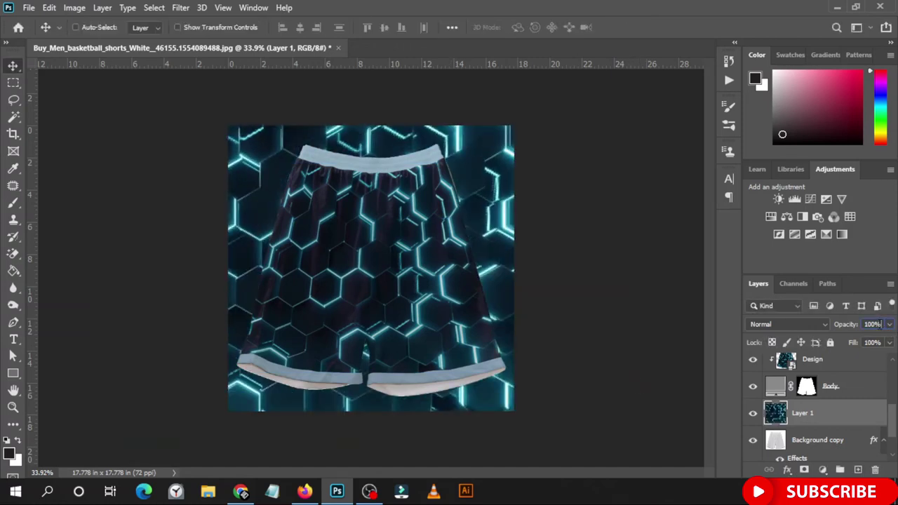
pyautogui.write('11')
pyautogui.press('Return')
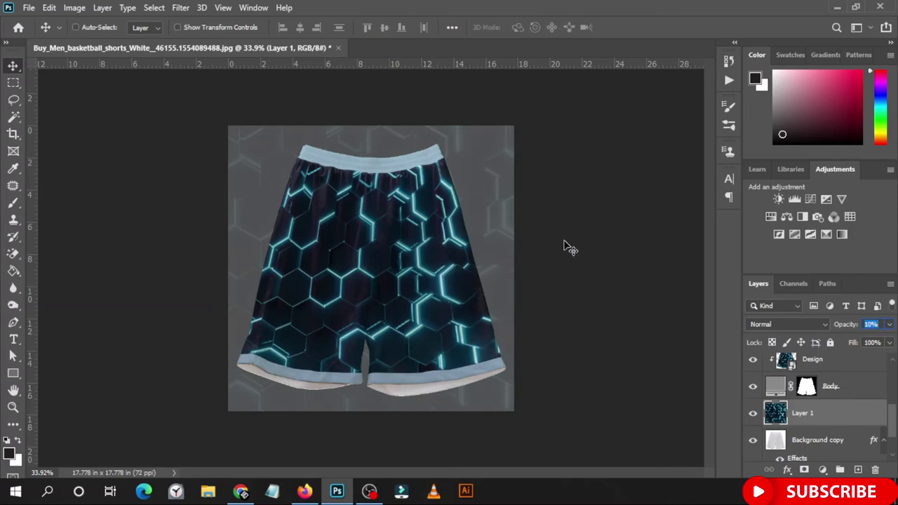
pyautogui.scroll(3, 814, 421)
# Place the text '03' on the shorts' leg
pyautogui.click(828, 439)
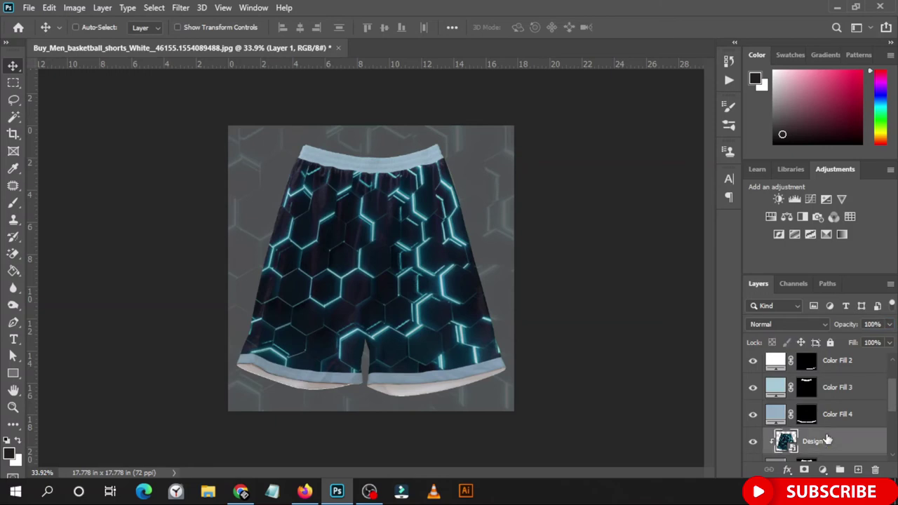
pyautogui.scroll(2, 828, 439)
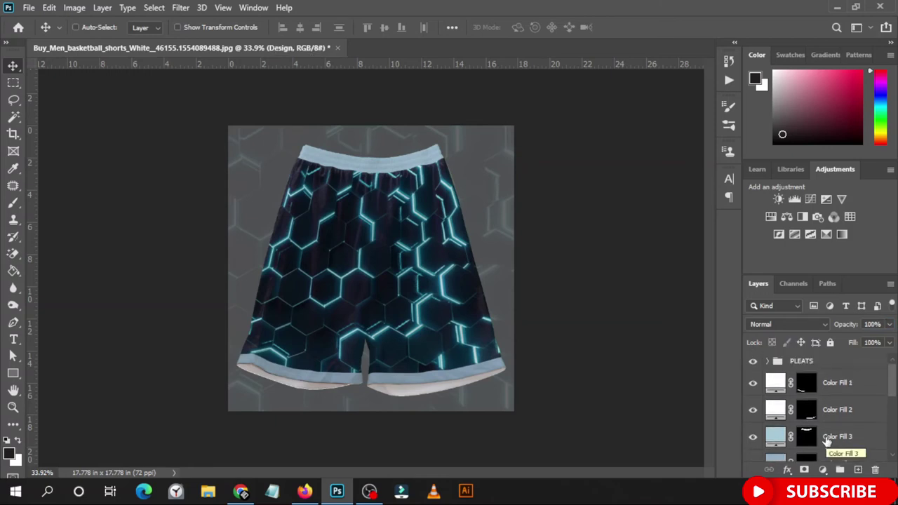
pyautogui.scroll(-2, 828, 440)
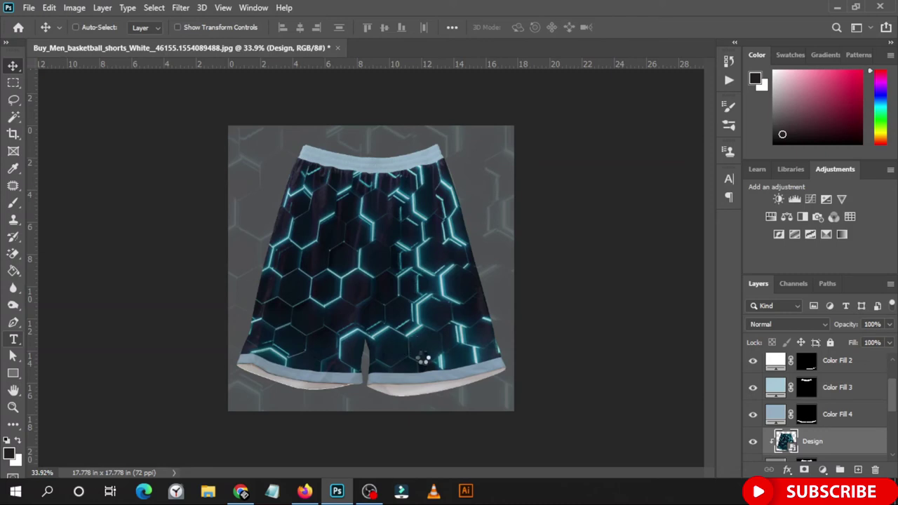
pyautogui.click(421, 355)
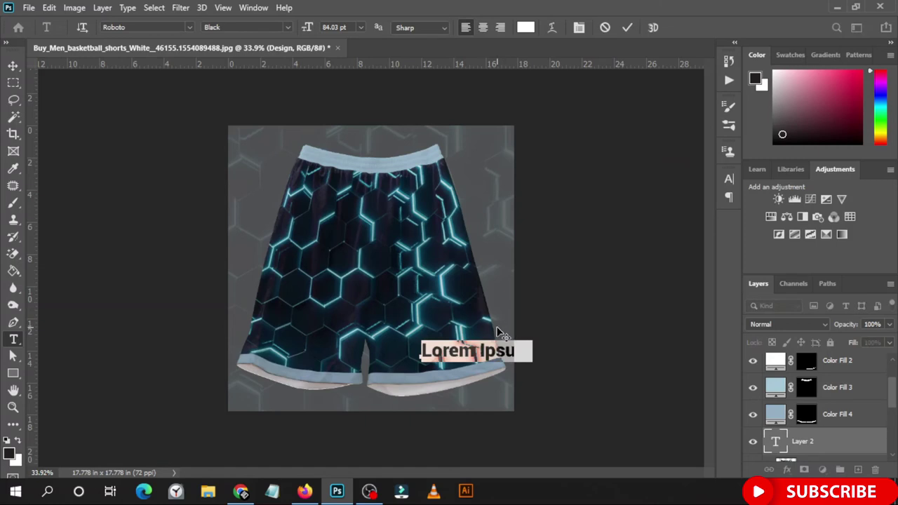
pyautogui.write('03')
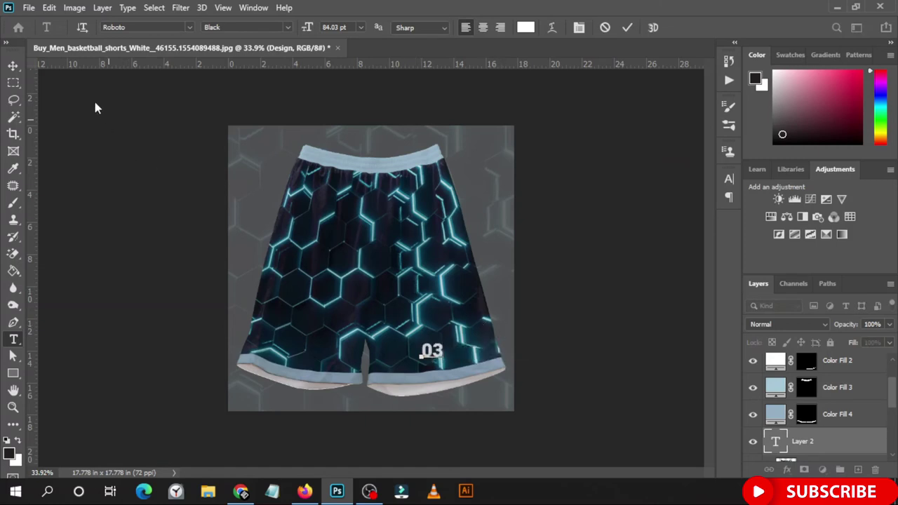
pyautogui.click(13, 66)
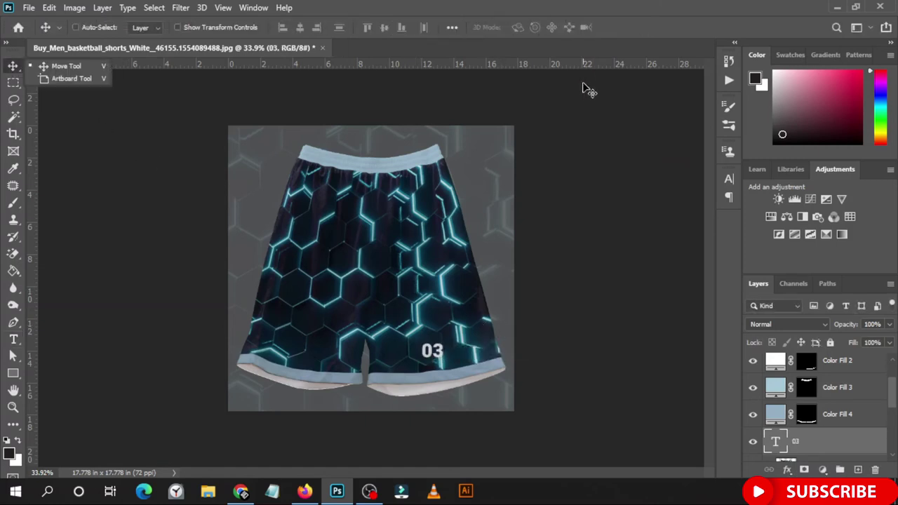
pyautogui.click(779, 451)
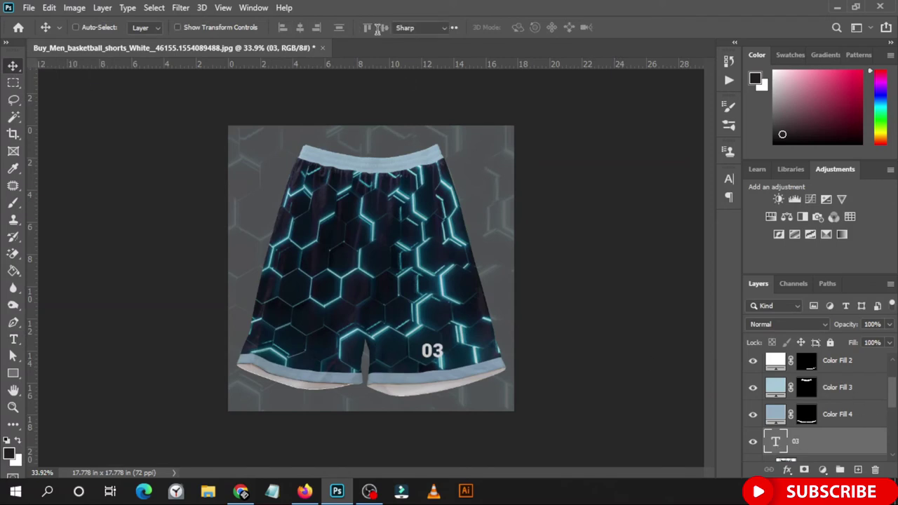
# Change the 03 text's font to Russo One
pyautogui.press('t')
pyautogui.press('Return')
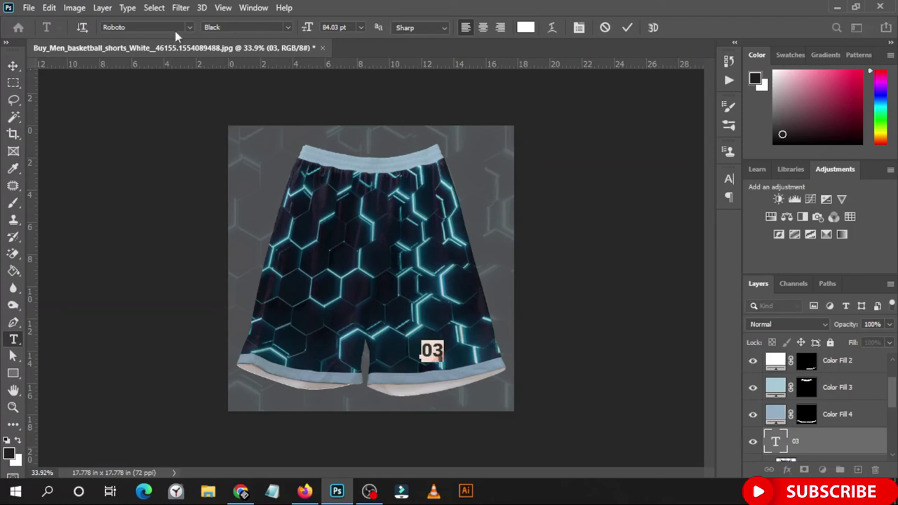
pyautogui.click(173, 27)
pyautogui.press('Up')
pyautogui.press('Down')
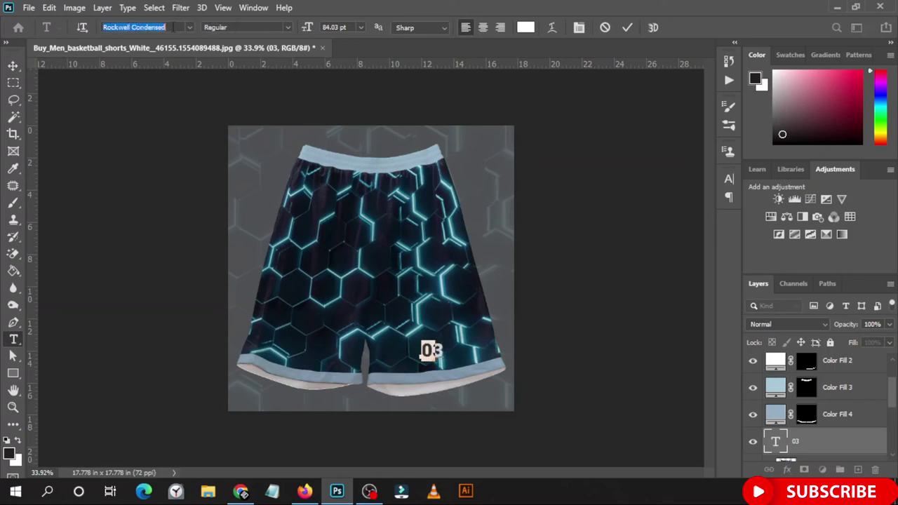
pyautogui.press('Down')
pyautogui.press('Down')
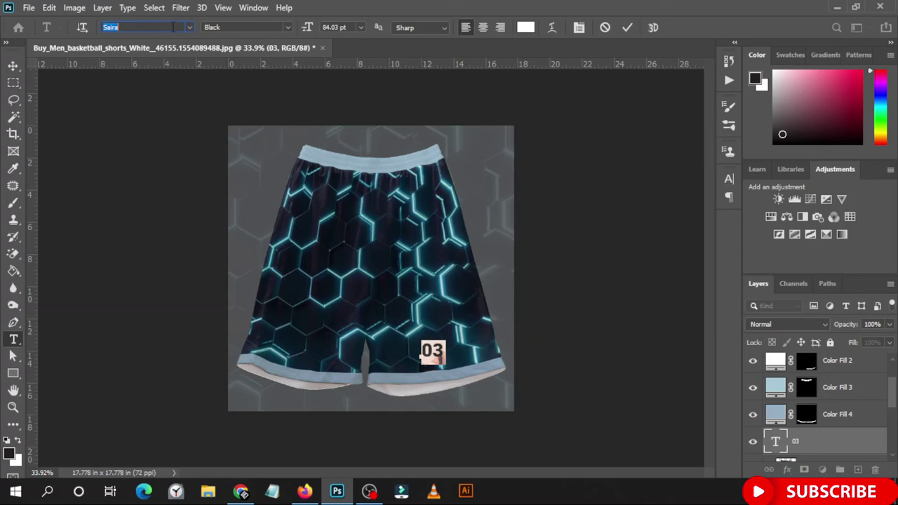
pyautogui.press('Up')
pyautogui.click(14, 66)
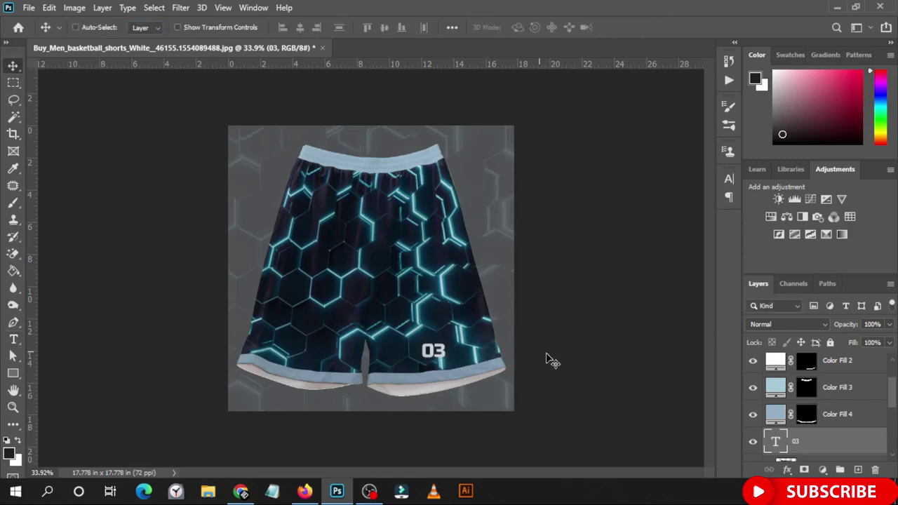
pyautogui.hotkey('ctrl', 't')
# Enlarge 03 to about 179%, move it up and right, and tilt it to follow the hem
pyautogui.moveTo(454, 338); pyautogui.dragTo(465, 320)
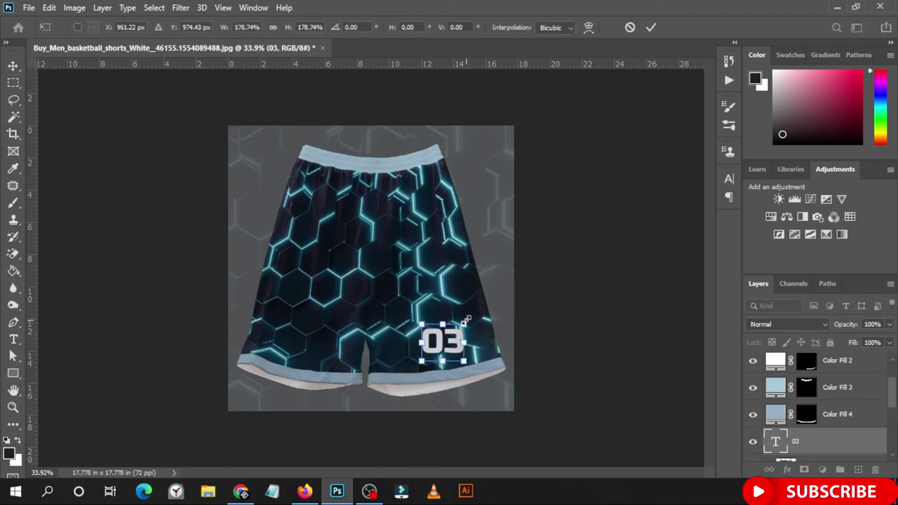
pyautogui.press('Return')
pyautogui.moveTo(460, 350)
pyautogui.mouseDown()
pyautogui.moveTo(475, 335)
pyautogui.moveTo(481, 346)
pyautogui.mouseUp()
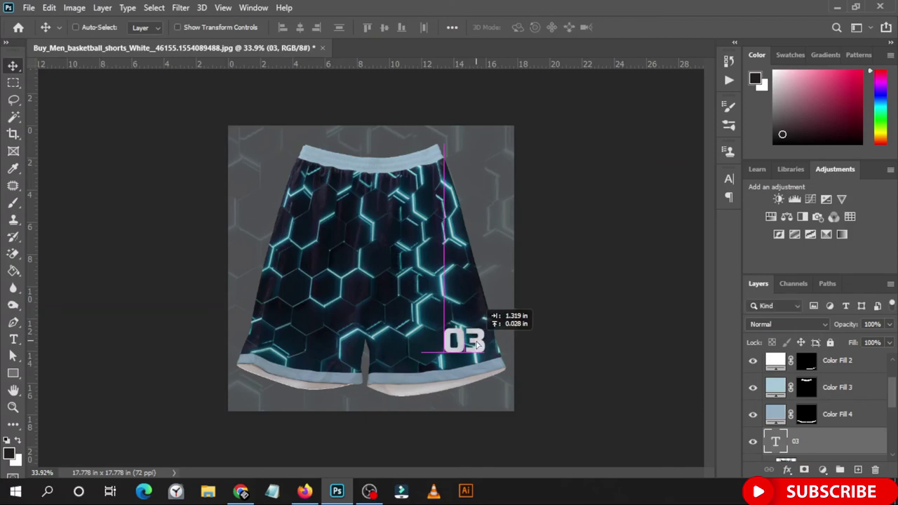
pyautogui.hotkey('ctrl', 't')
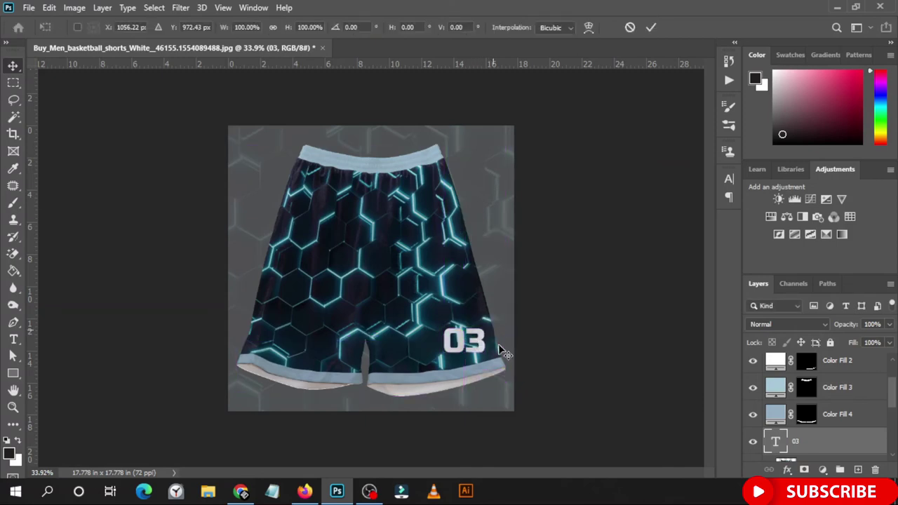
pyautogui.moveTo(498, 343); pyautogui.dragTo(502, 336)
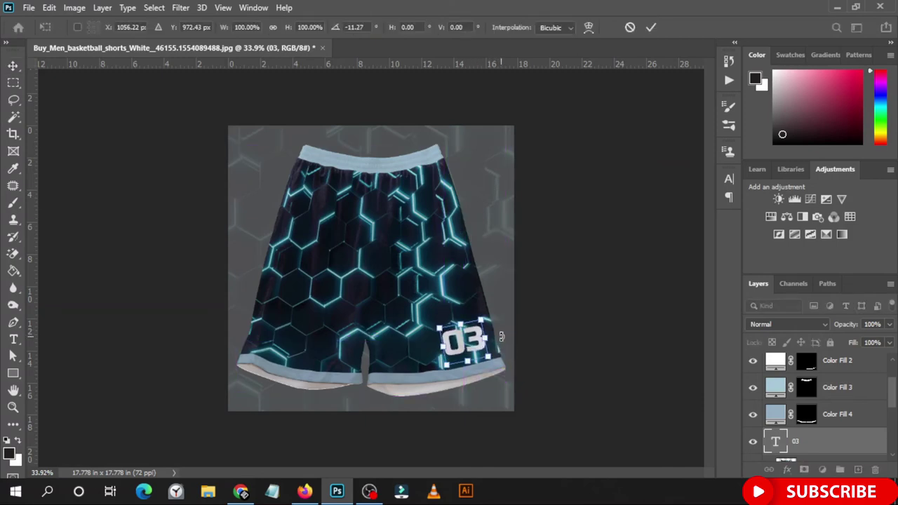
pyautogui.press('Return')
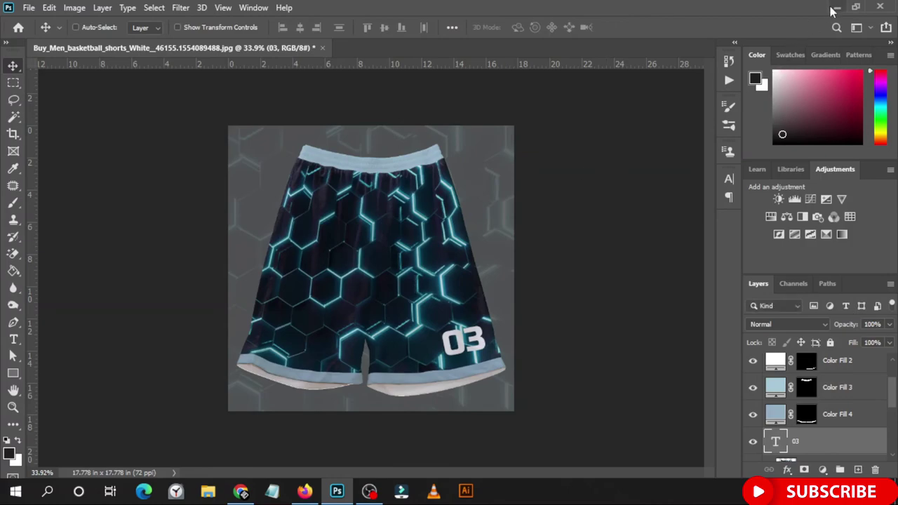
pyautogui.click(838, 7)
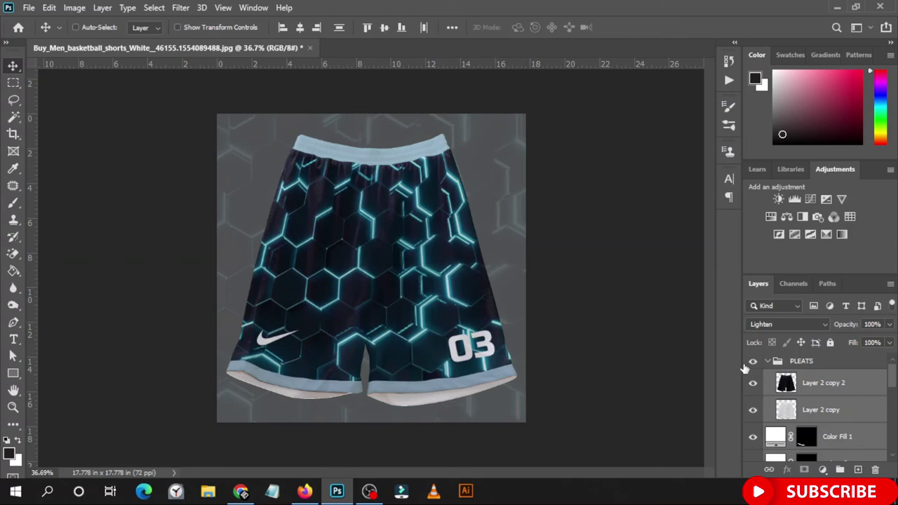
# Hide and restore the pleat shading to compare, then collapse the PLEATS group
pyautogui.click(753, 360)
pyautogui.click(755, 362)
pyautogui.click(769, 360)
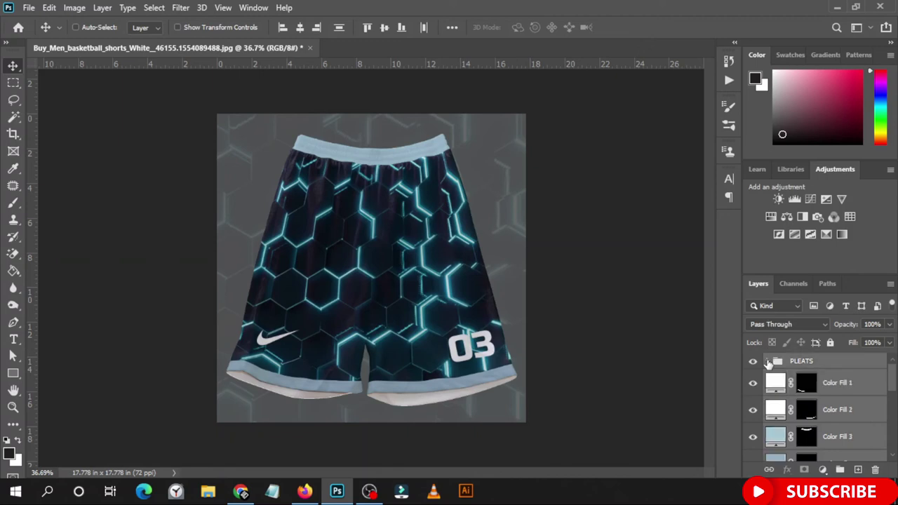
pyautogui.press('ctrl')
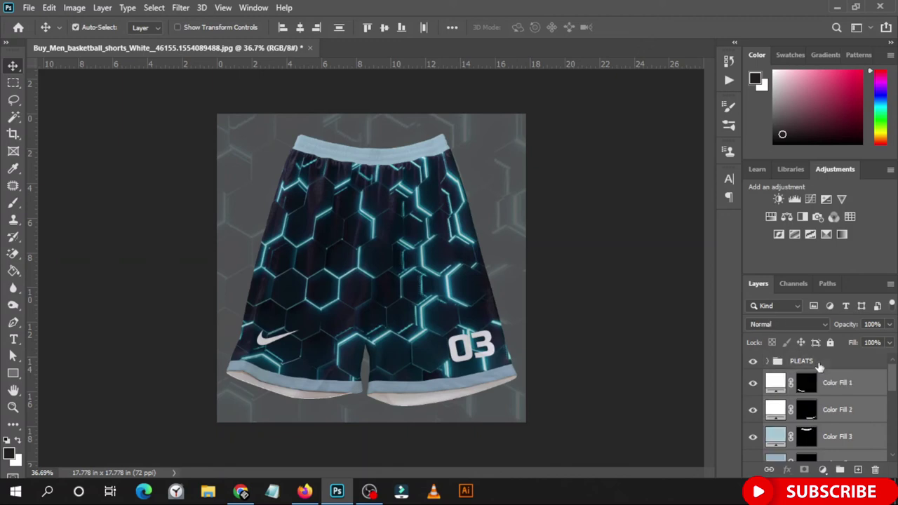
pyautogui.scroll(-3, 825, 407)
# Group the Body layer together with its clipped layers using Ctrl+G
pyautogui.click(835, 426)
pyautogui.scroll(-3, 833, 429)
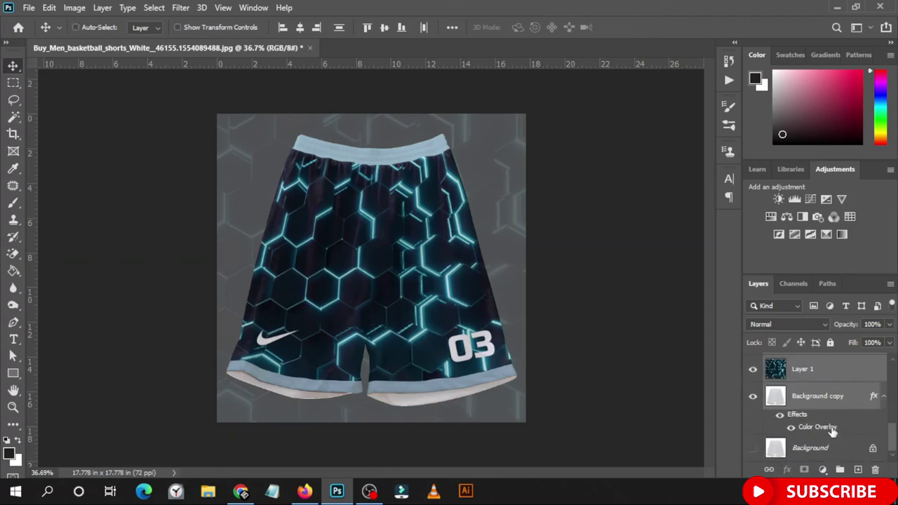
pyautogui.press('ctrl')
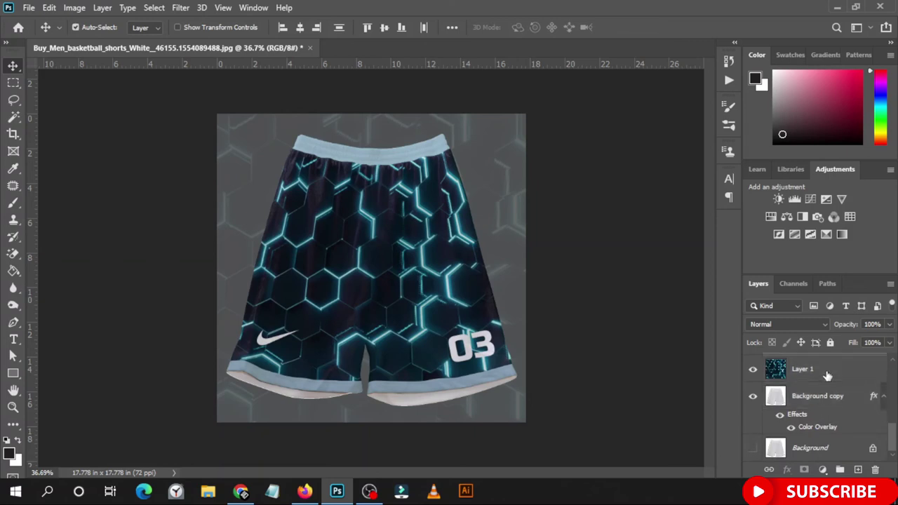
pyautogui.scroll(3, 821, 407)
pyautogui.hotkey('ctrl', 'g')
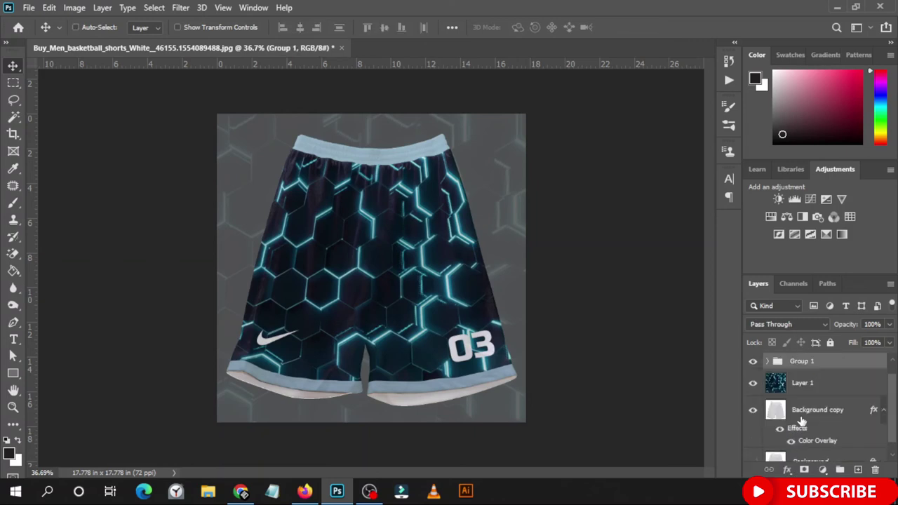
pyautogui.scroll(1, 840, 416)
pyautogui.scroll(-1, 839, 421)
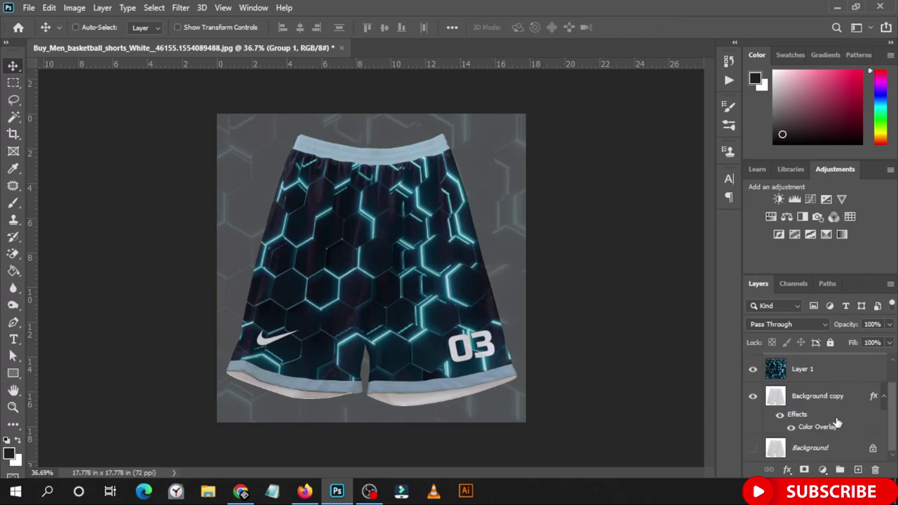
pyautogui.scroll(1, 839, 421)
# Rename the new group from Group 1 to Short
pyautogui.doubleClick(800, 378)
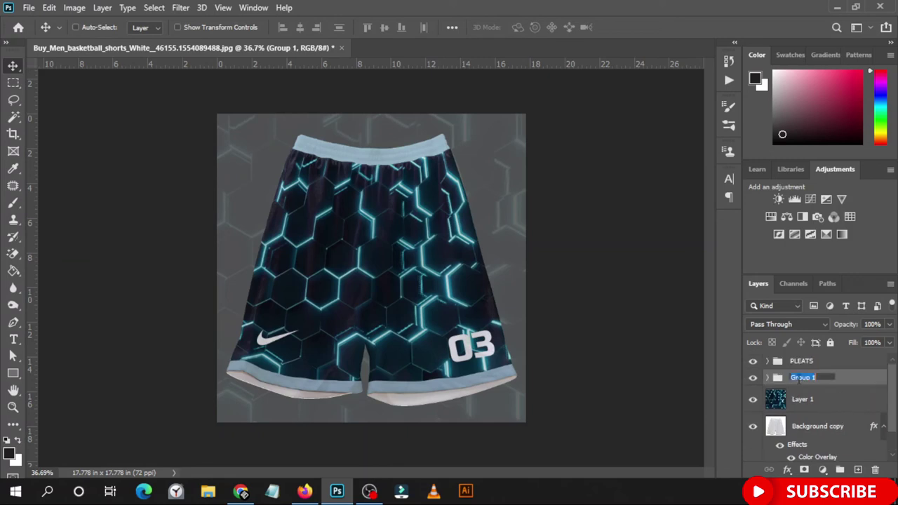
pyautogui.write('Sc')
pyautogui.write('hort')
pyautogui.press('Return')
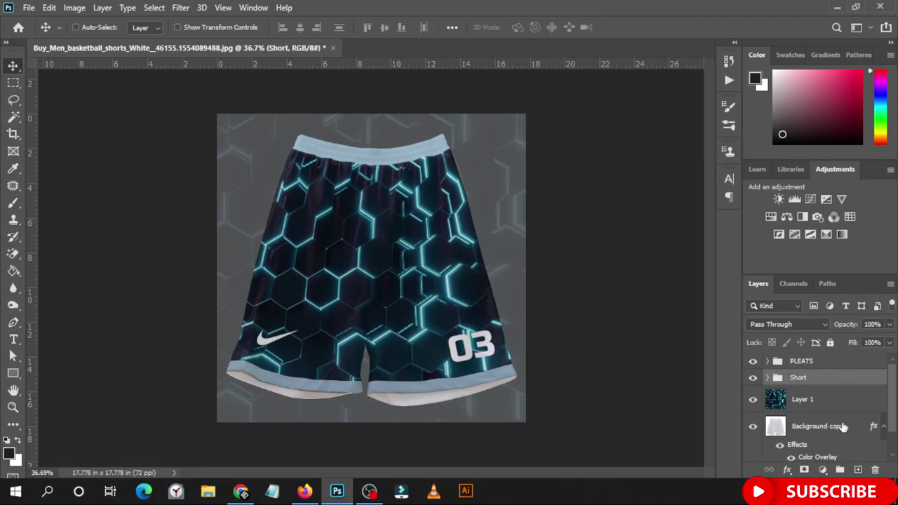
pyautogui.scroll(-1, 846, 428)
pyautogui.scroll(-1, 846, 428)
pyautogui.scroll(2, 845, 428)
# Start a Save As to this computer, naming the file BASKETBALL-SHORTS- without the .ai extension
pyautogui.click(29, 8)
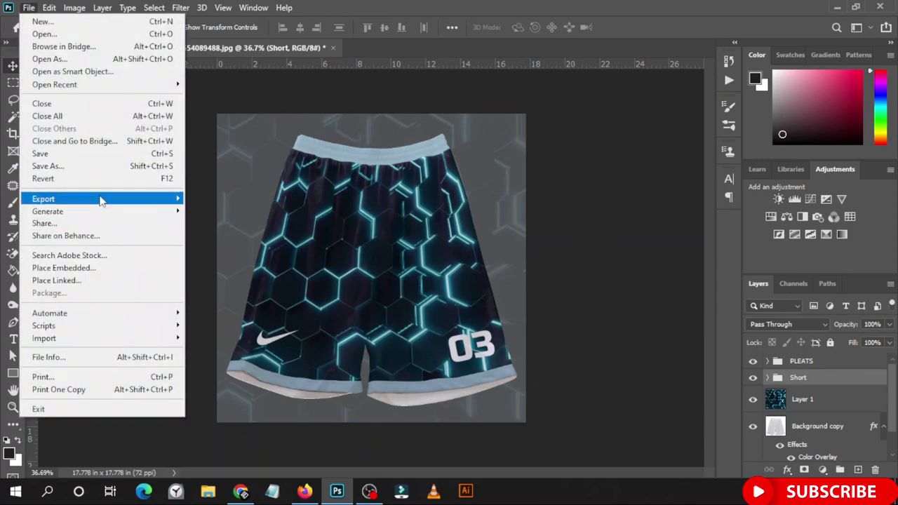
pyautogui.click(112, 166)
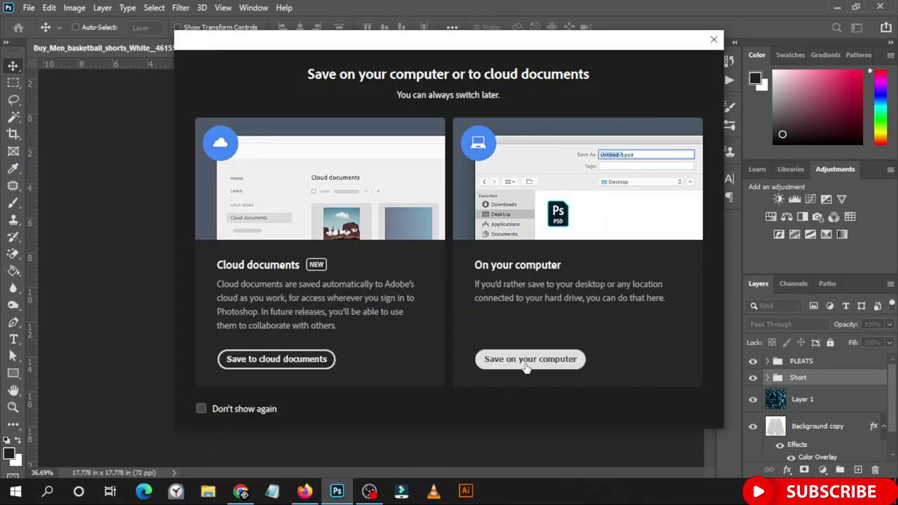
pyautogui.click(527, 365)
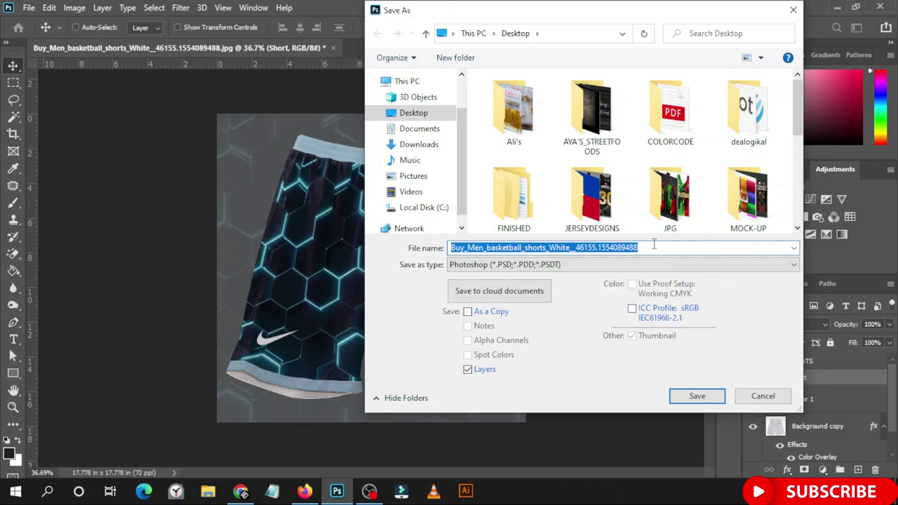
pyautogui.write('Ali')
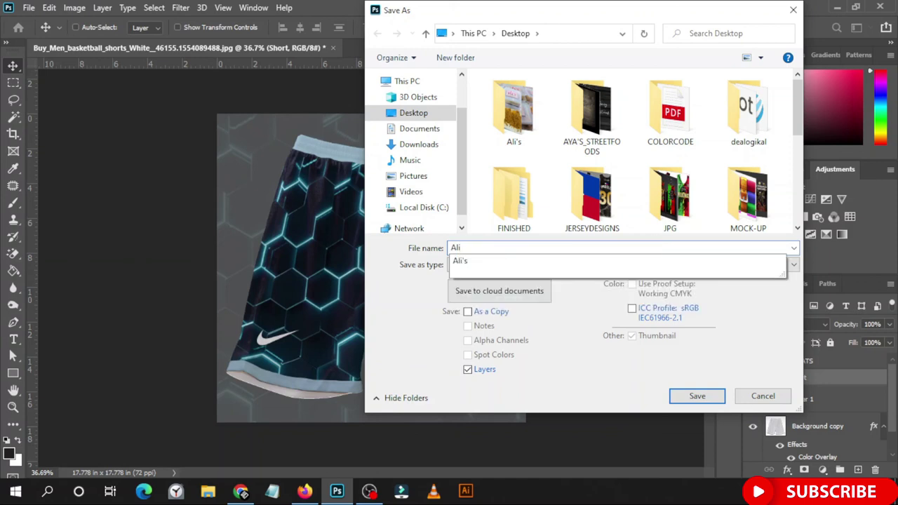
pyautogui.press('BackSpace')
pyautogui.press('BackSpace')
pyautogui.press('BackSpace')
pyautogui.write('B')
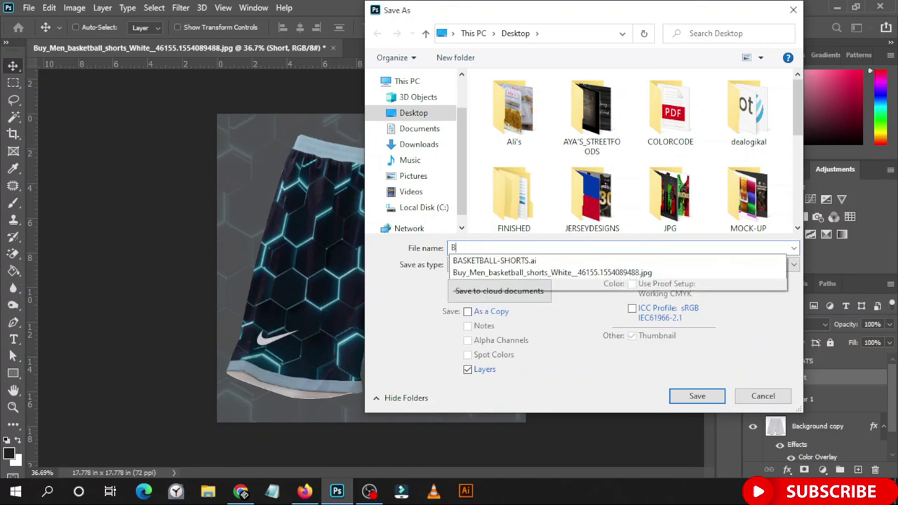
pyautogui.write('asketb')
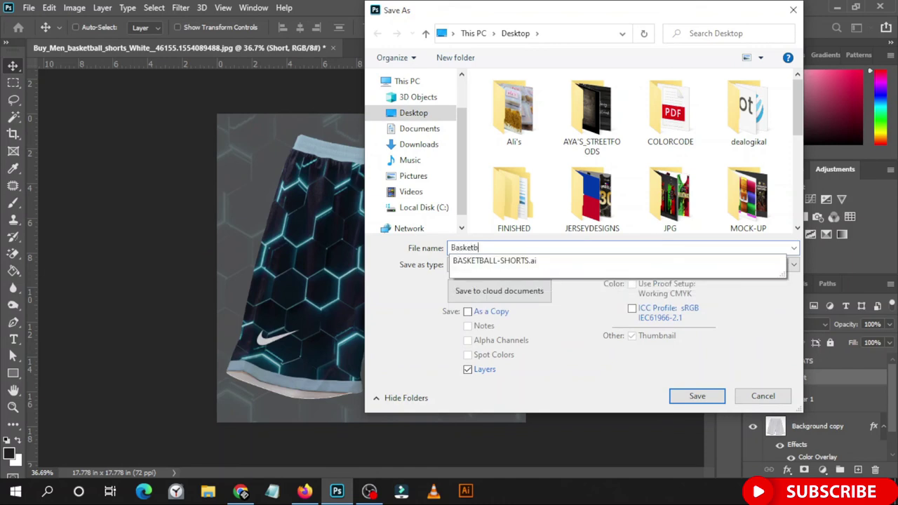
pyautogui.write('all')
pyautogui.press('Down')
pyautogui.press('BackSpace')
pyautogui.press('BackSpace')
pyautogui.press('BackSpace')
pyautogui.write('-SHORTS')
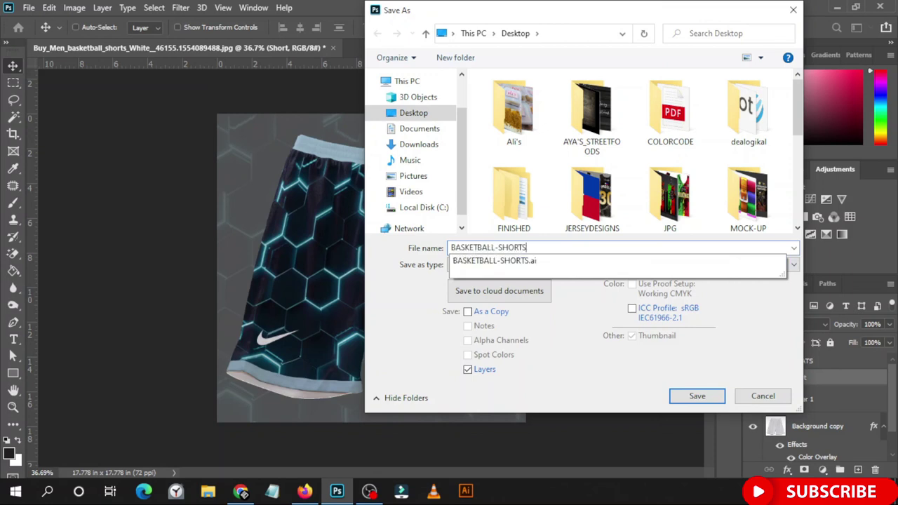
# Finish the name BASKETBALL-SHORTS-MOCK-UP and save as PSD with maximize compatibility
pyautogui.click(654, 244)
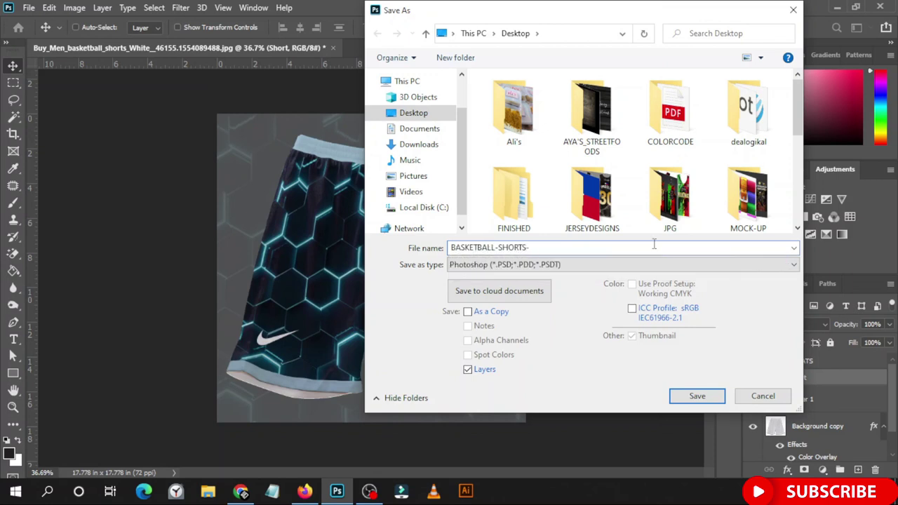
pyautogui.write('moc')
pyautogui.press('BackSpace')
pyautogui.press('BackSpace')
pyautogui.press('BackSpace')
pyautogui.write('MOCK')
pyautogui.write('-UP')
pyautogui.click(697, 397)
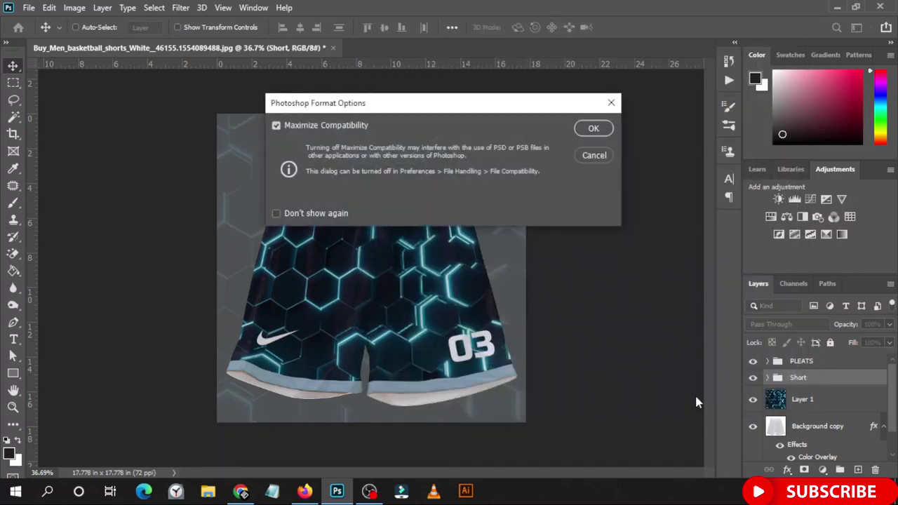
pyautogui.click(592, 129)
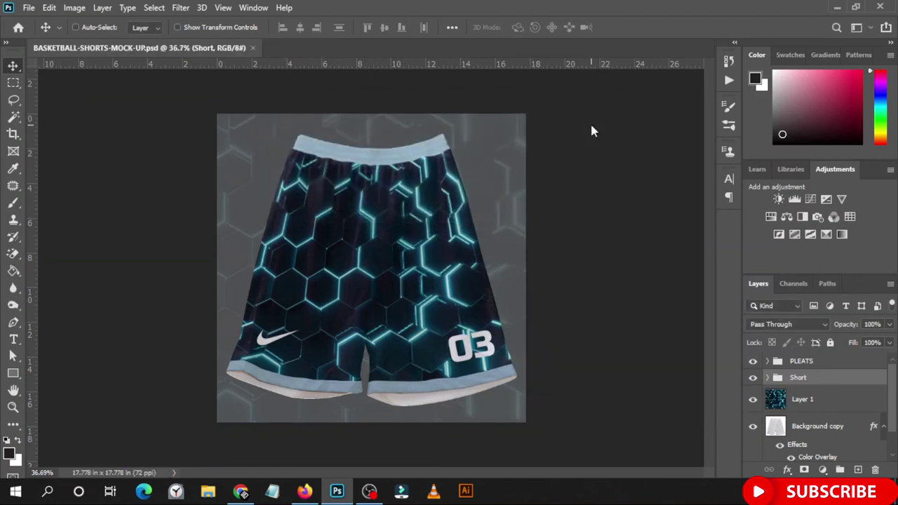